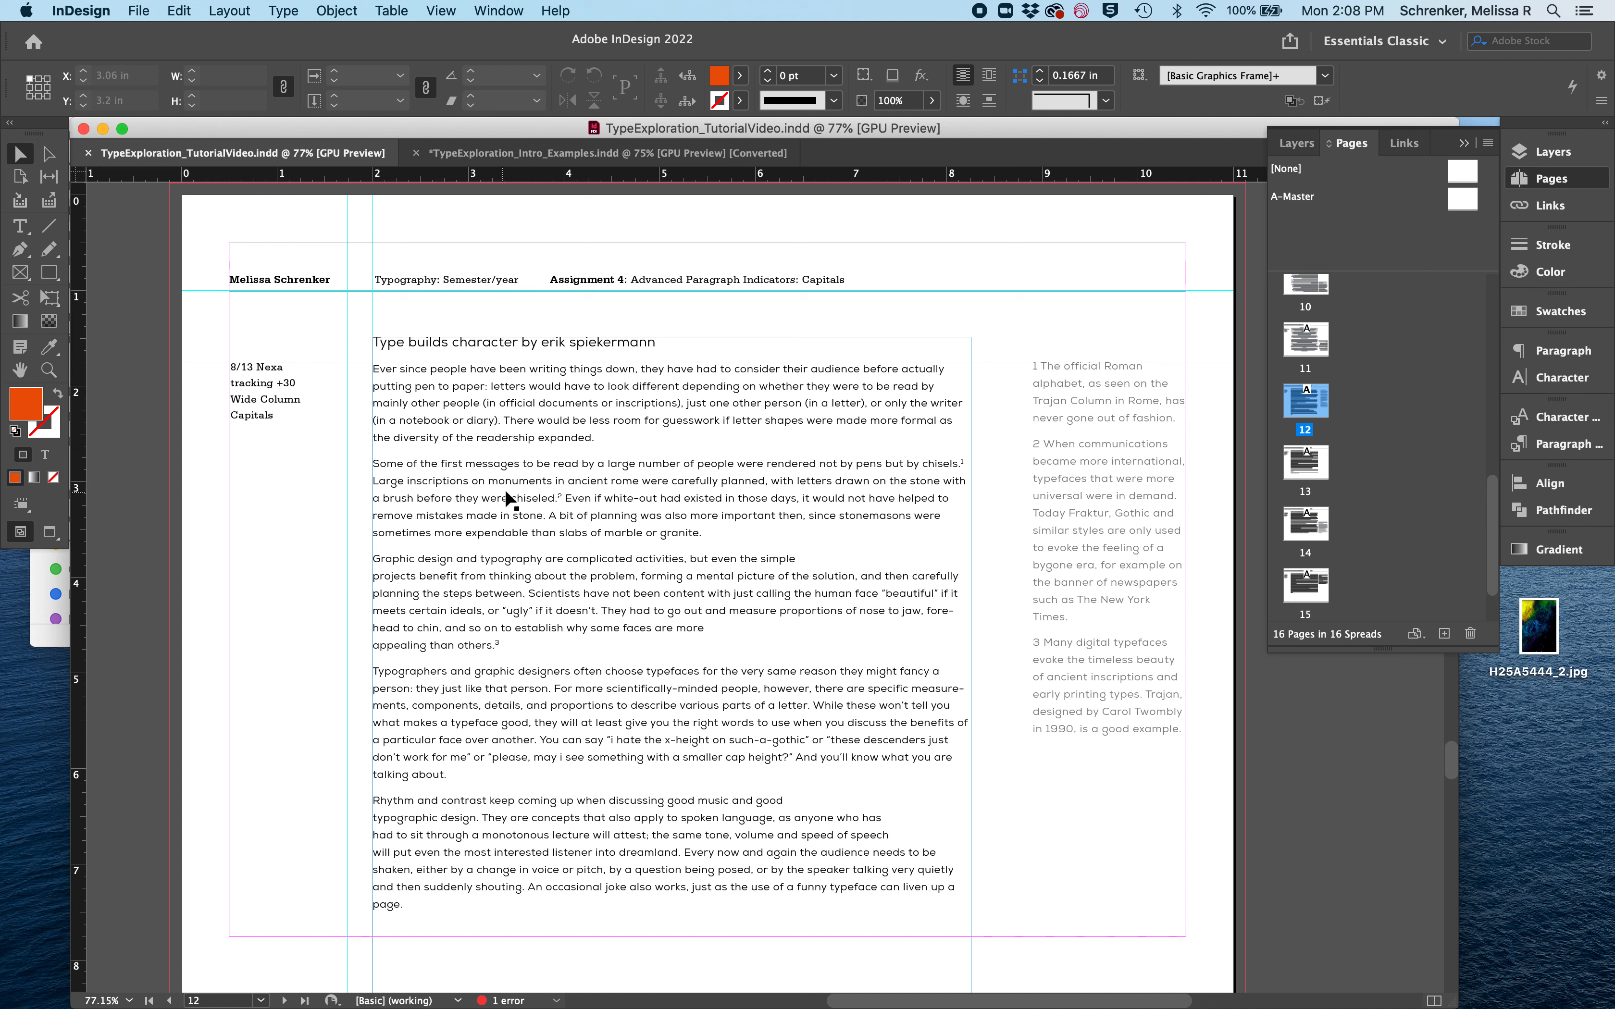
{"action": "triple_click", "coordinate": [448, 466]}
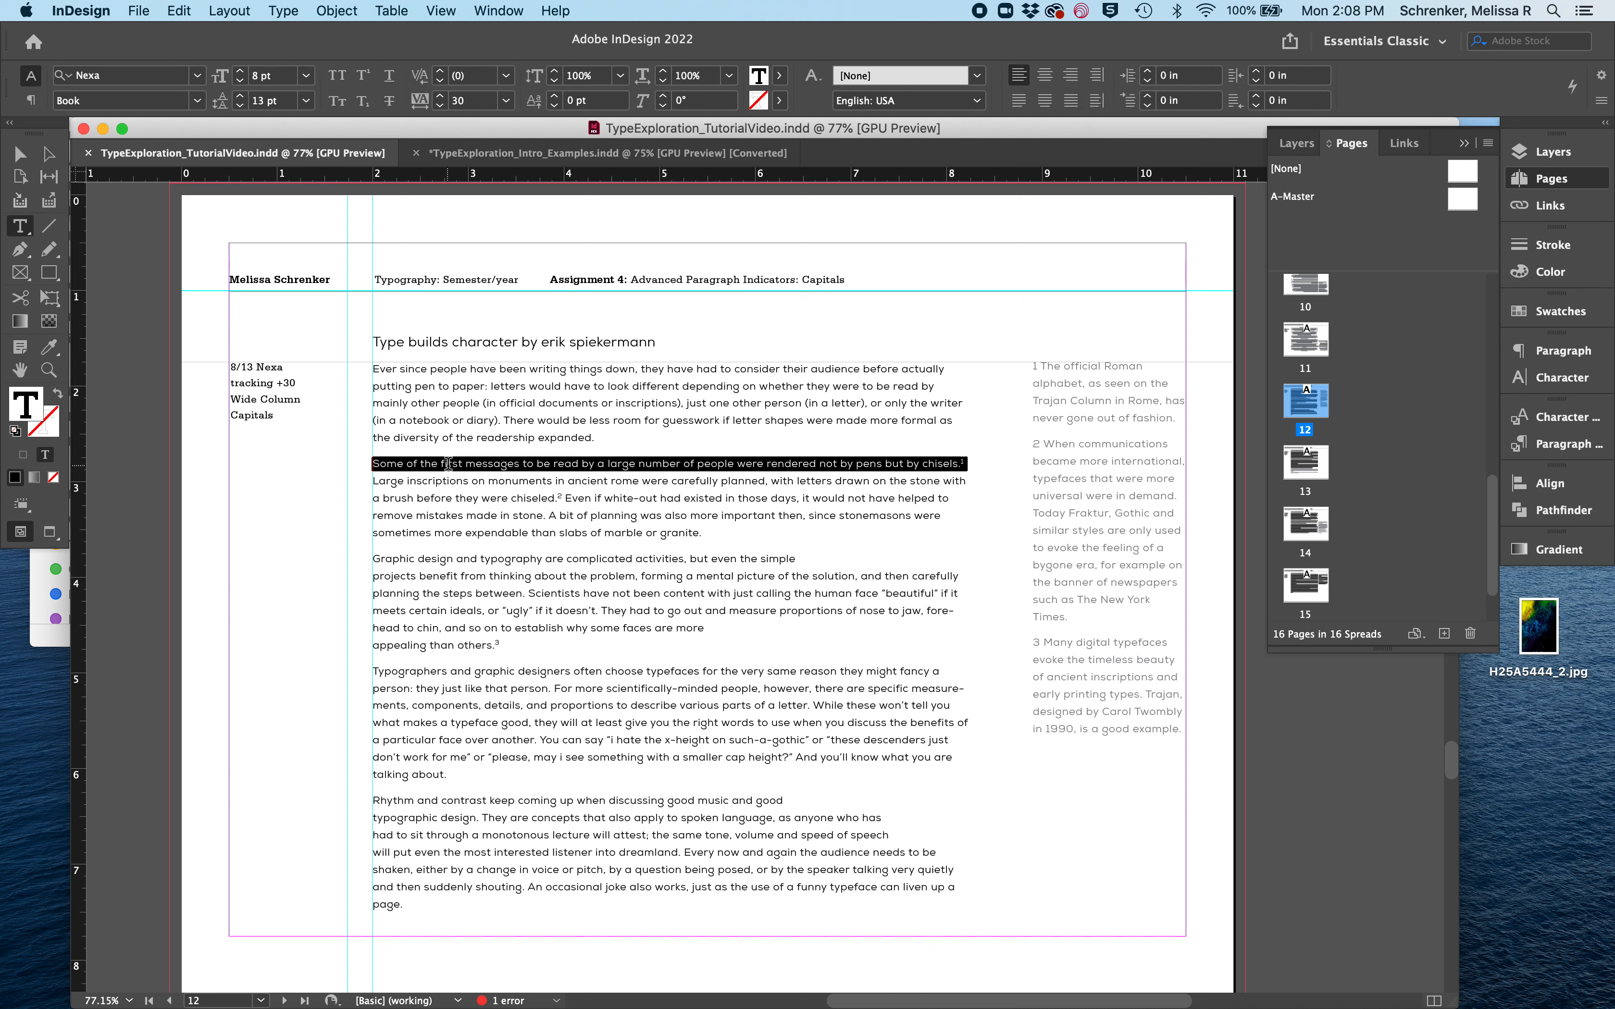
{"action": "left_click", "coordinate": [426, 438]}
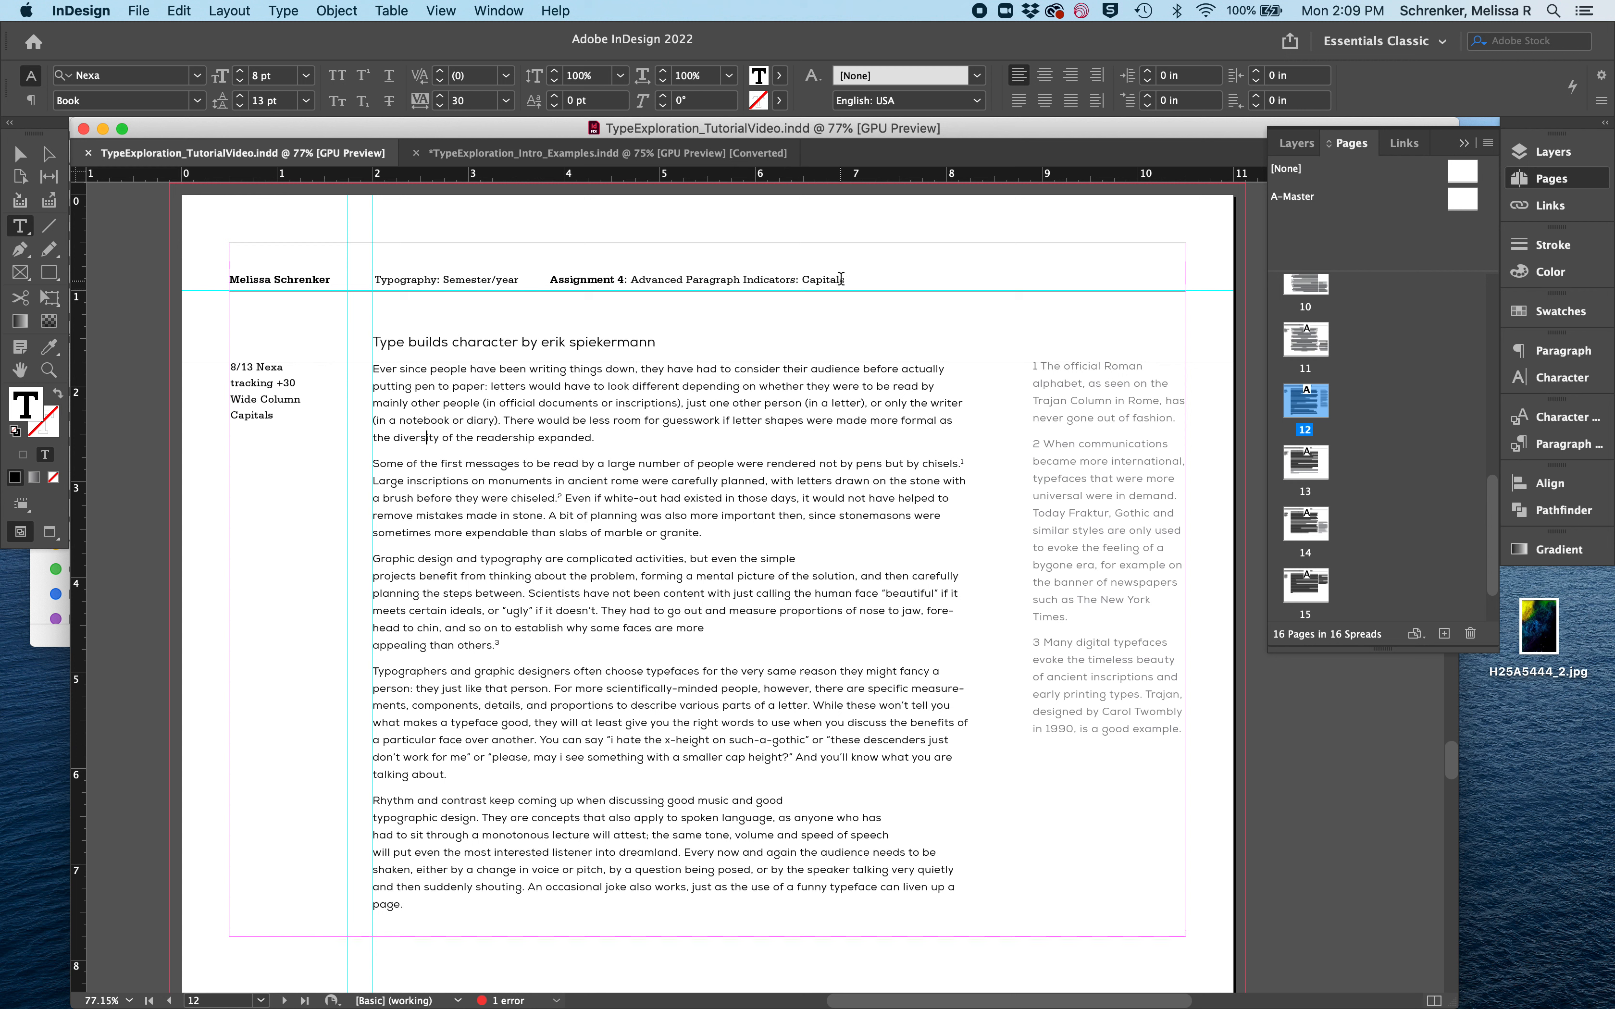
{"action": "left_click_drag", "start_coordinate": [801, 279], "coordinate": [847, 280]}
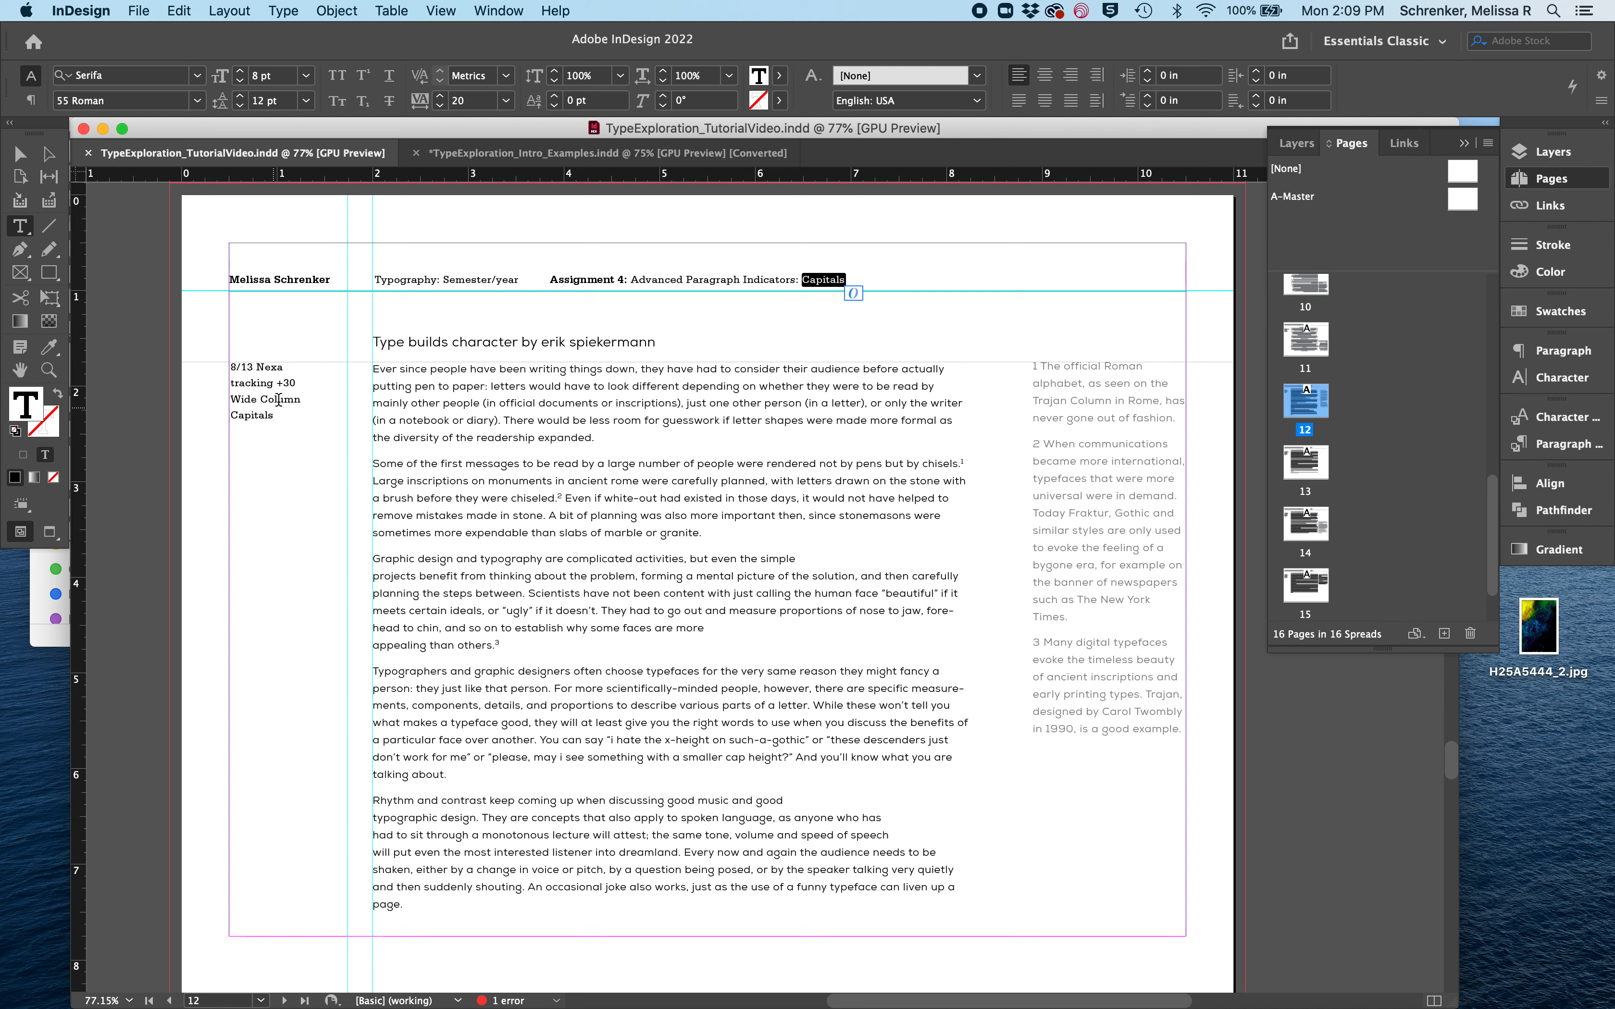
{"action": "left_click_drag", "start_coordinate": [278, 424], "coordinate": [212, 371]}
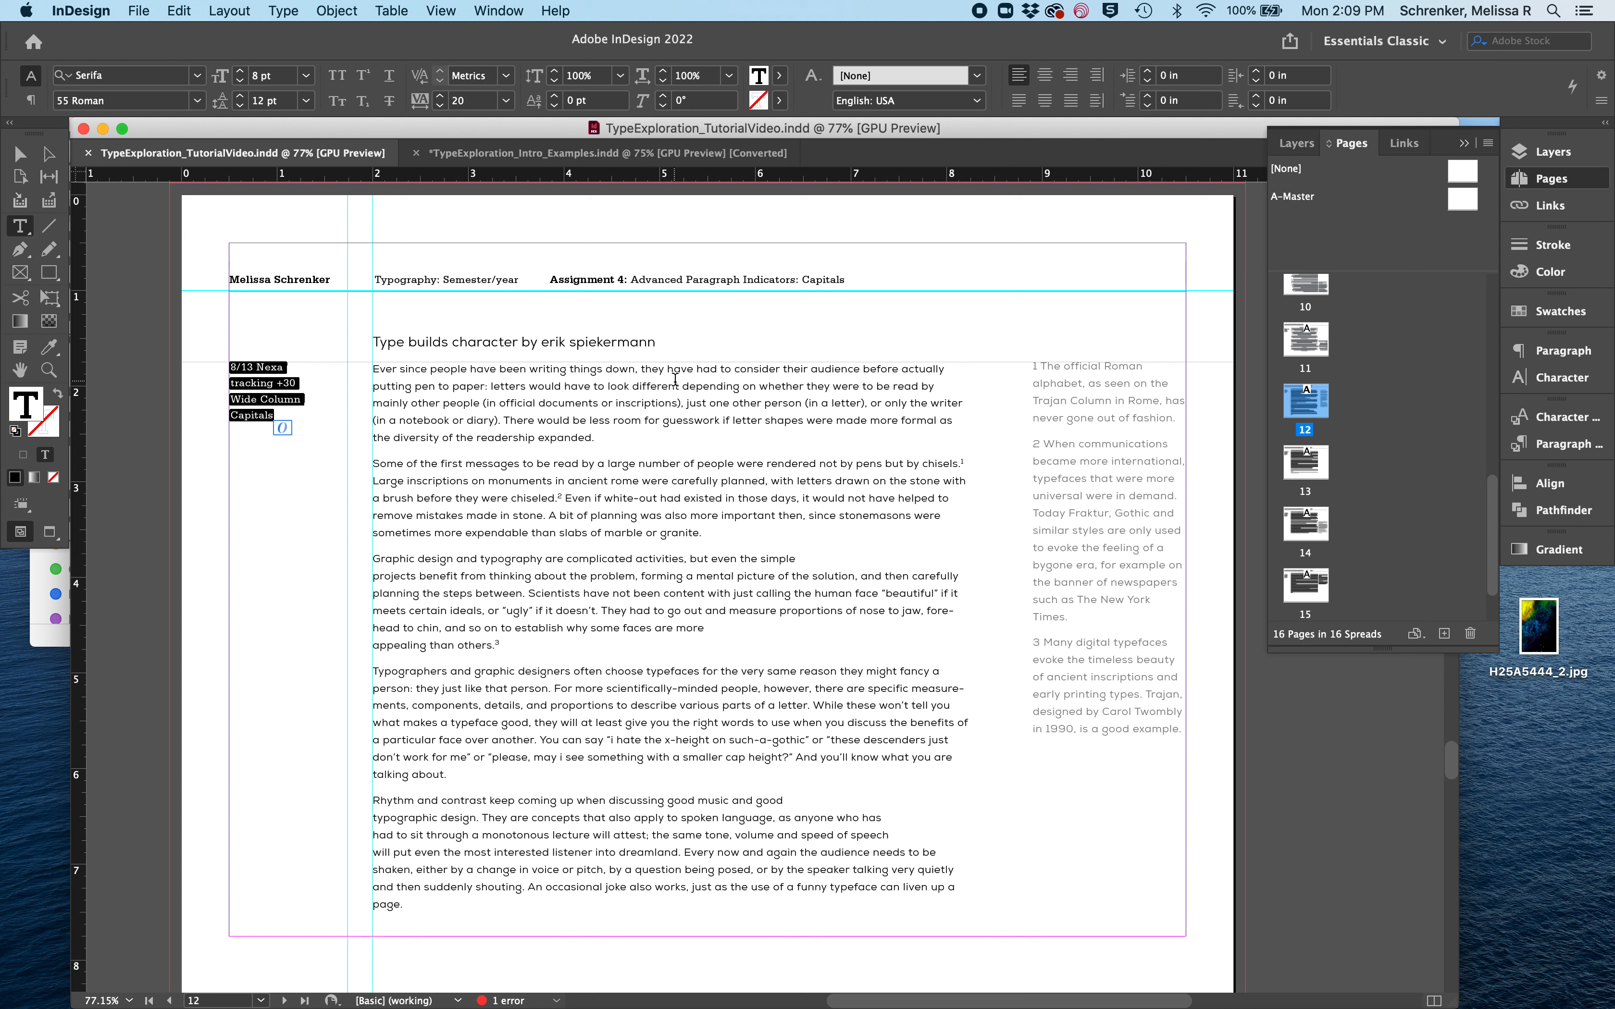
{"action": "left_click", "coordinate": [231, 363]}
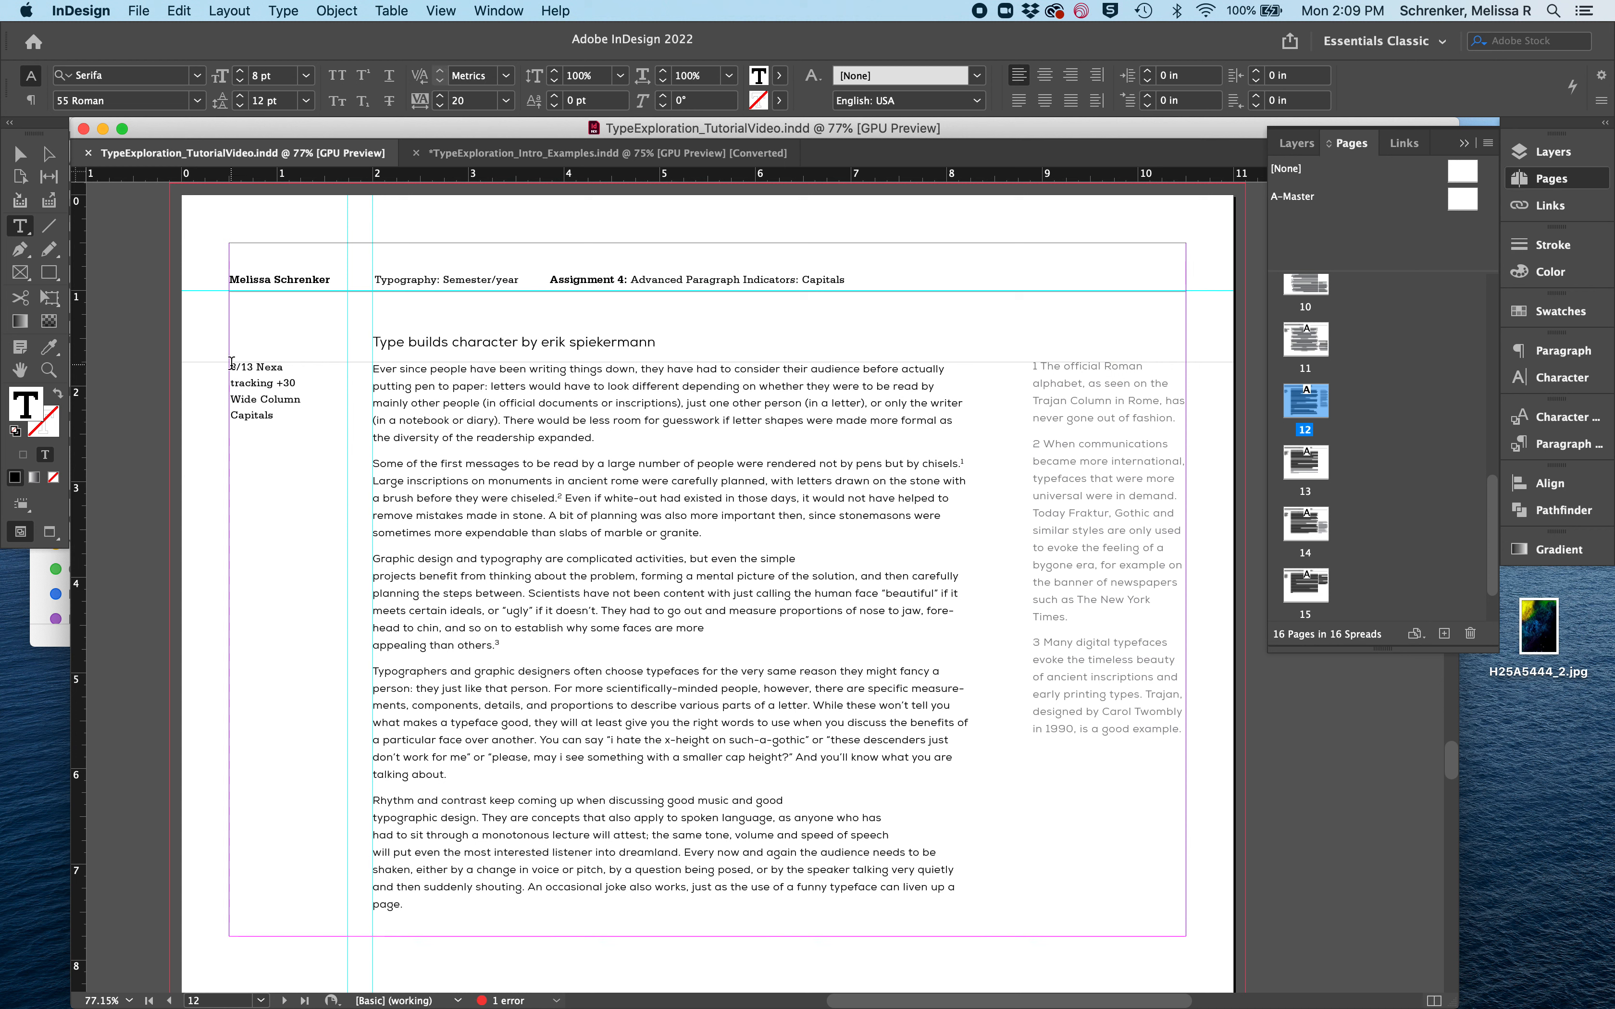
{"action": "left_click_drag", "start_coordinate": [233, 362], "coordinate": [285, 368]}
{"action": "left_click", "coordinate": [488, 438]}
- Try All Caps on the entire first line of the opening body paragraph and undo the change
{"action": "triple_click", "coordinate": [916, 370]}
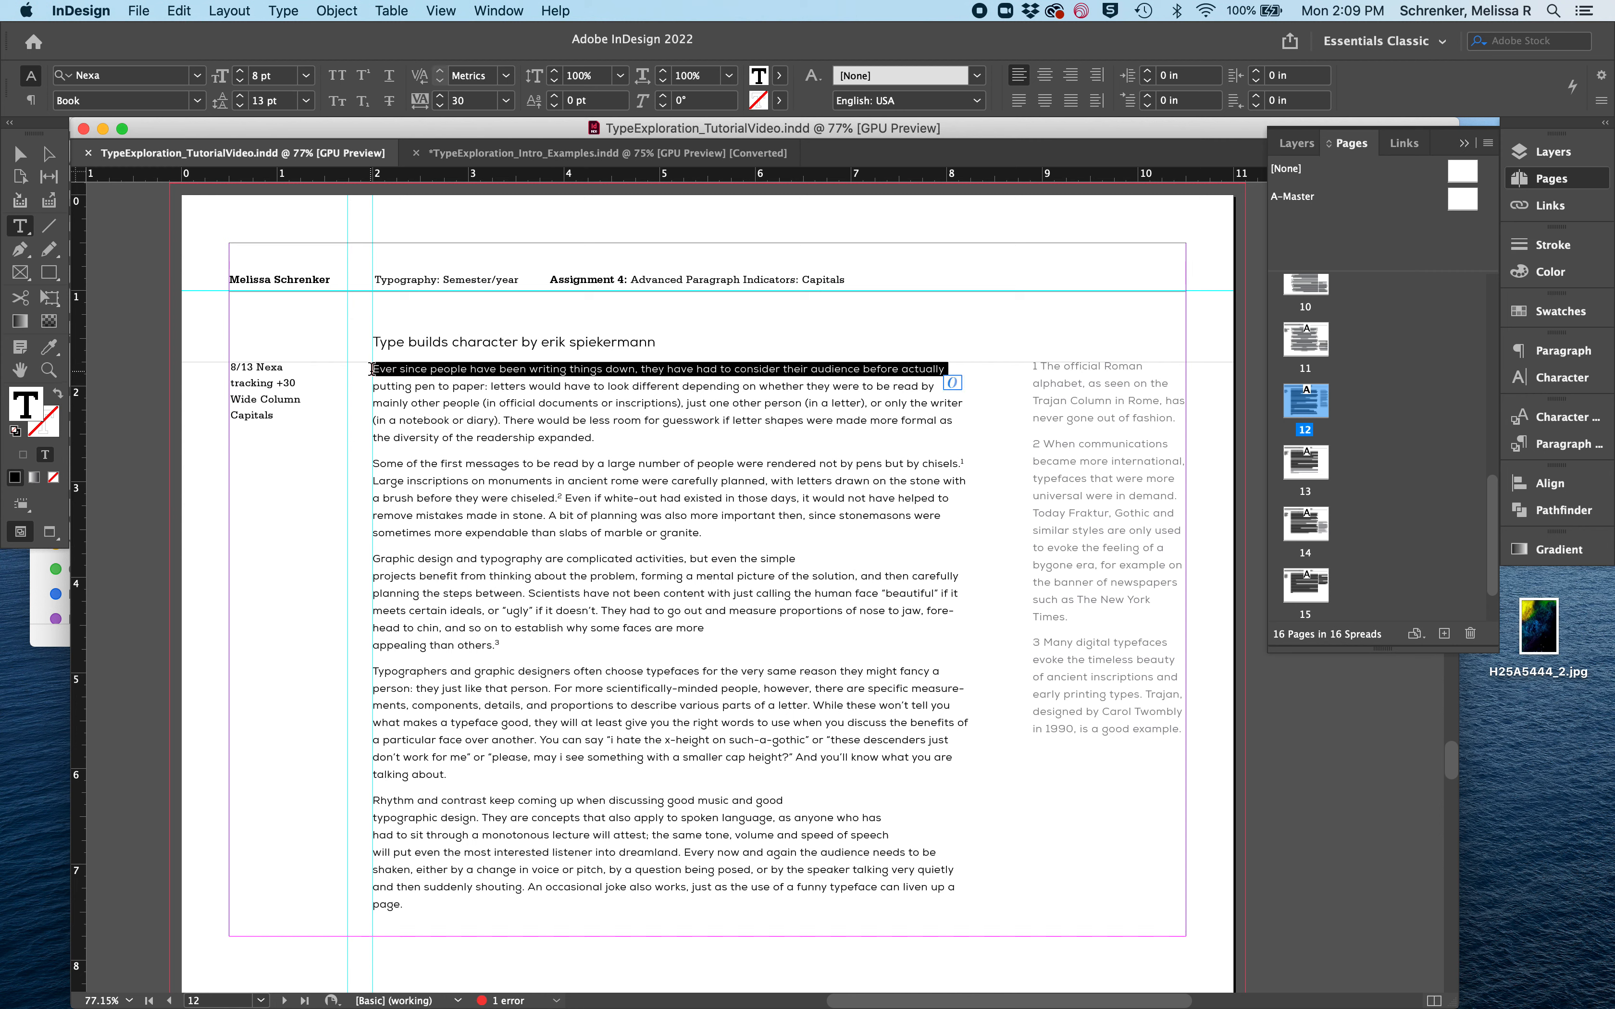
{"action": "left_click", "coordinate": [335, 78]}
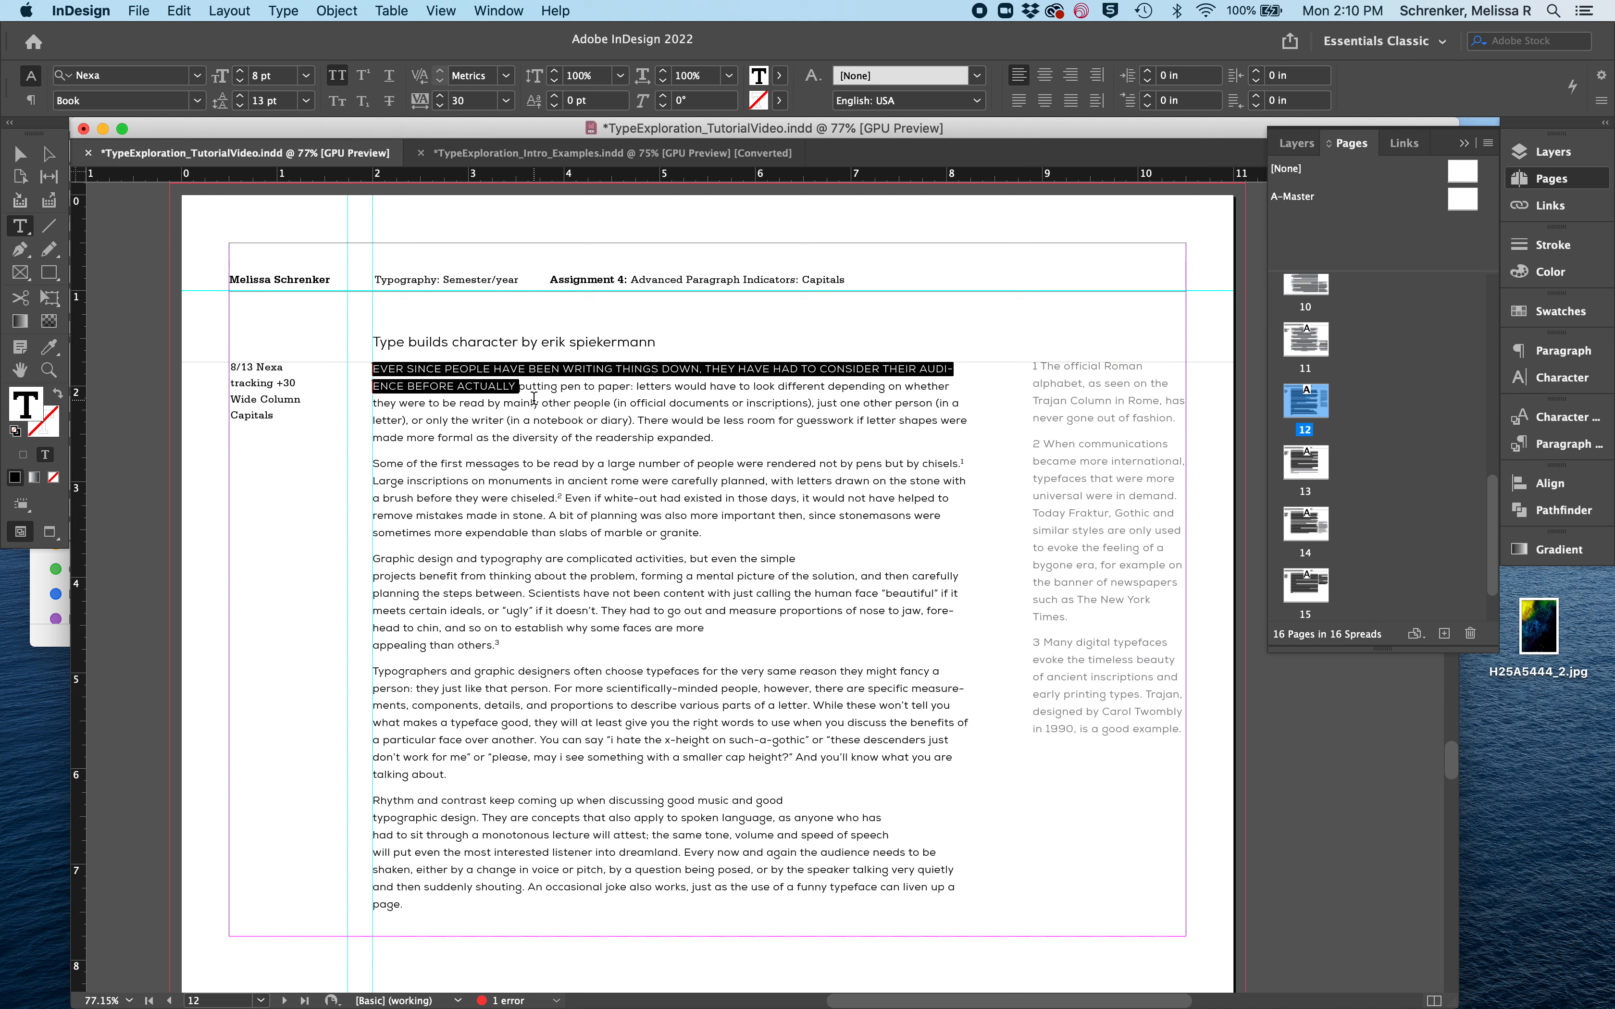
{"action": "left_click", "coordinate": [441, 379]}
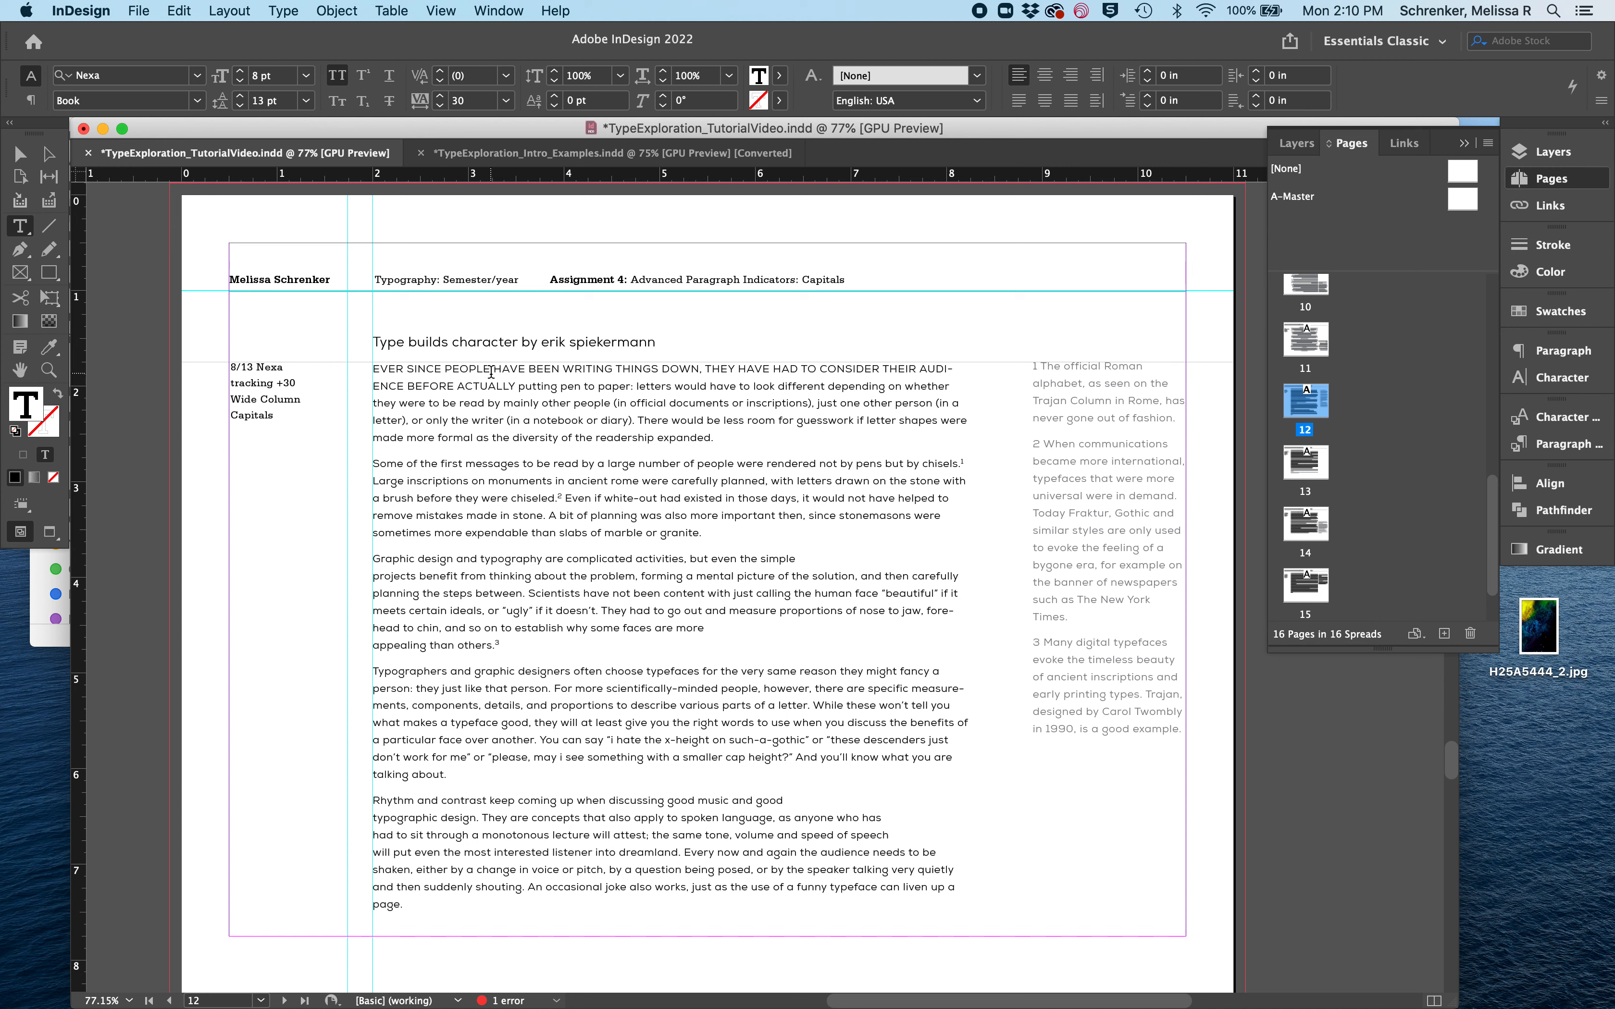
{"action": "left_click_drag", "start_coordinate": [373, 366], "coordinate": [516, 388]}
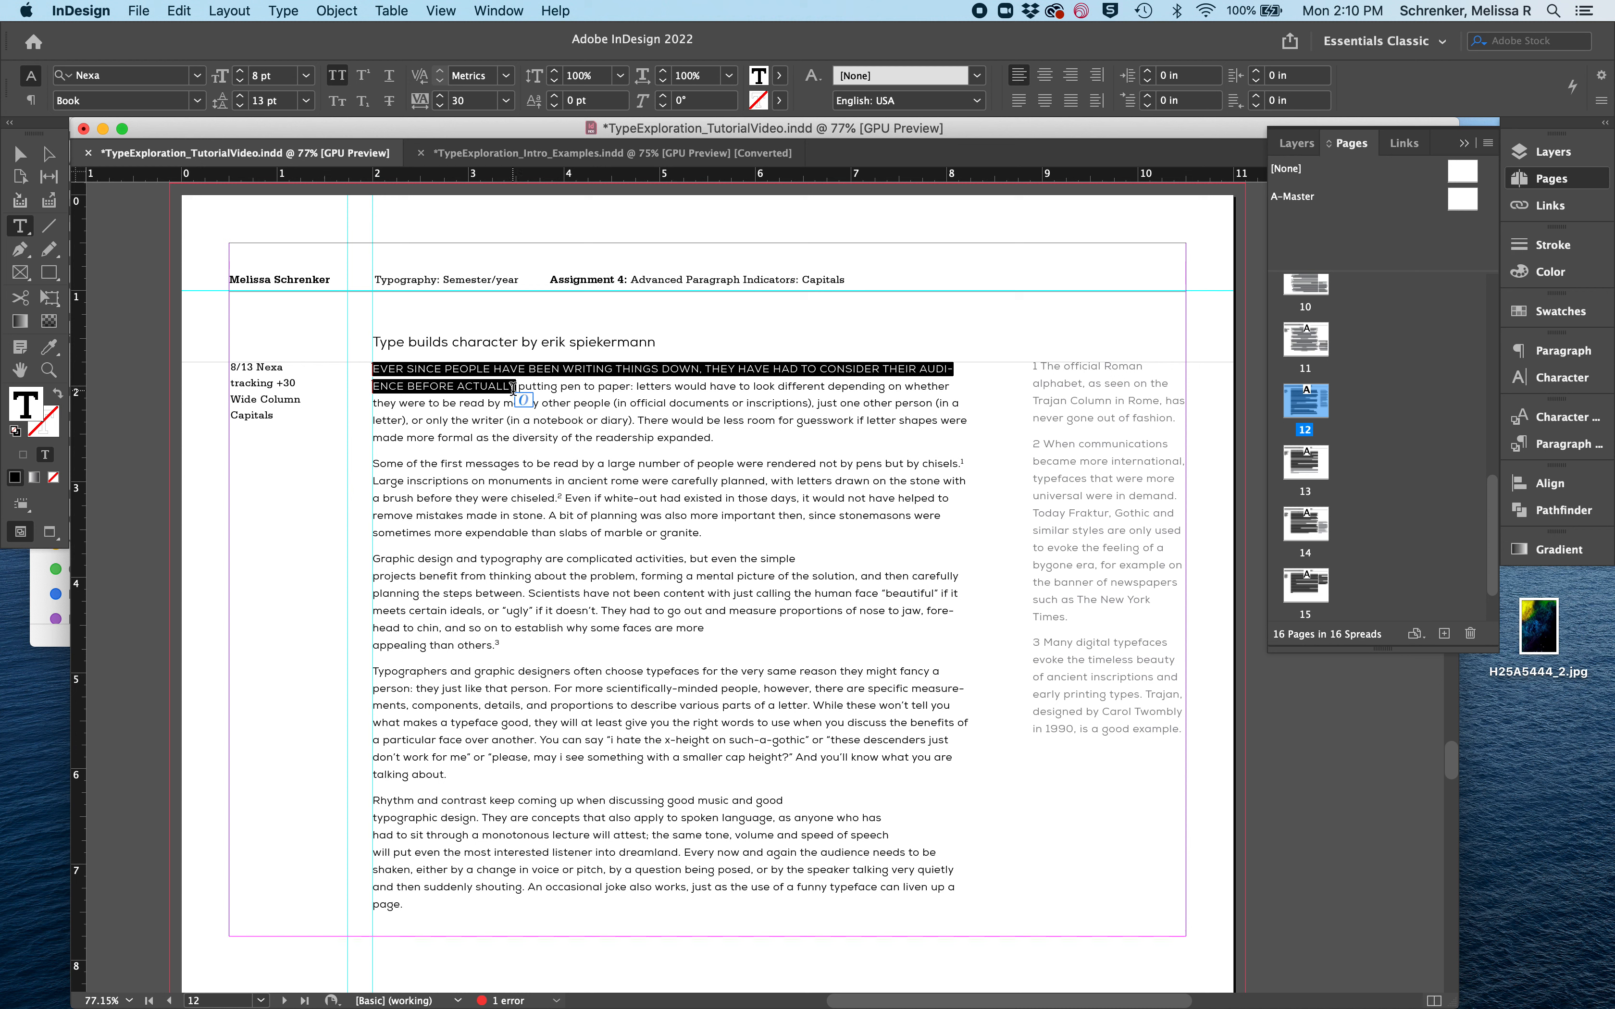
{"action": "left_click", "coordinate": [502, 390]}
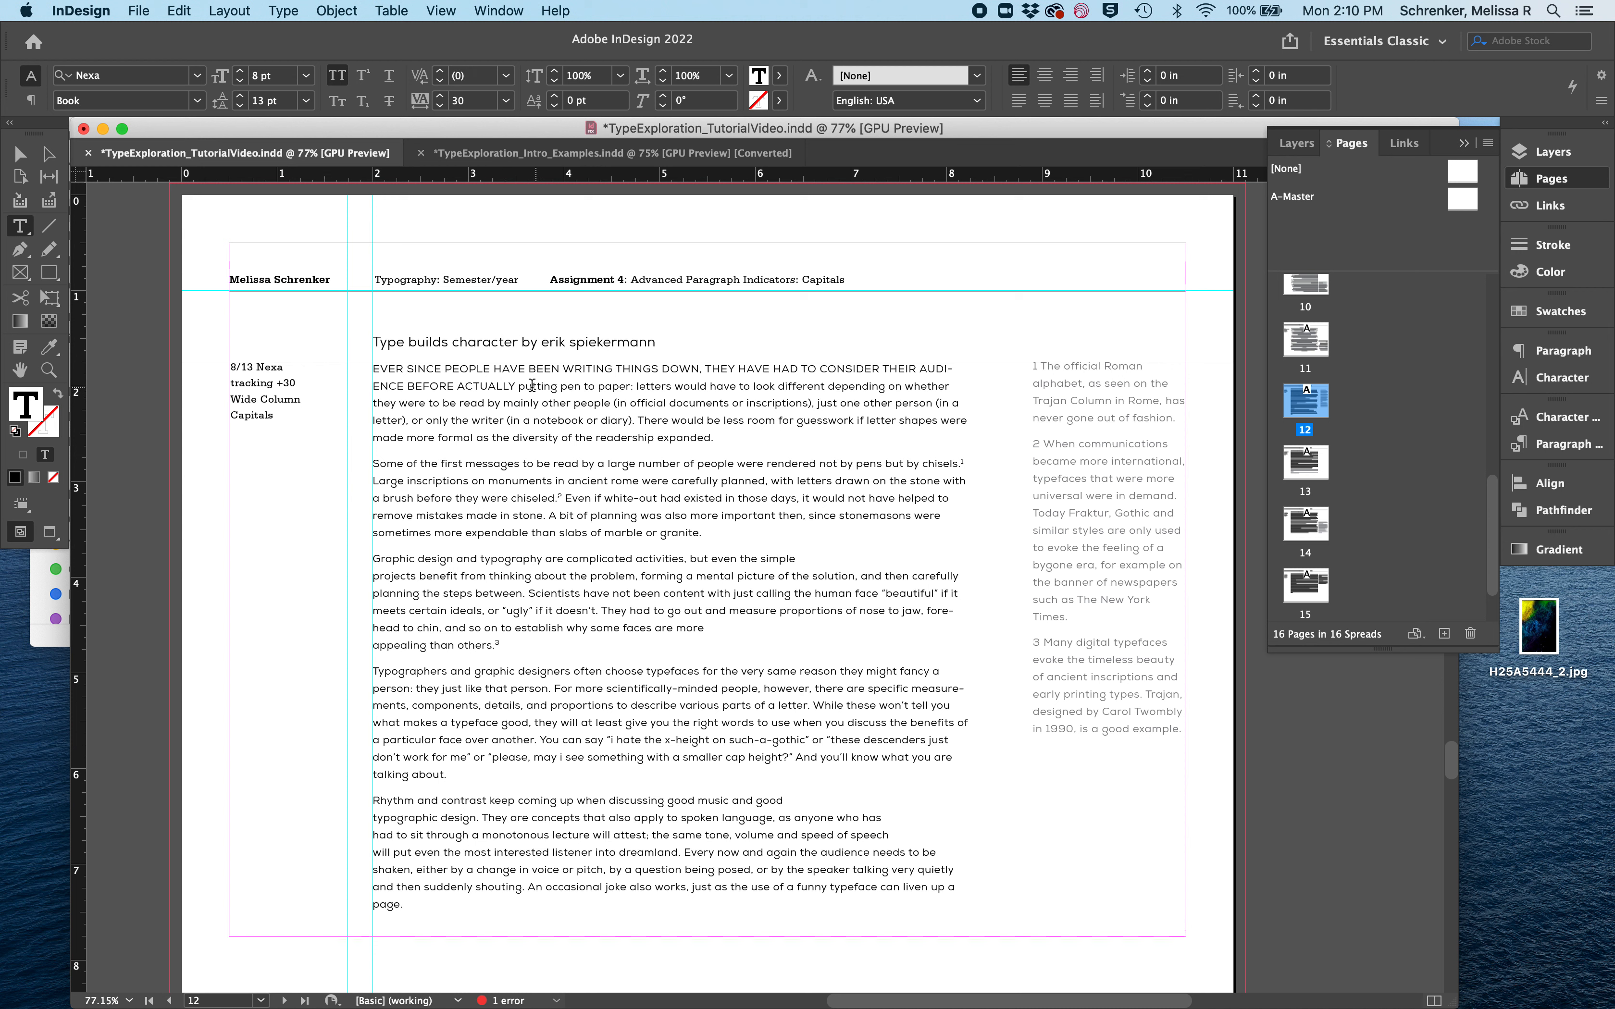
{"action": "key", "text": "super+z"}
{"action": "key", "text": "super+s"}
{"action": "left_click", "coordinate": [514, 385]}
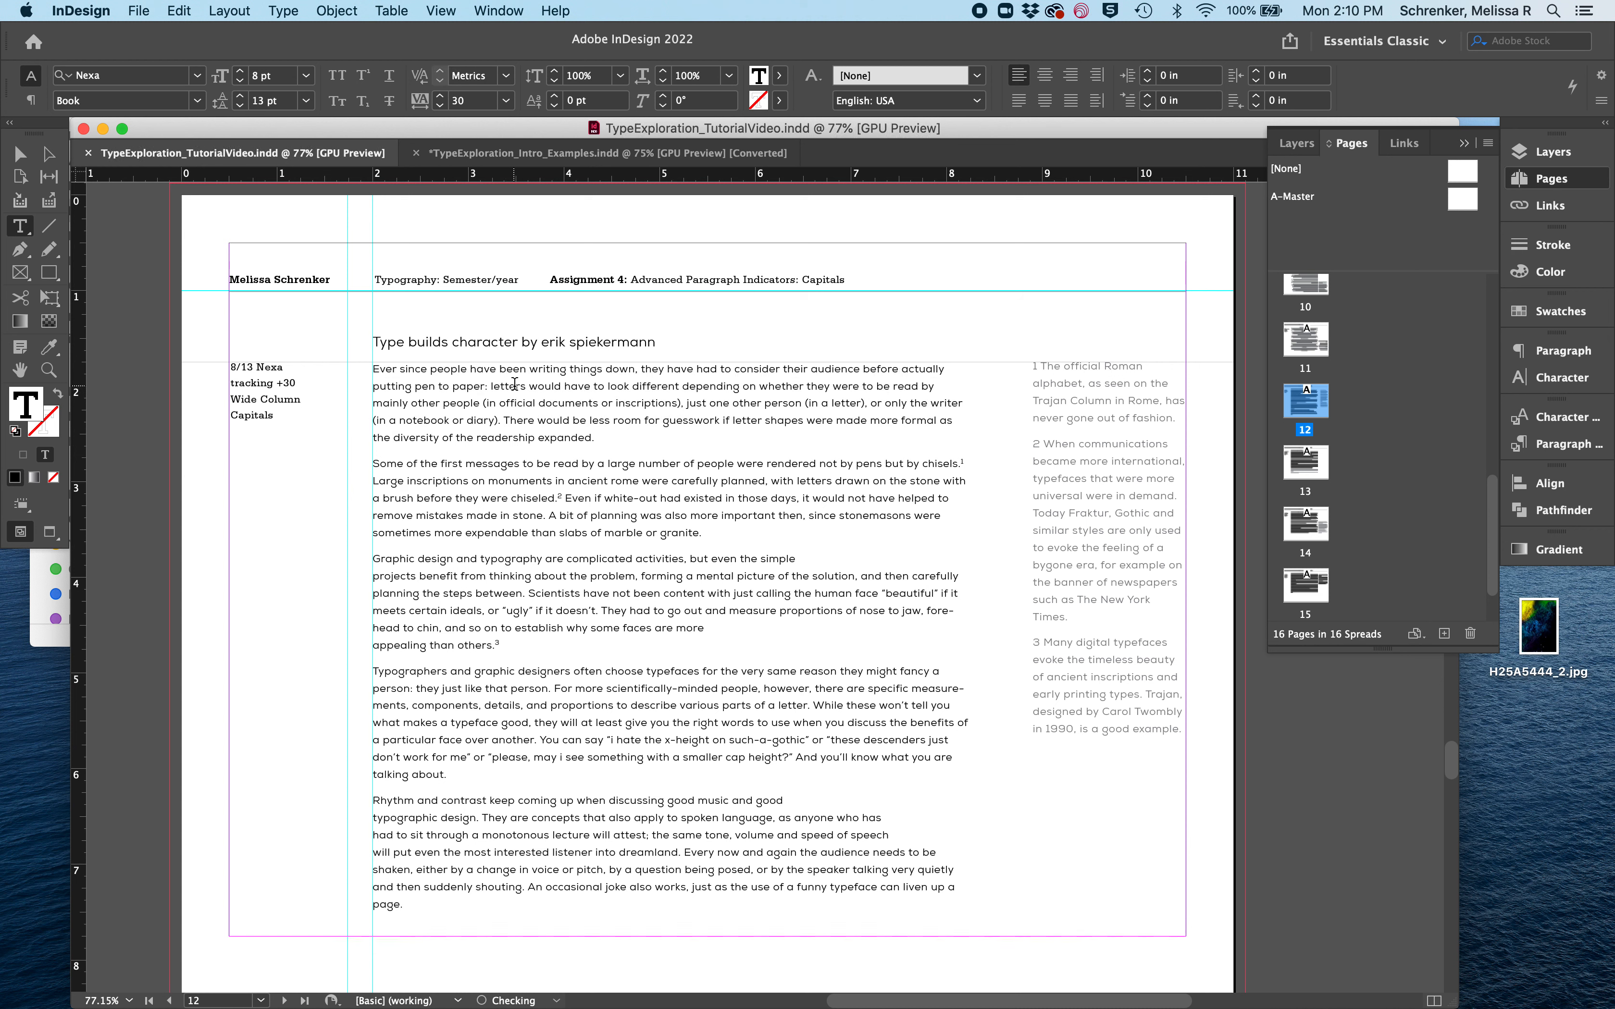
- Apply All Caps to "Ever since people" and "Some of the first" at the start of the first two body paragraphs
{"action": "left_click_drag", "start_coordinate": [468, 367], "coordinate": [325, 366]}
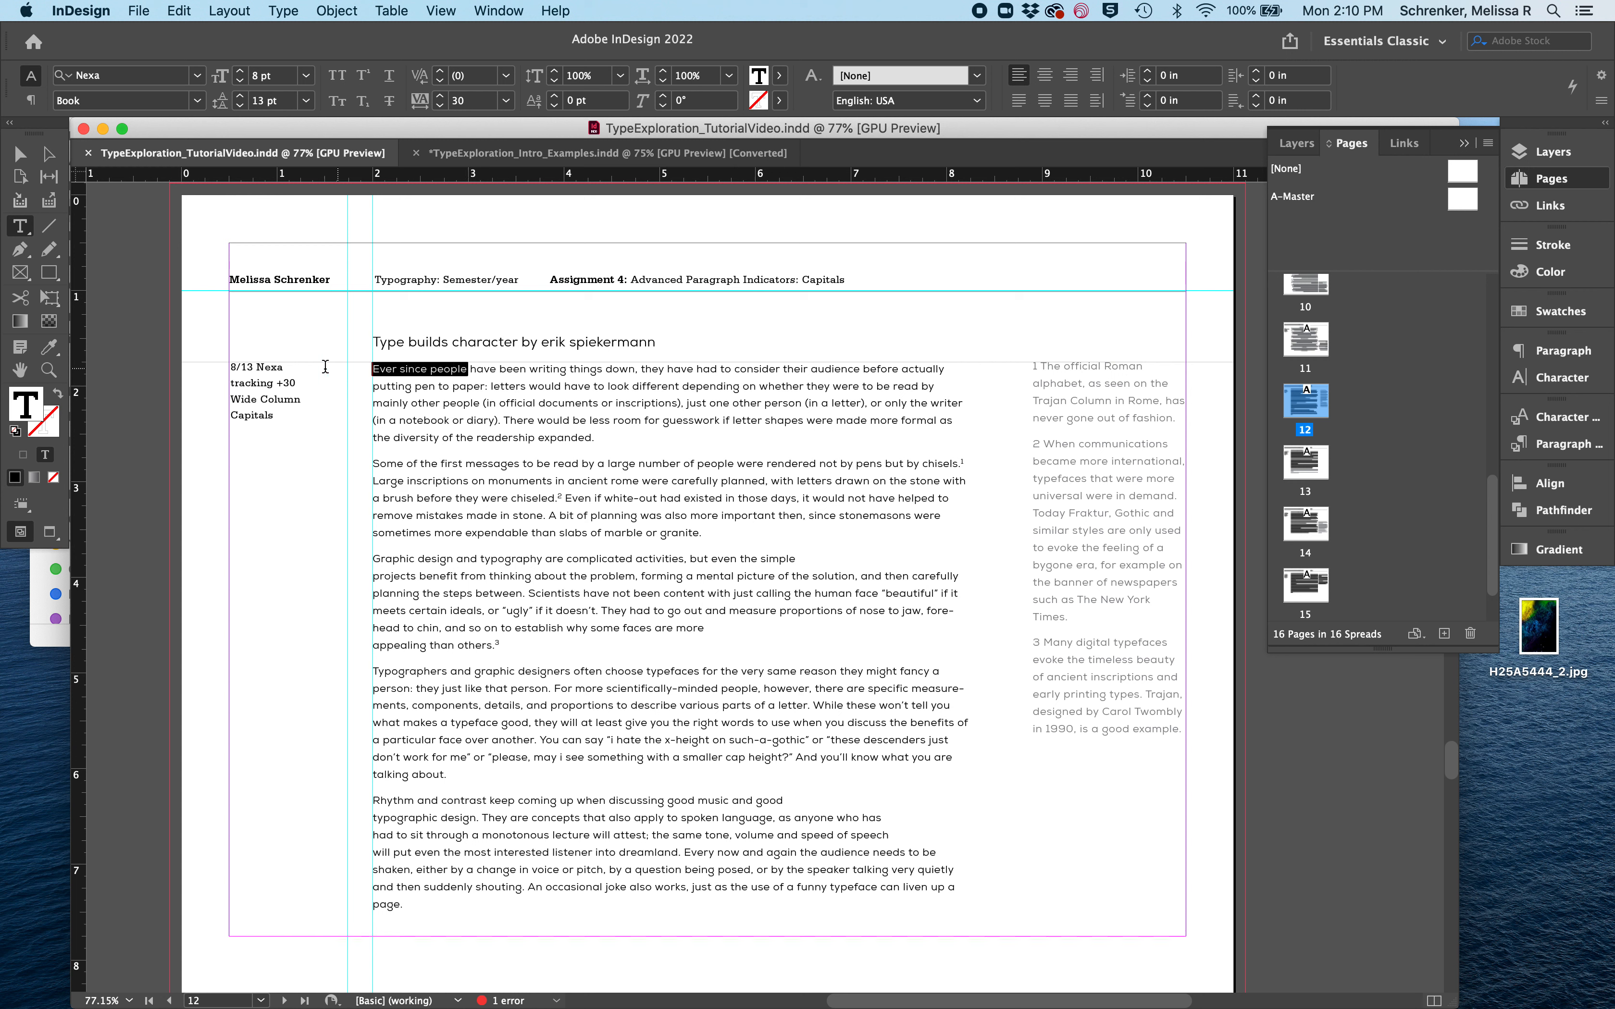
{"action": "left_click", "coordinate": [337, 76]}
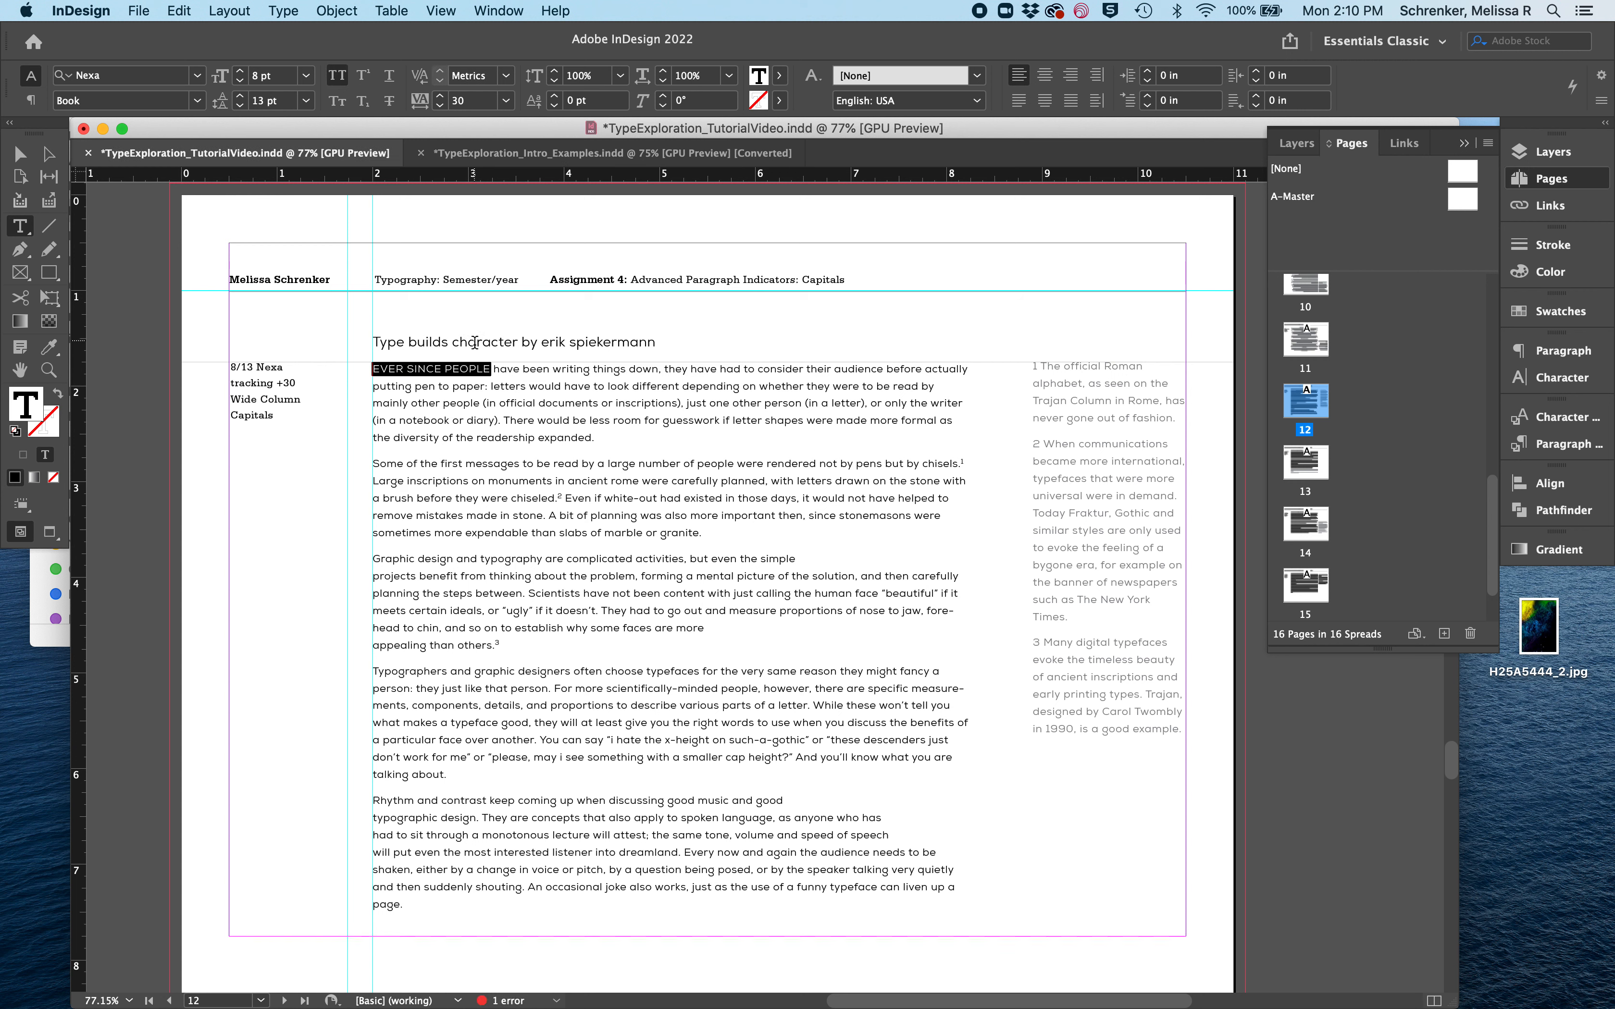
{"action": "left_click", "coordinate": [474, 378]}
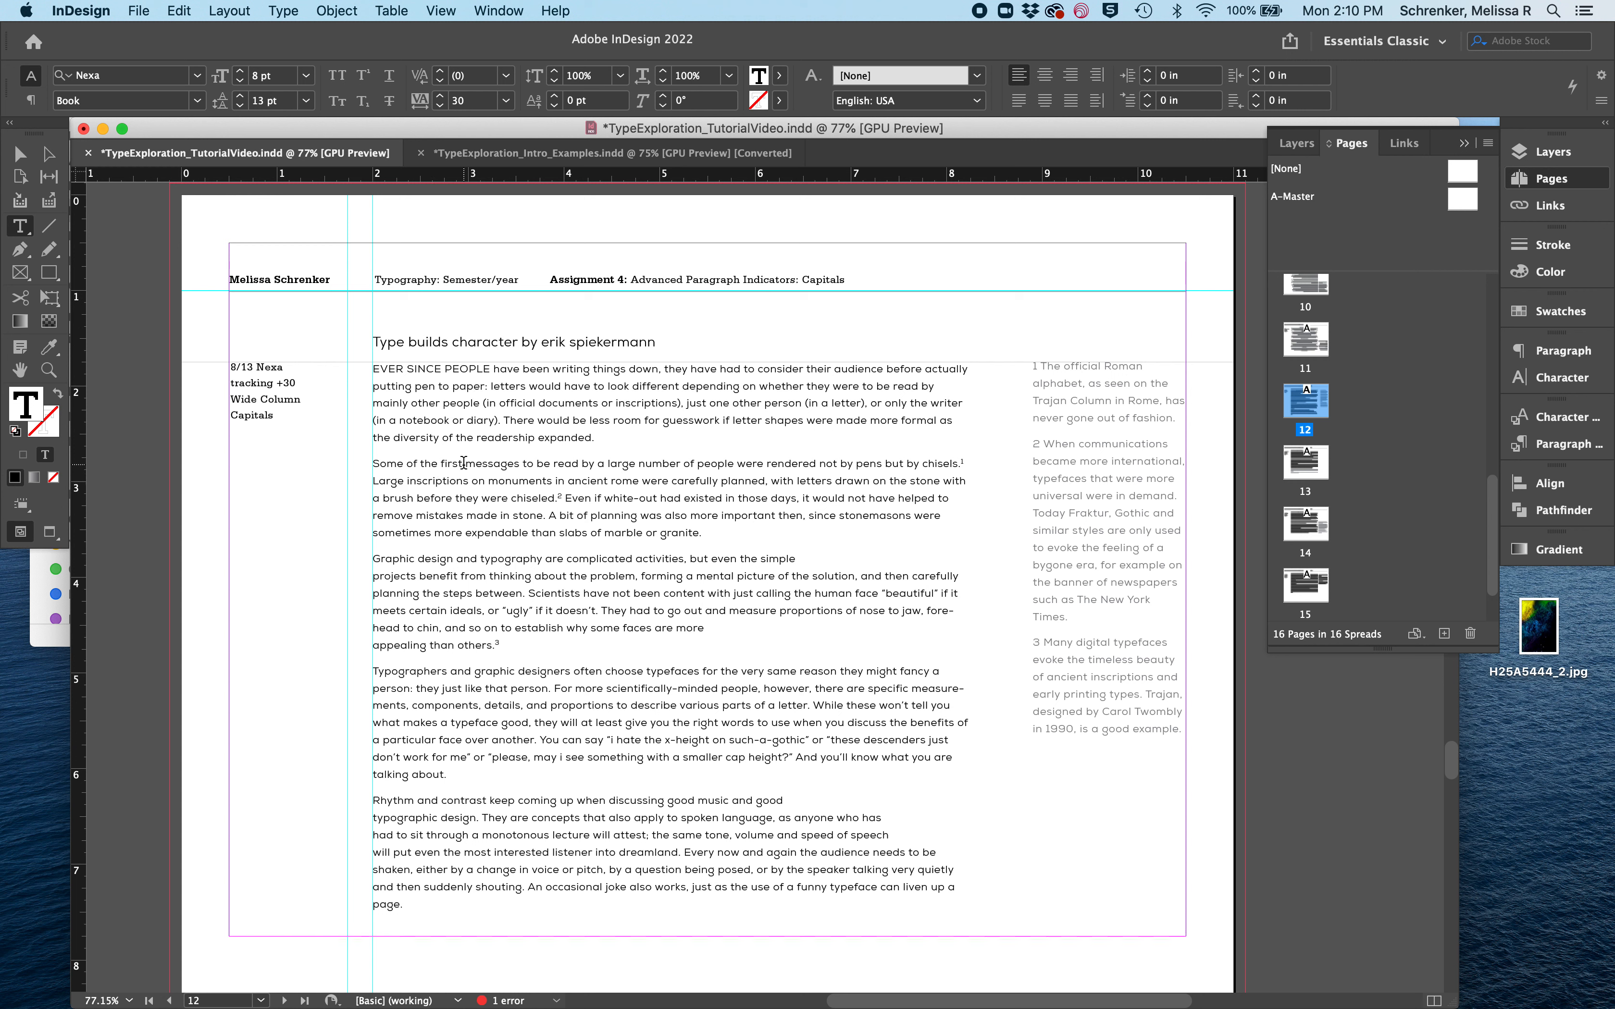
{"action": "left_click_drag", "start_coordinate": [462, 462], "coordinate": [372, 464]}
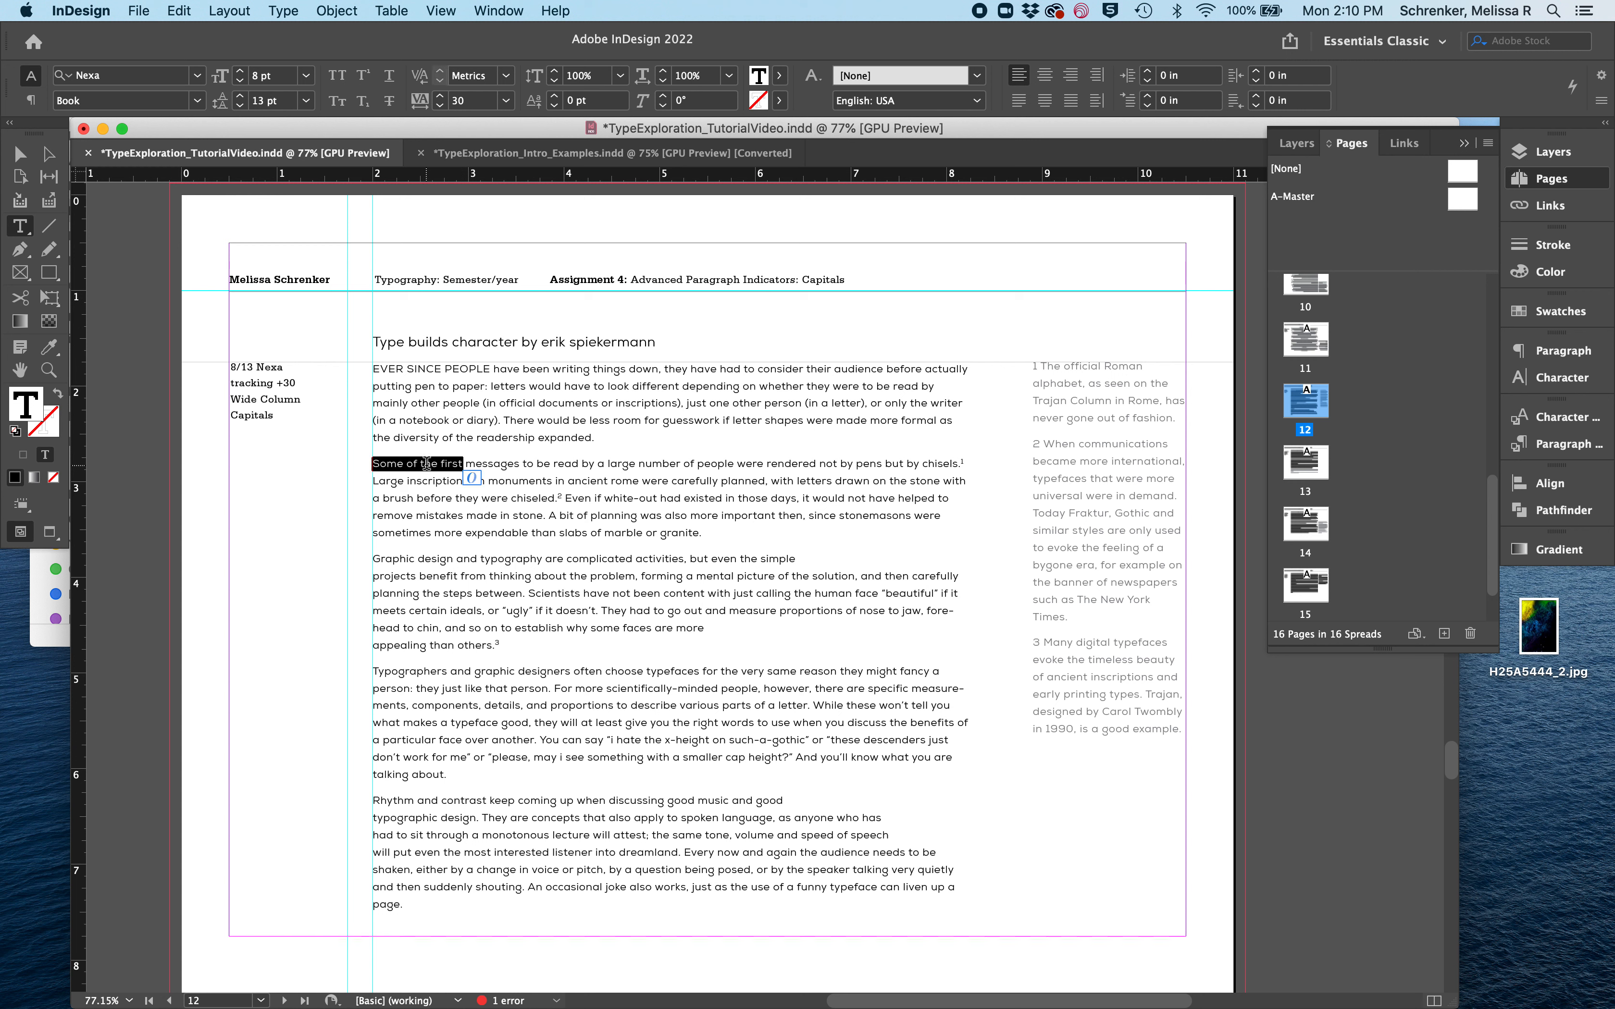
{"action": "left_click", "coordinate": [337, 75]}
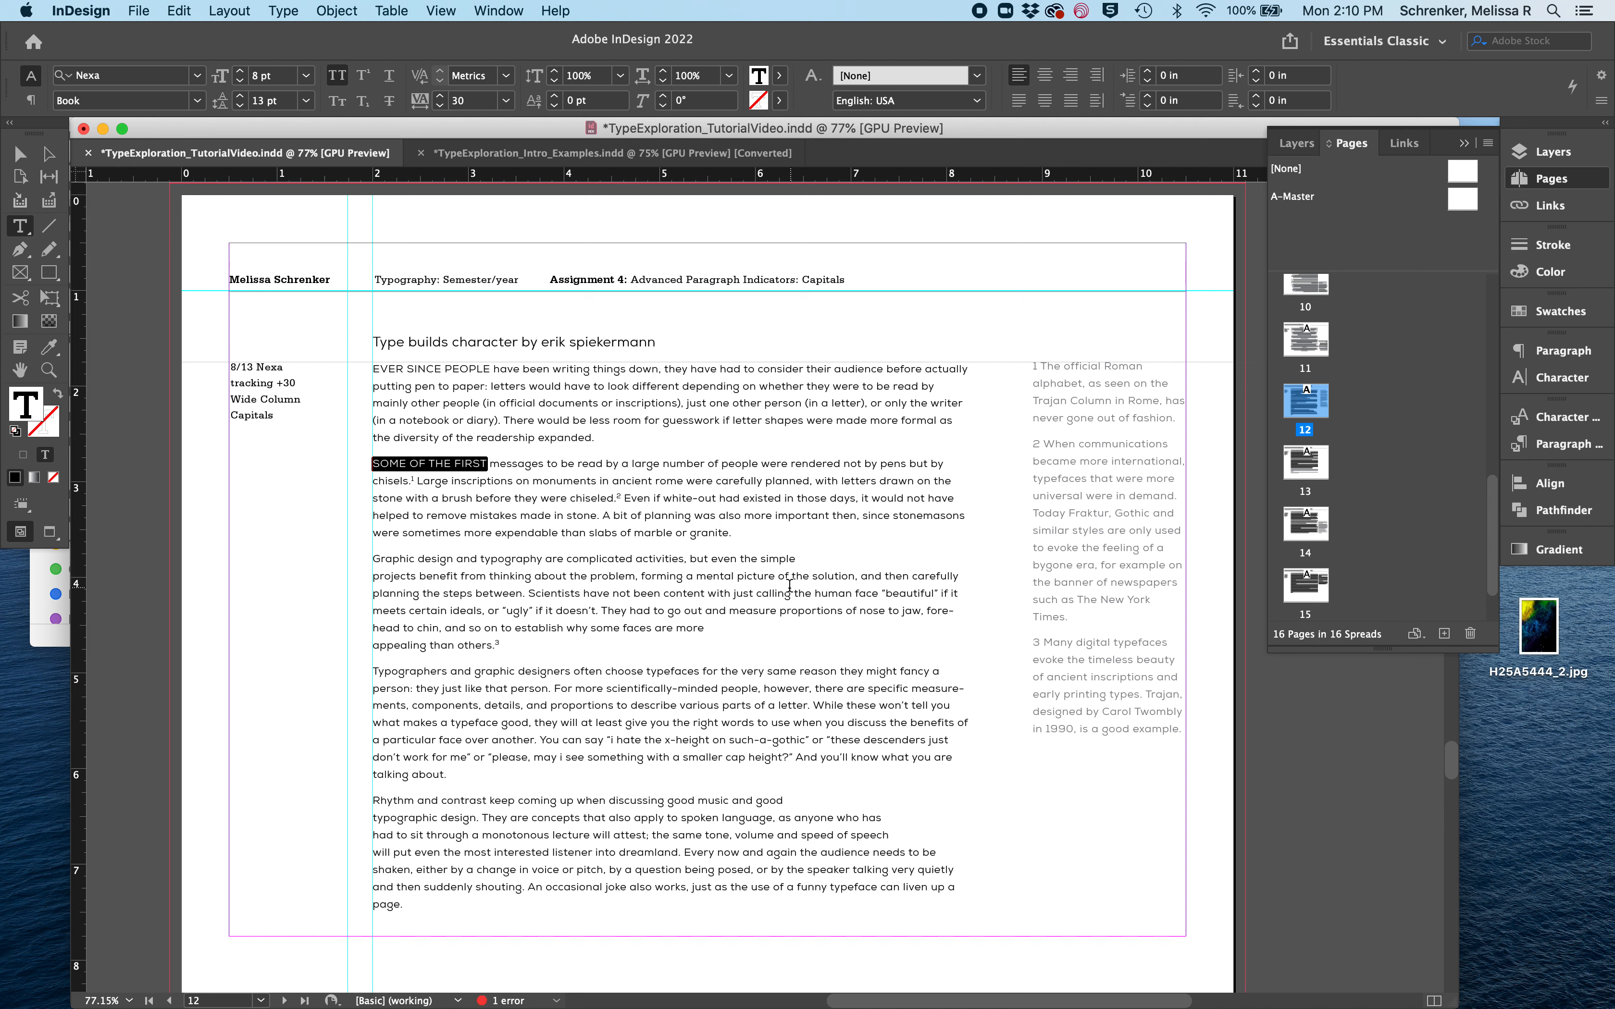
- Remove the line breaks before "projects" and "appealing" in the third paragraph so its text flows continuously
{"action": "left_click", "coordinate": [372, 575]}
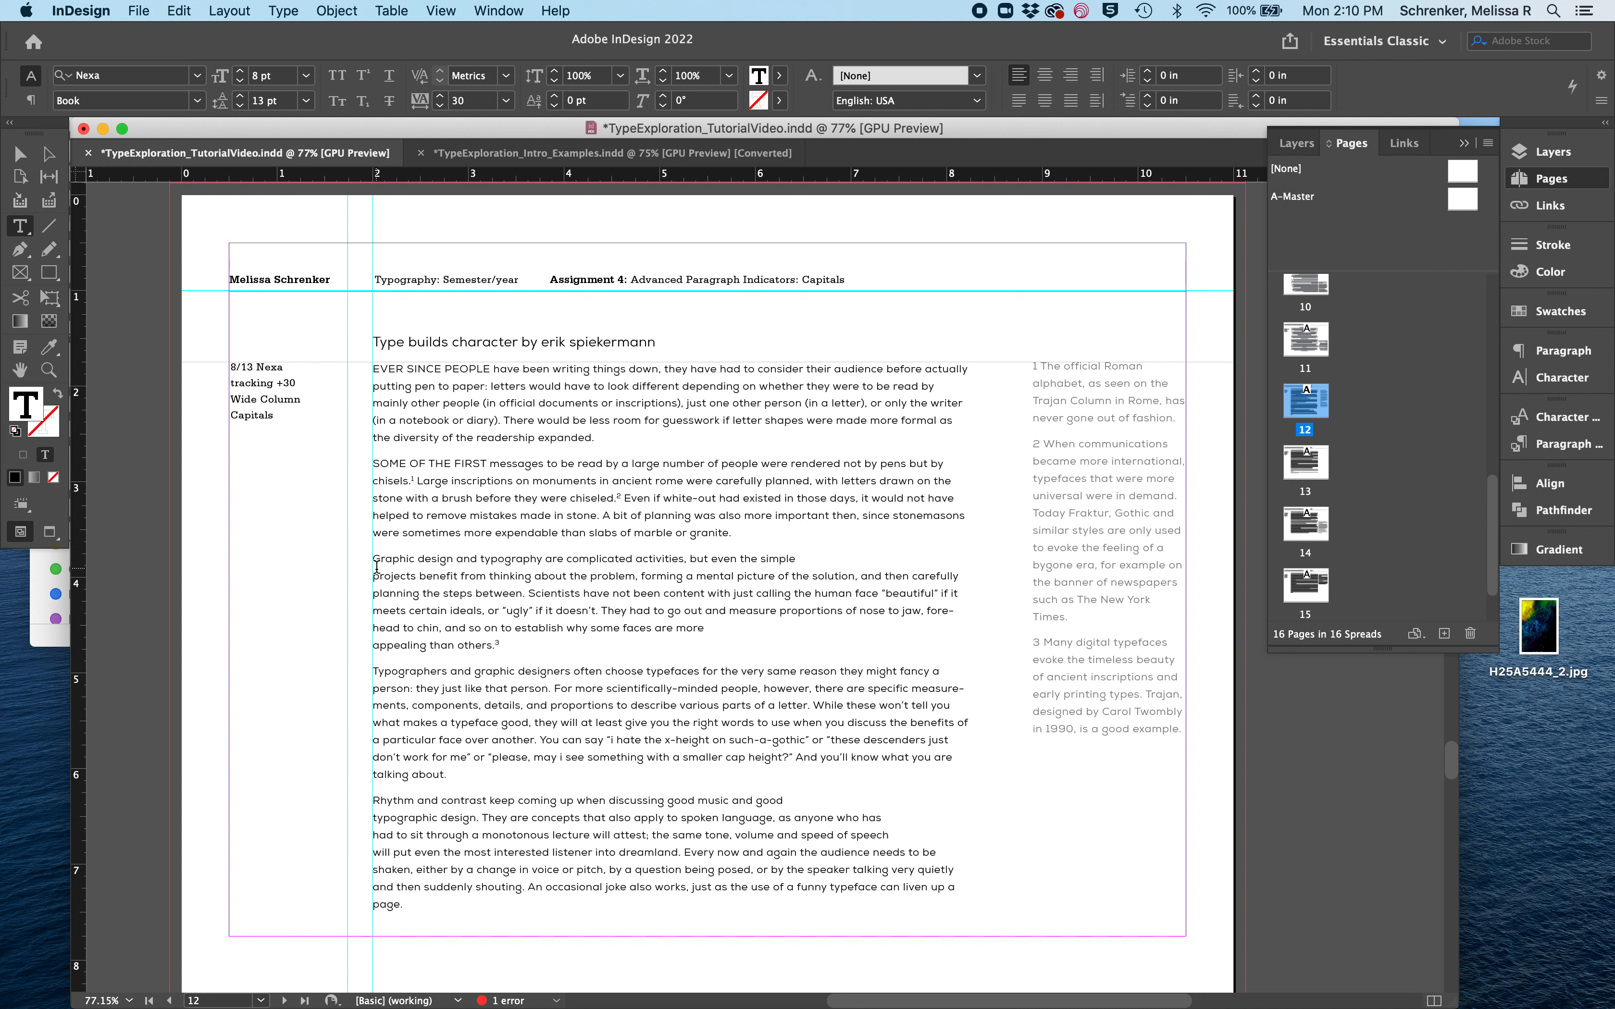
{"action": "key", "text": "BackSpace"}
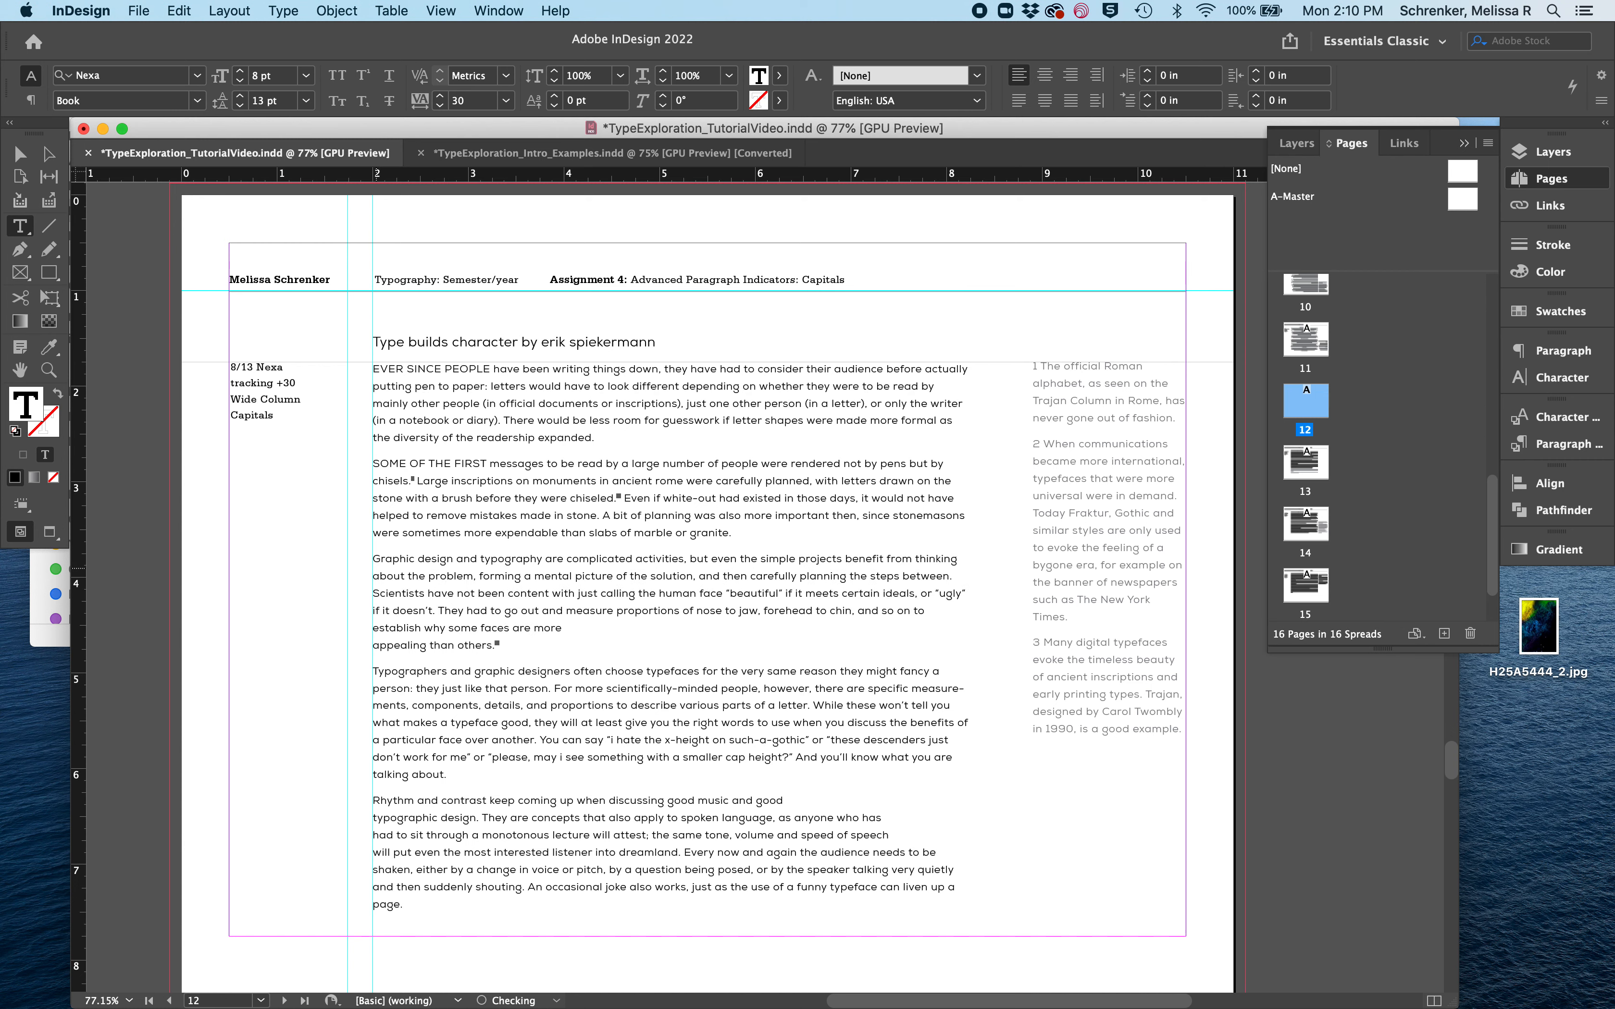
{"action": "left_click", "coordinate": [373, 643]}
{"action": "key", "text": "BackSpace"}
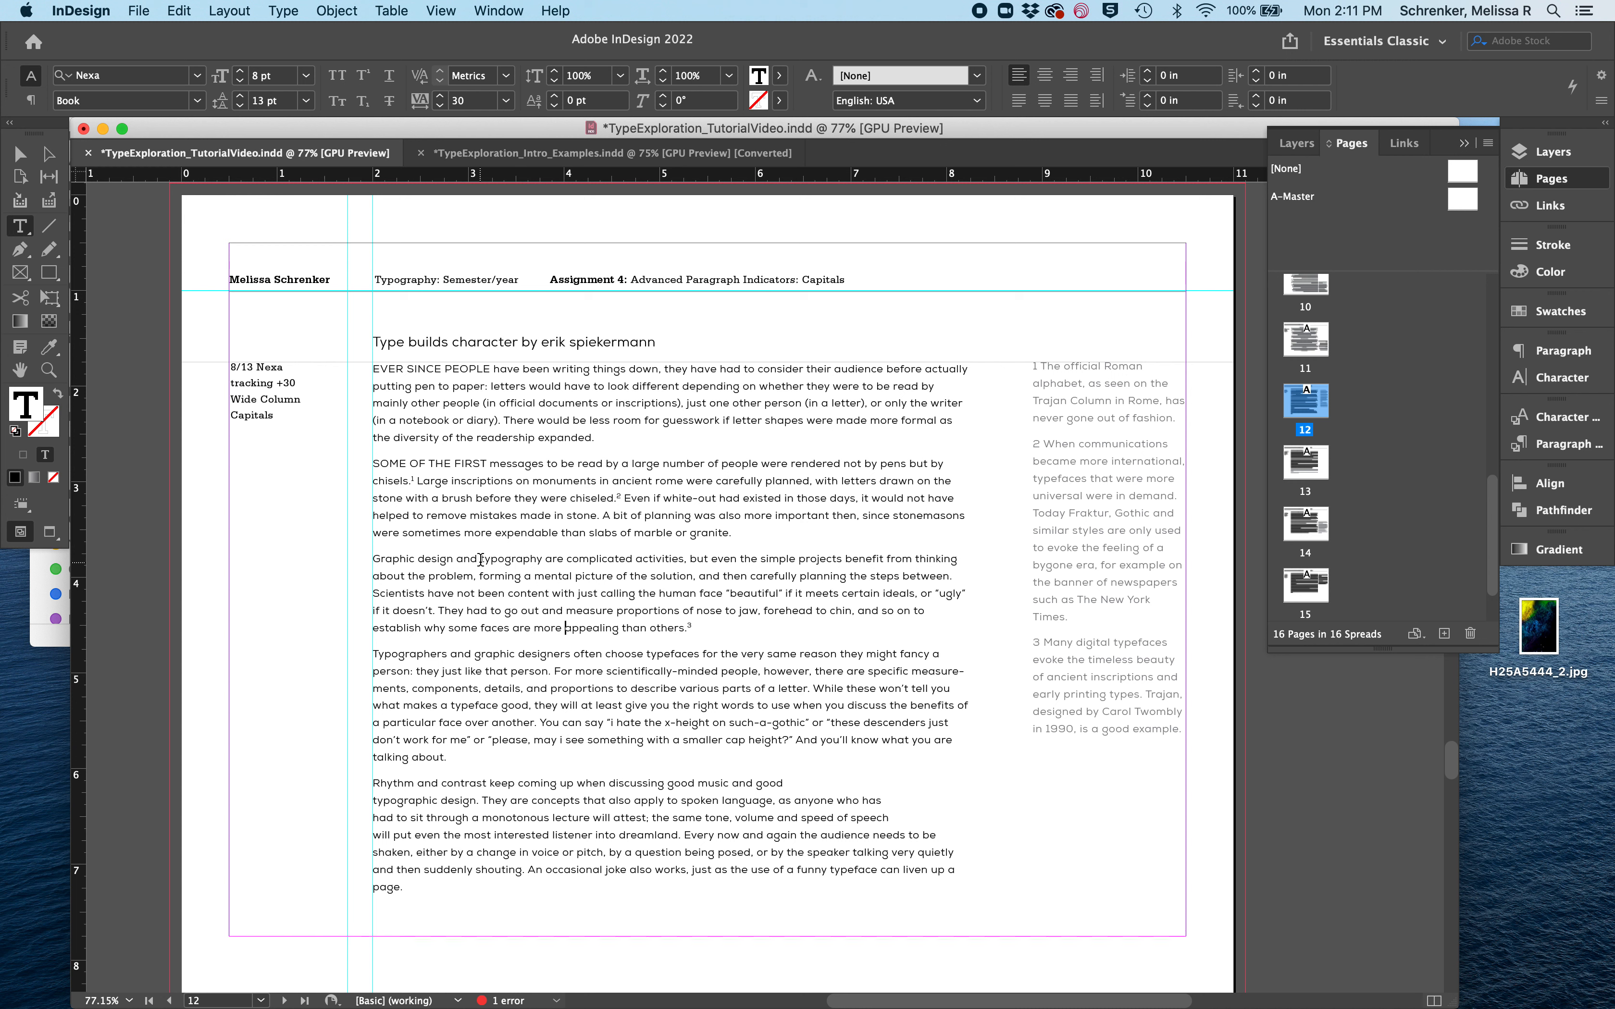
- Apply All Caps to the words "Graphic design and" at the start of the third paragraph
{"action": "left_click_drag", "start_coordinate": [477, 561], "coordinate": [371, 559]}
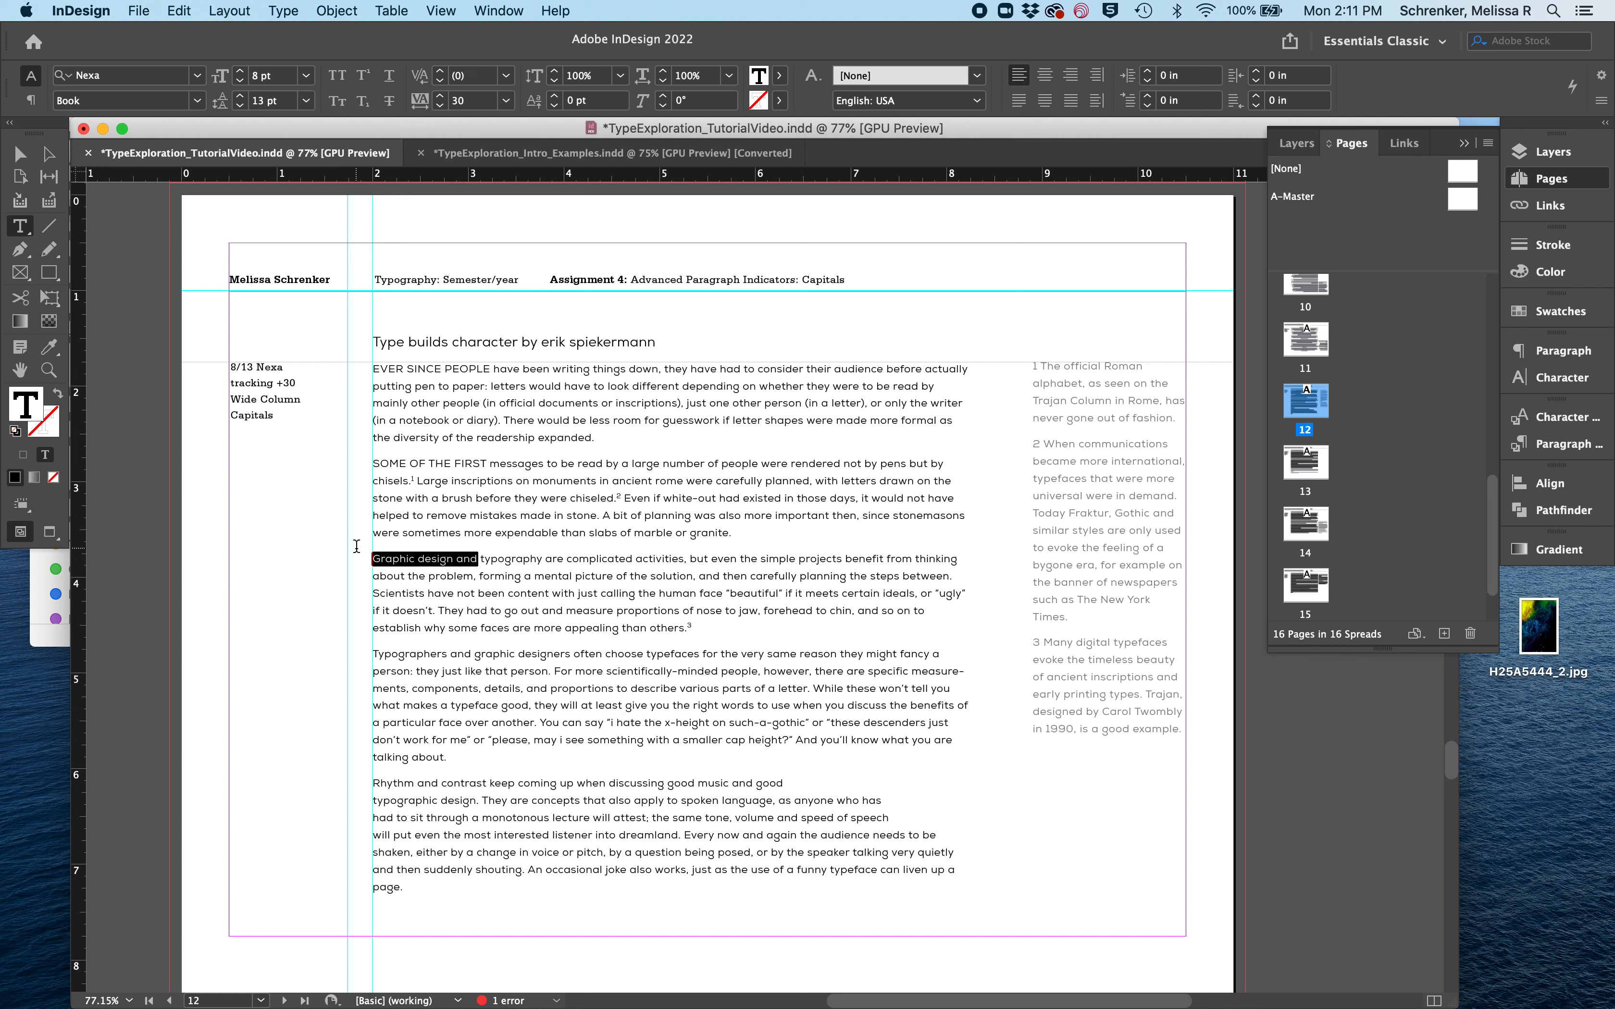
{"action": "left_click", "coordinate": [198, 102]}
{"action": "left_click", "coordinate": [350, 249]}
{"action": "left_click", "coordinate": [361, 230]}
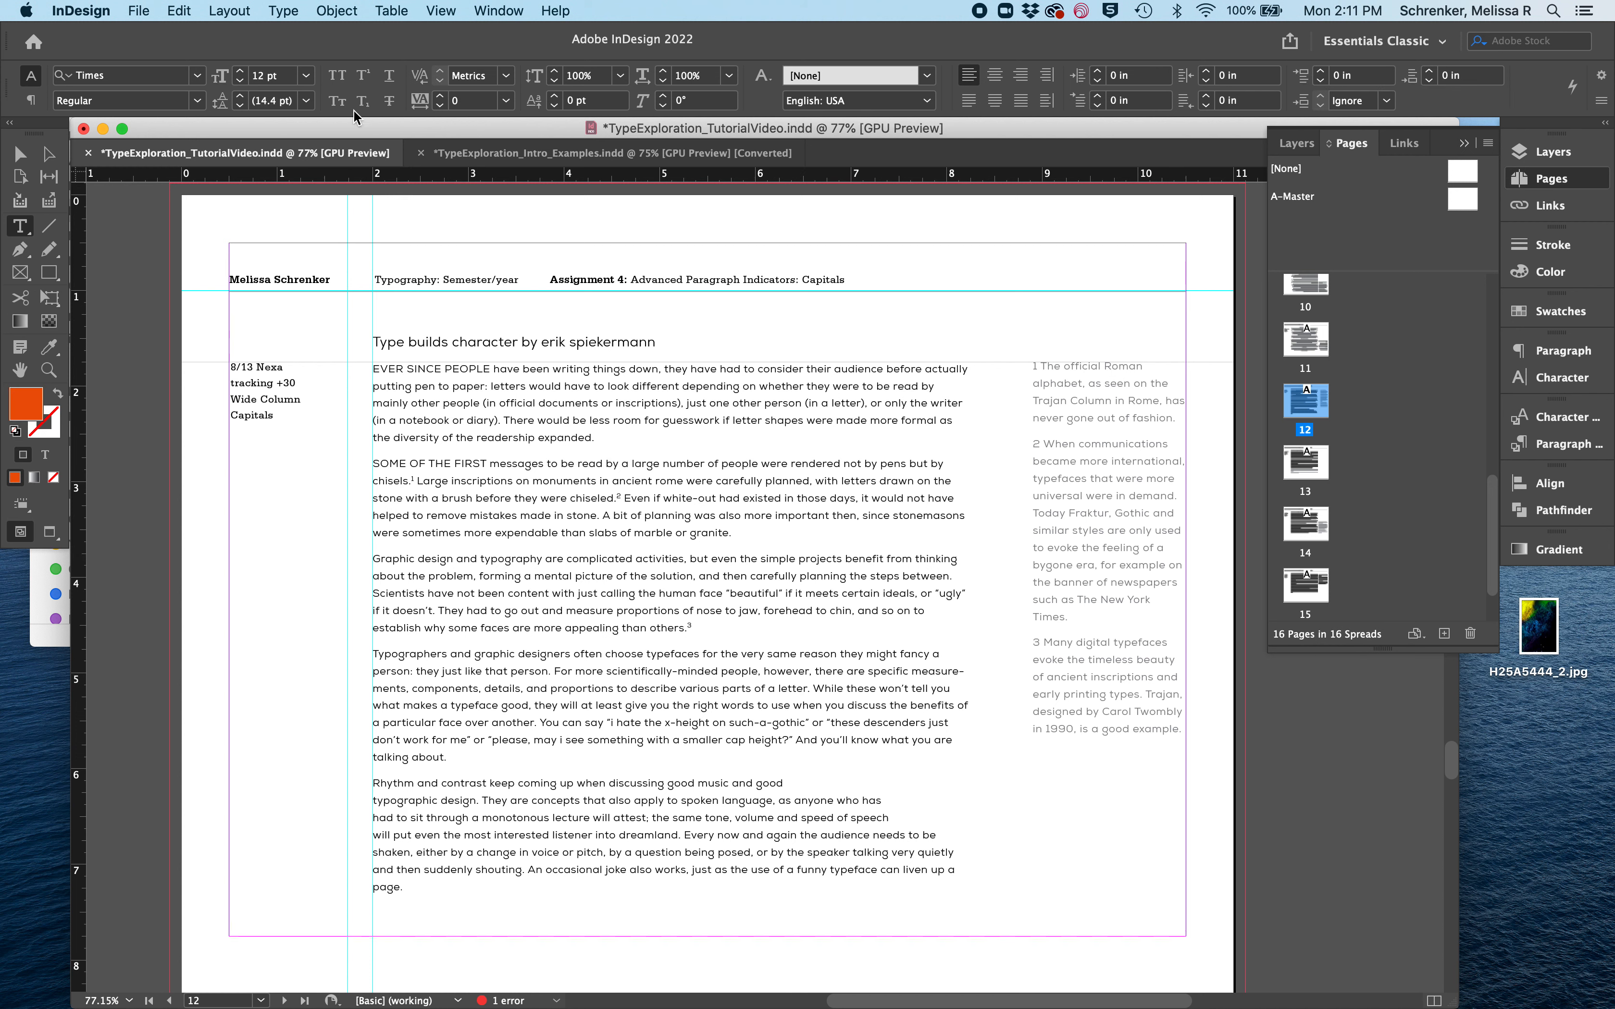
{"action": "left_click_drag", "start_coordinate": [476, 559], "coordinate": [372, 560]}
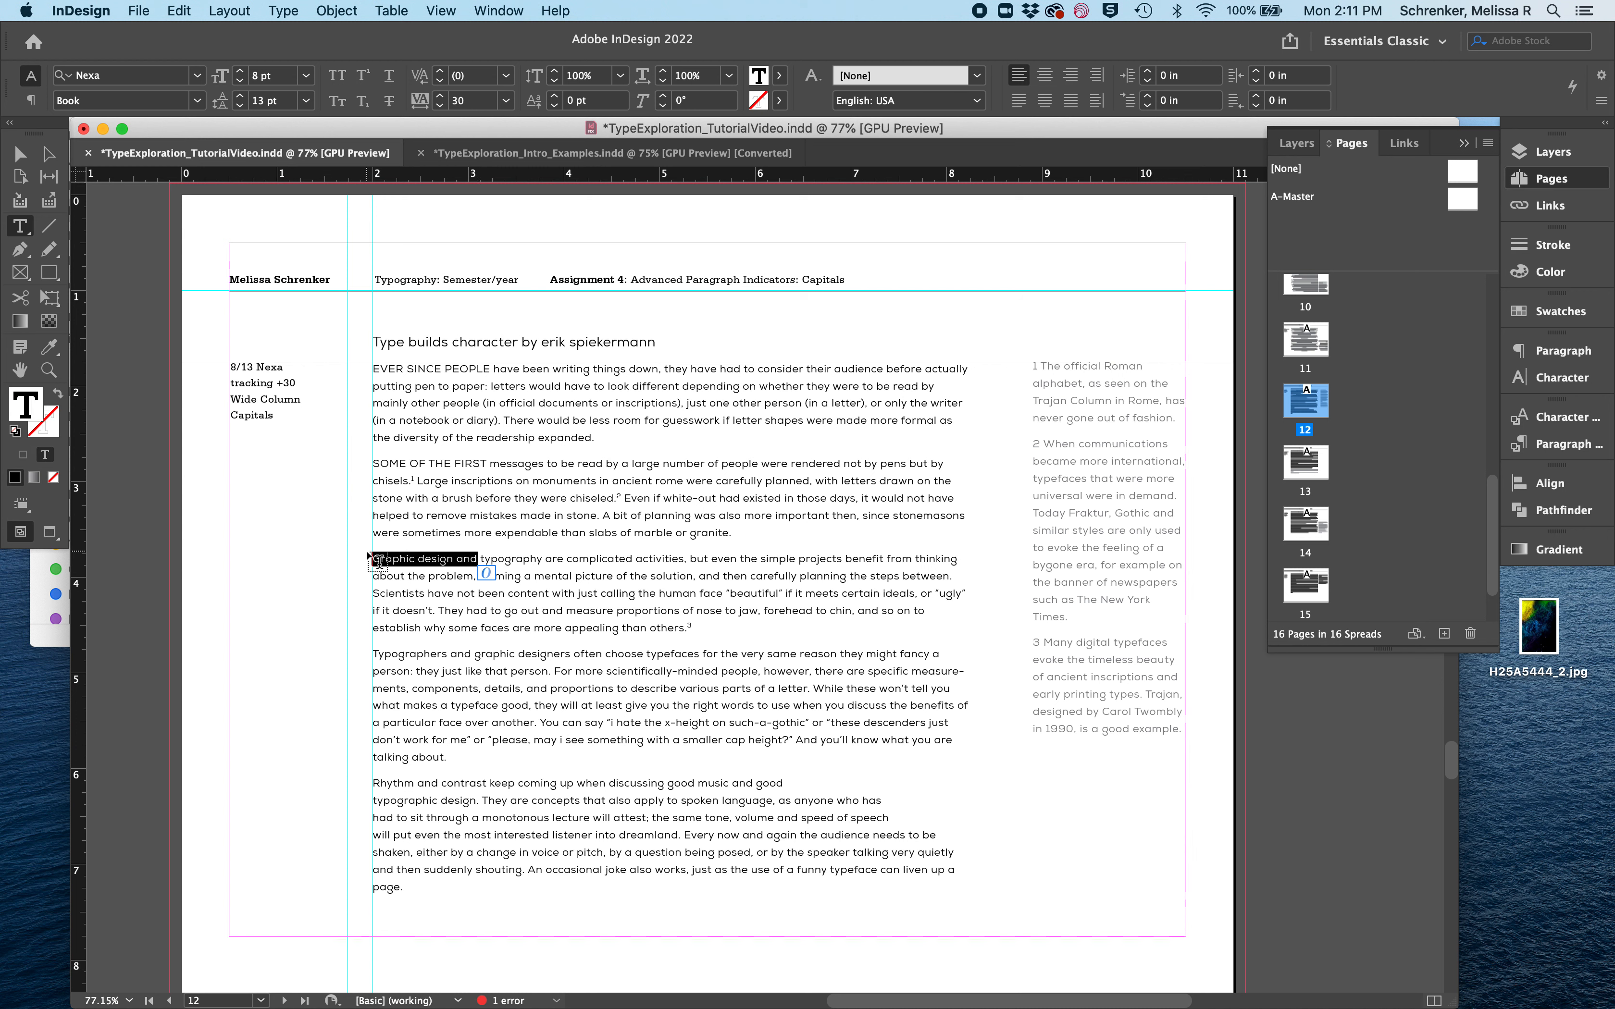
{"action": "left_click", "coordinate": [339, 77]}
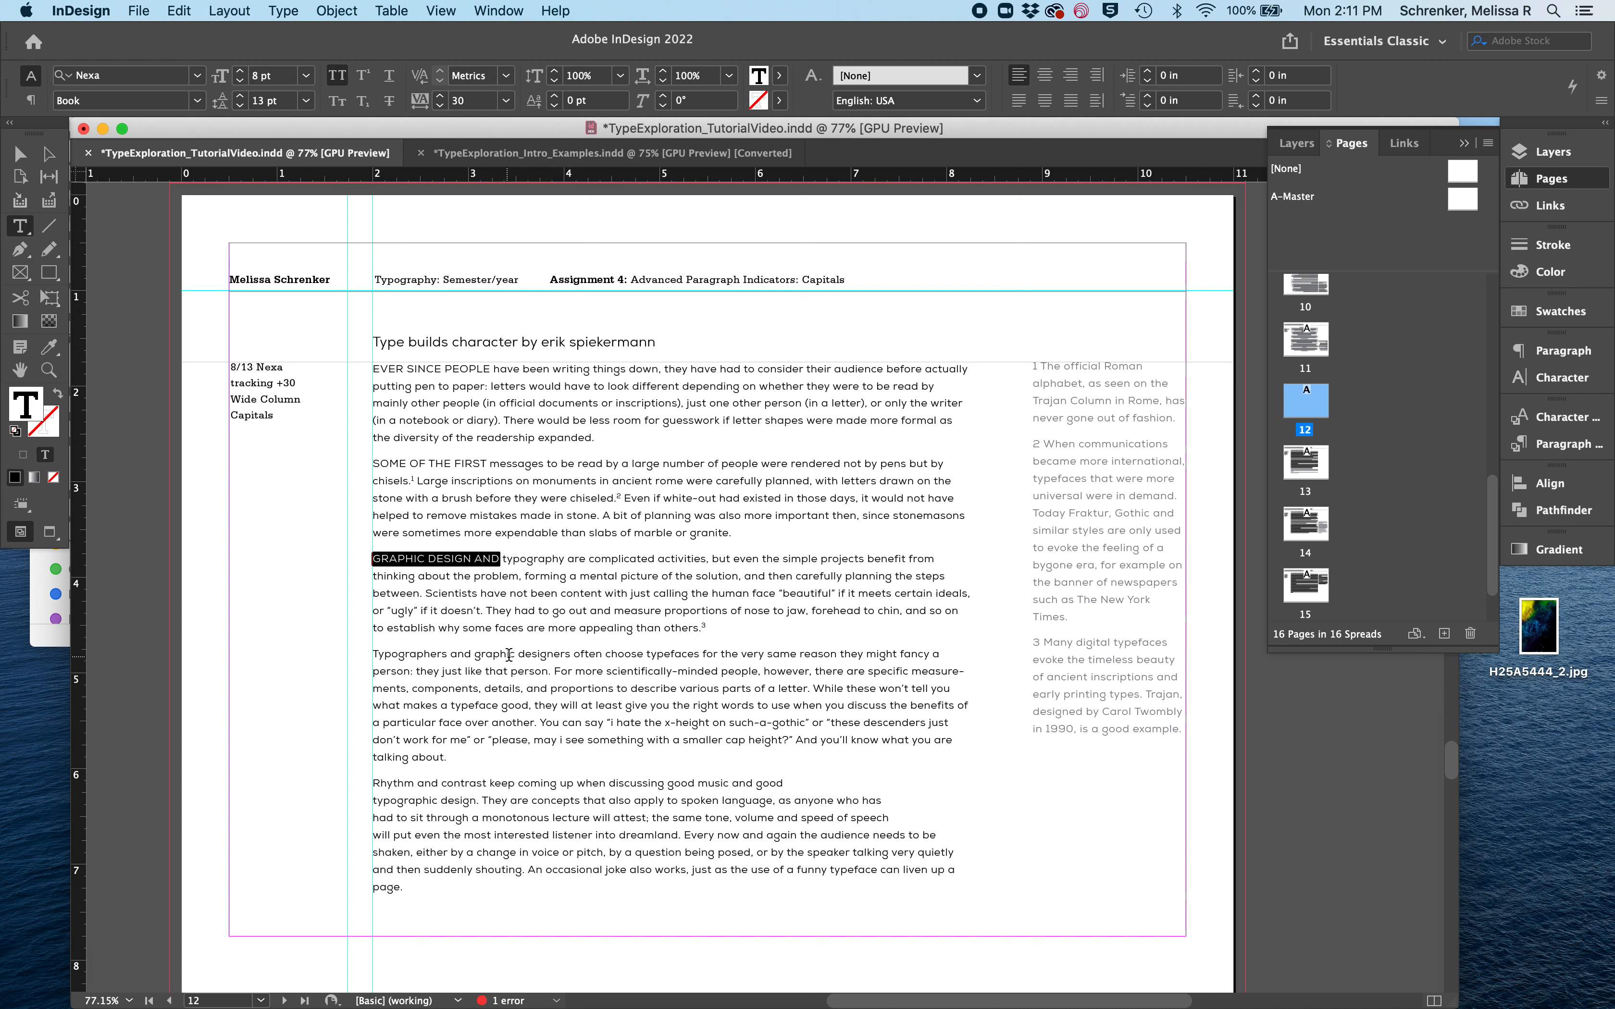
- Apply All Caps to "Typographers and graphic" and "Rhythm and contrast" at the start of the last two paragraphs
{"action": "left_click_drag", "start_coordinate": [516, 656], "coordinate": [372, 656]}
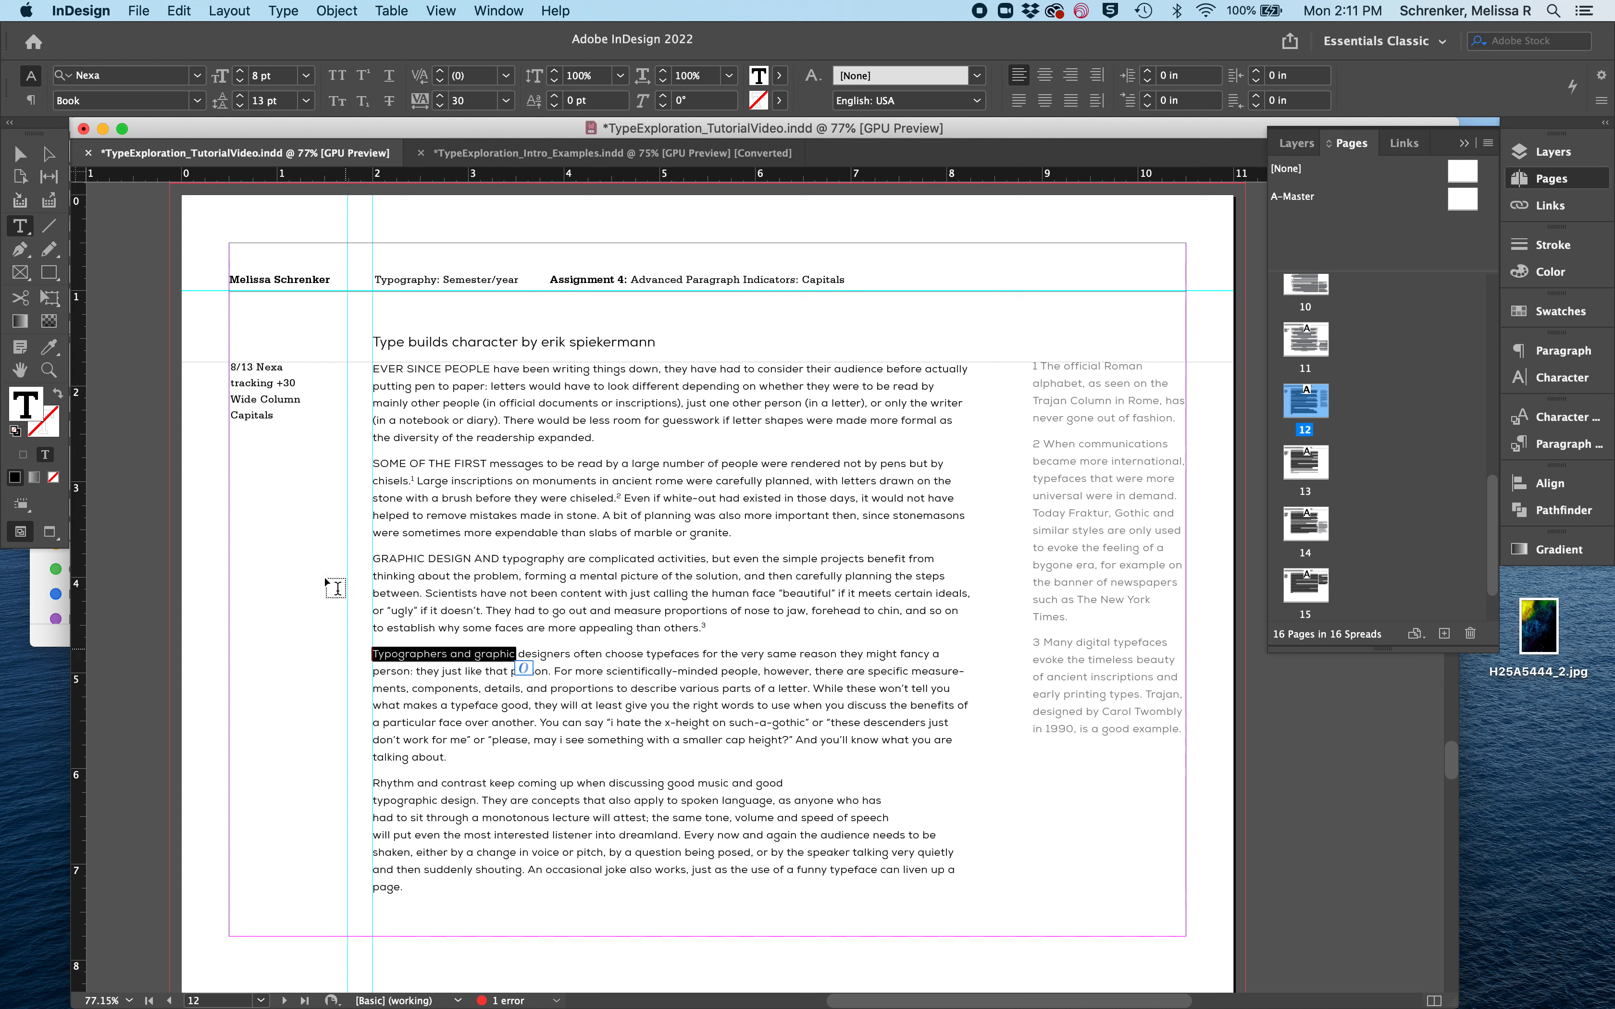
{"action": "left_click", "coordinate": [346, 78]}
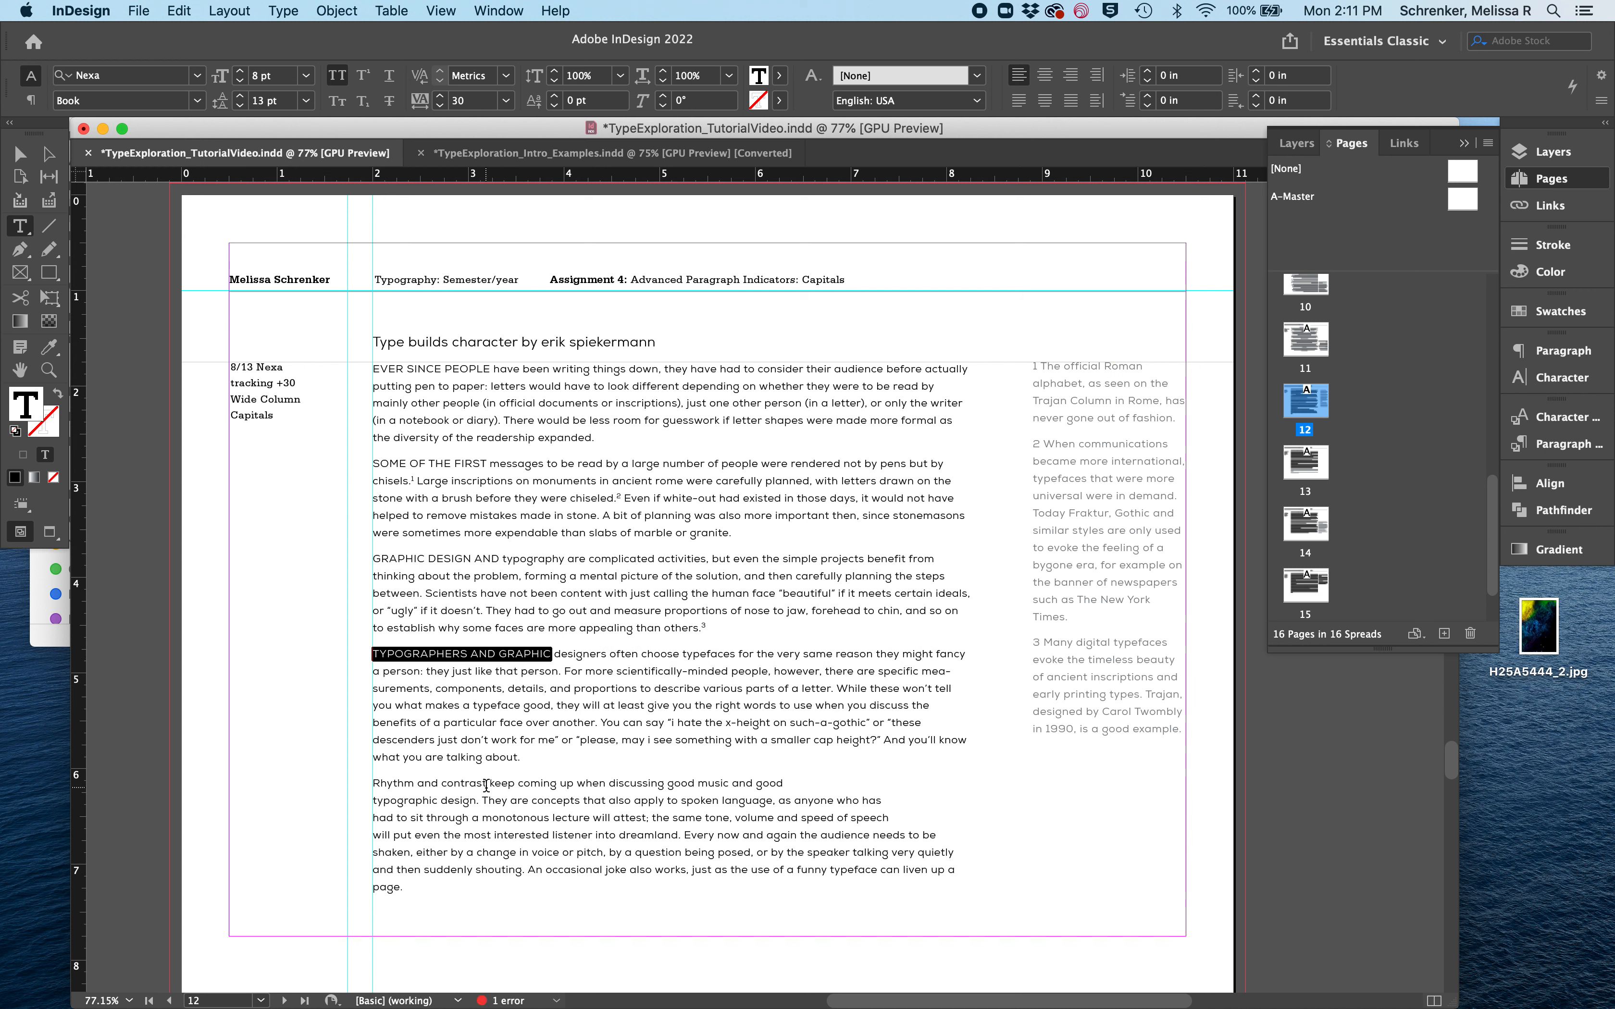
{"action": "left_click_drag", "start_coordinate": [486, 785], "coordinate": [364, 785]}
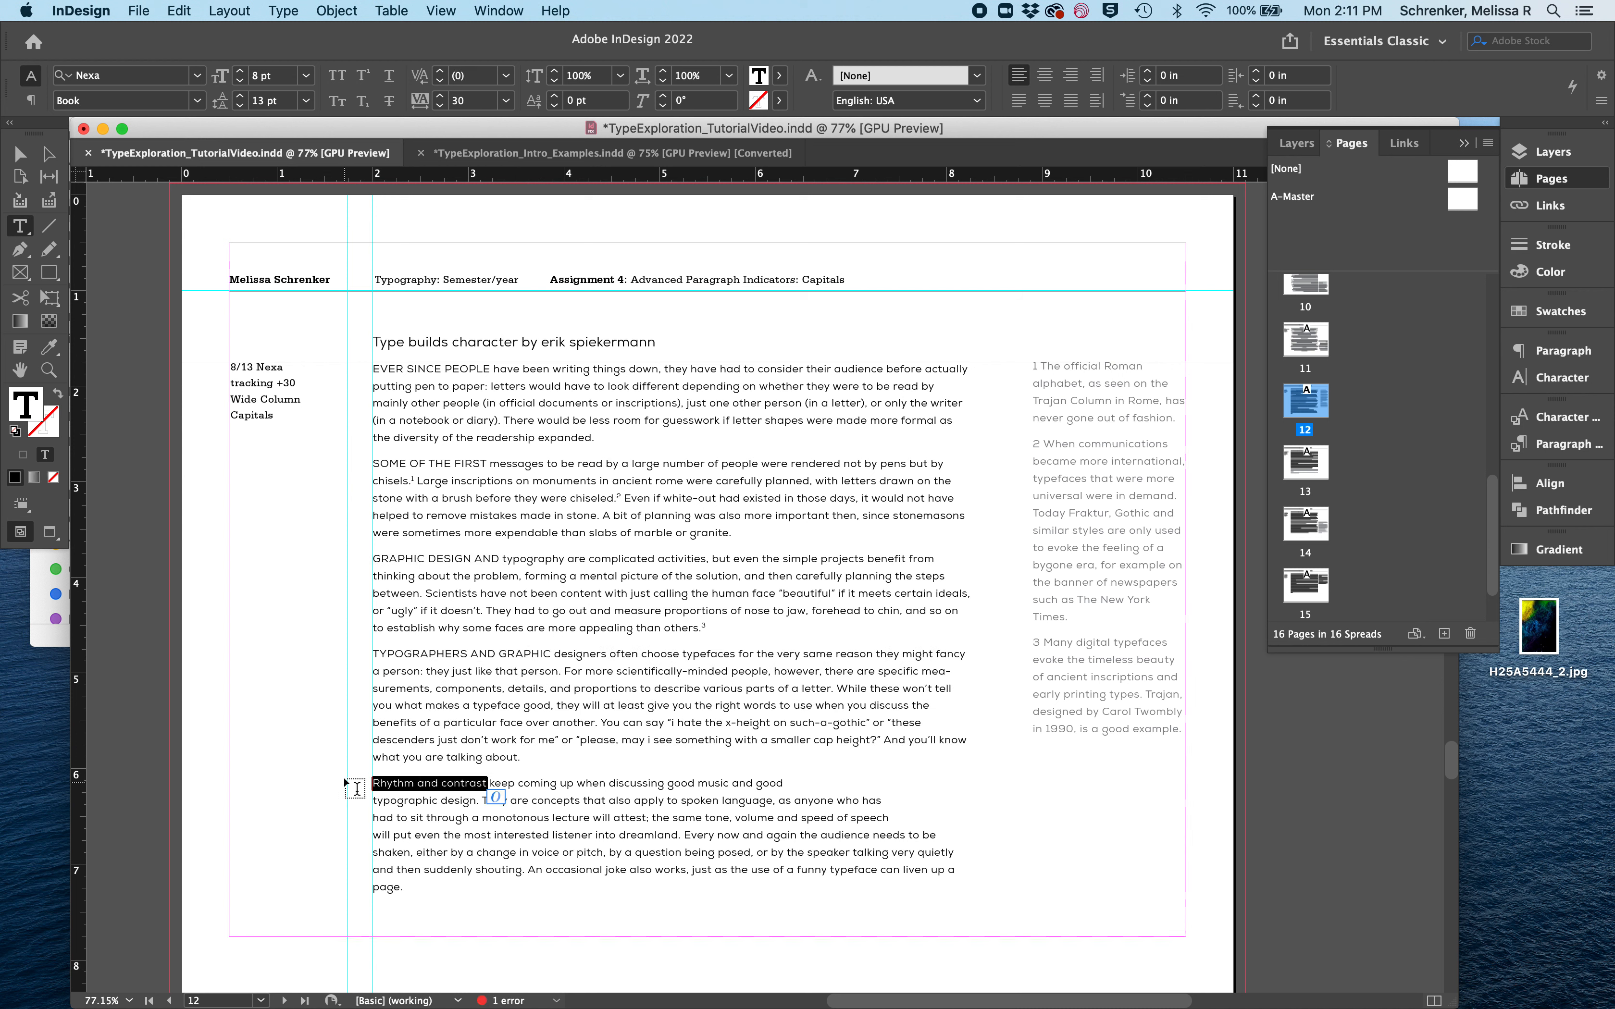
{"action": "left_click", "coordinate": [337, 78]}
{"action": "left_click", "coordinate": [479, 654]}
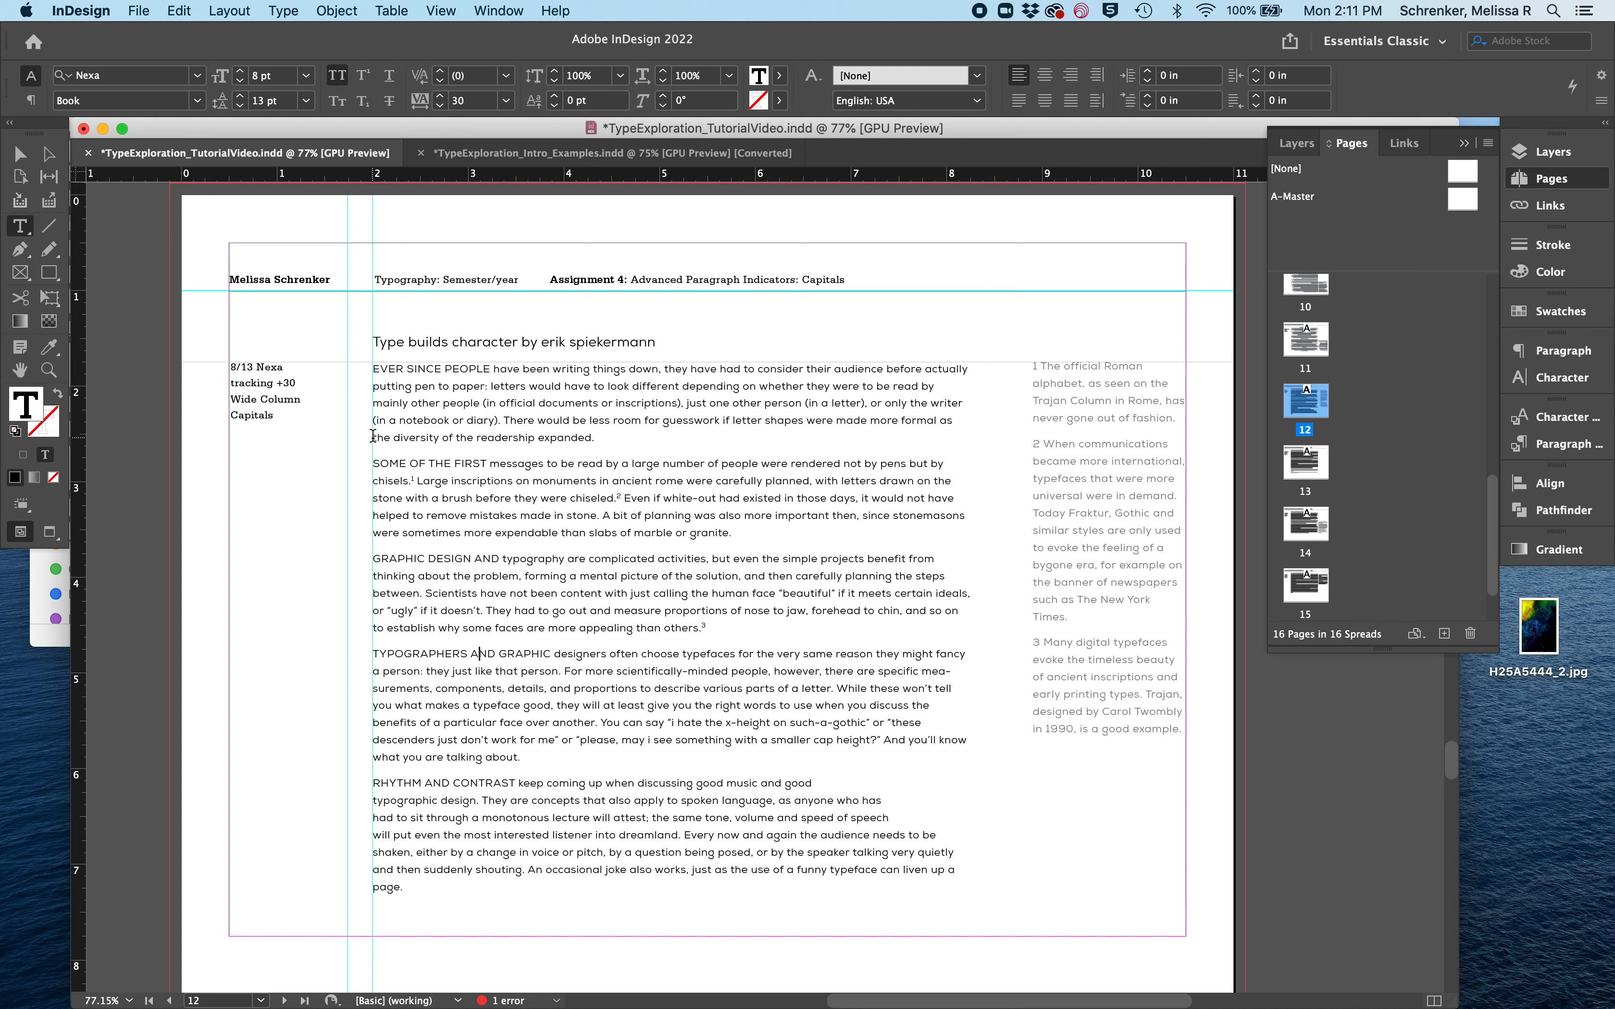
{"action": "left_click_drag", "start_coordinate": [373, 436], "coordinate": [946, 465]}
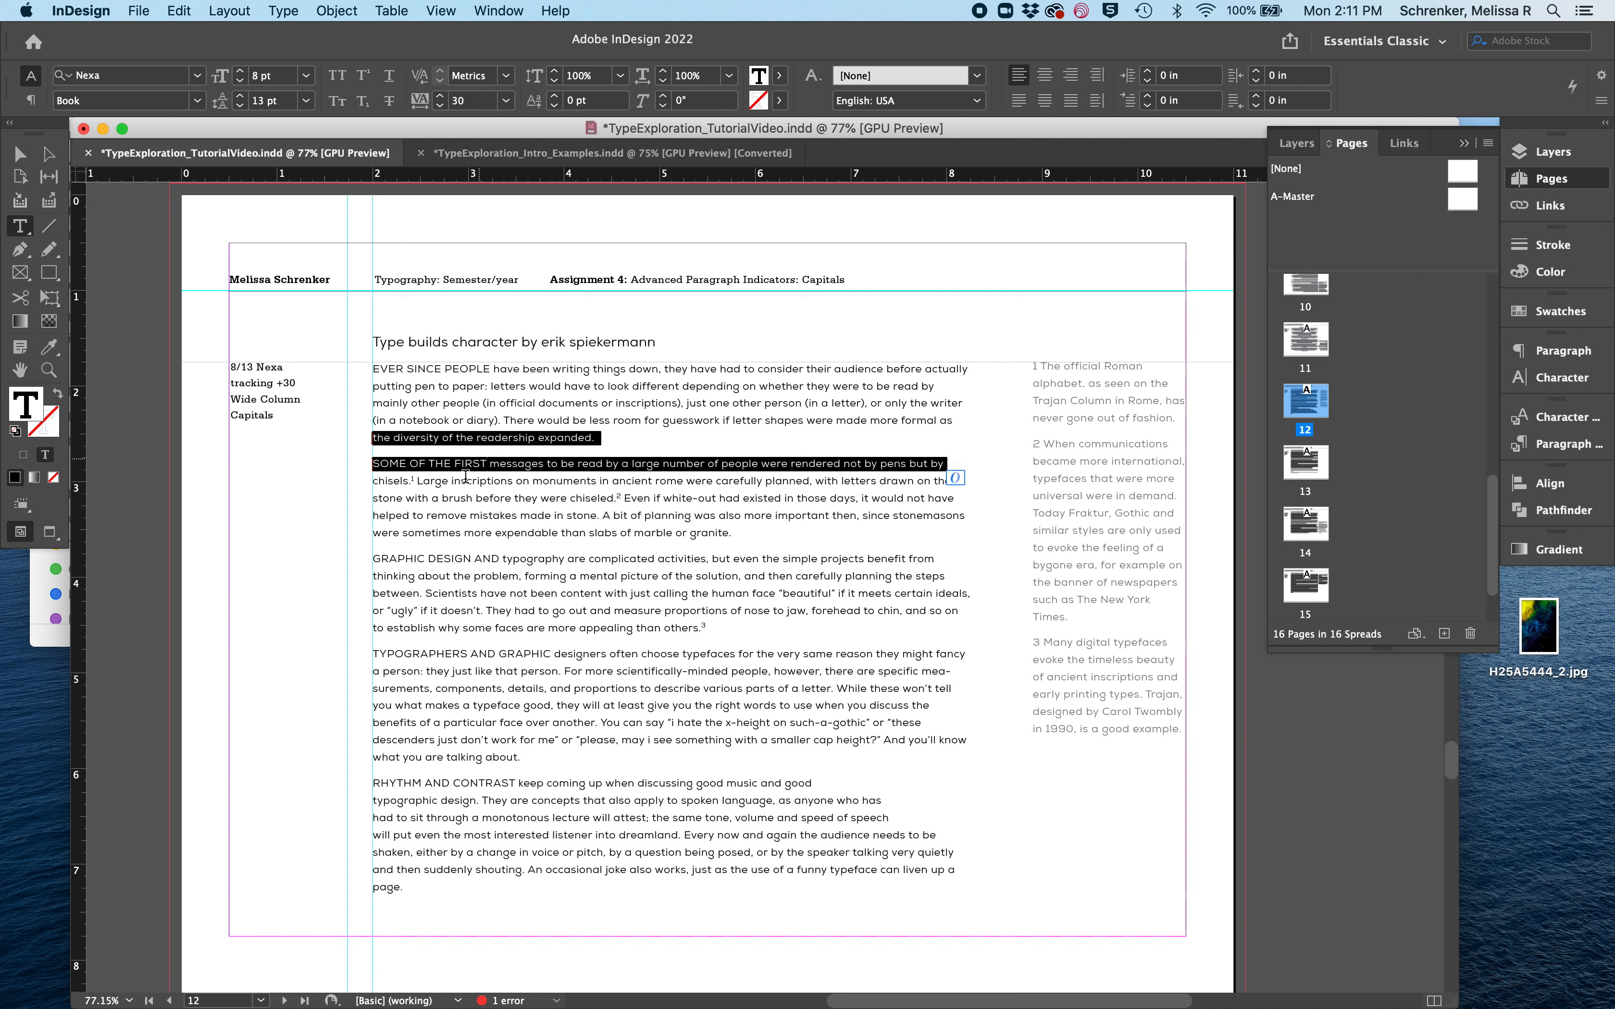
{"action": "left_click", "coordinate": [466, 498]}
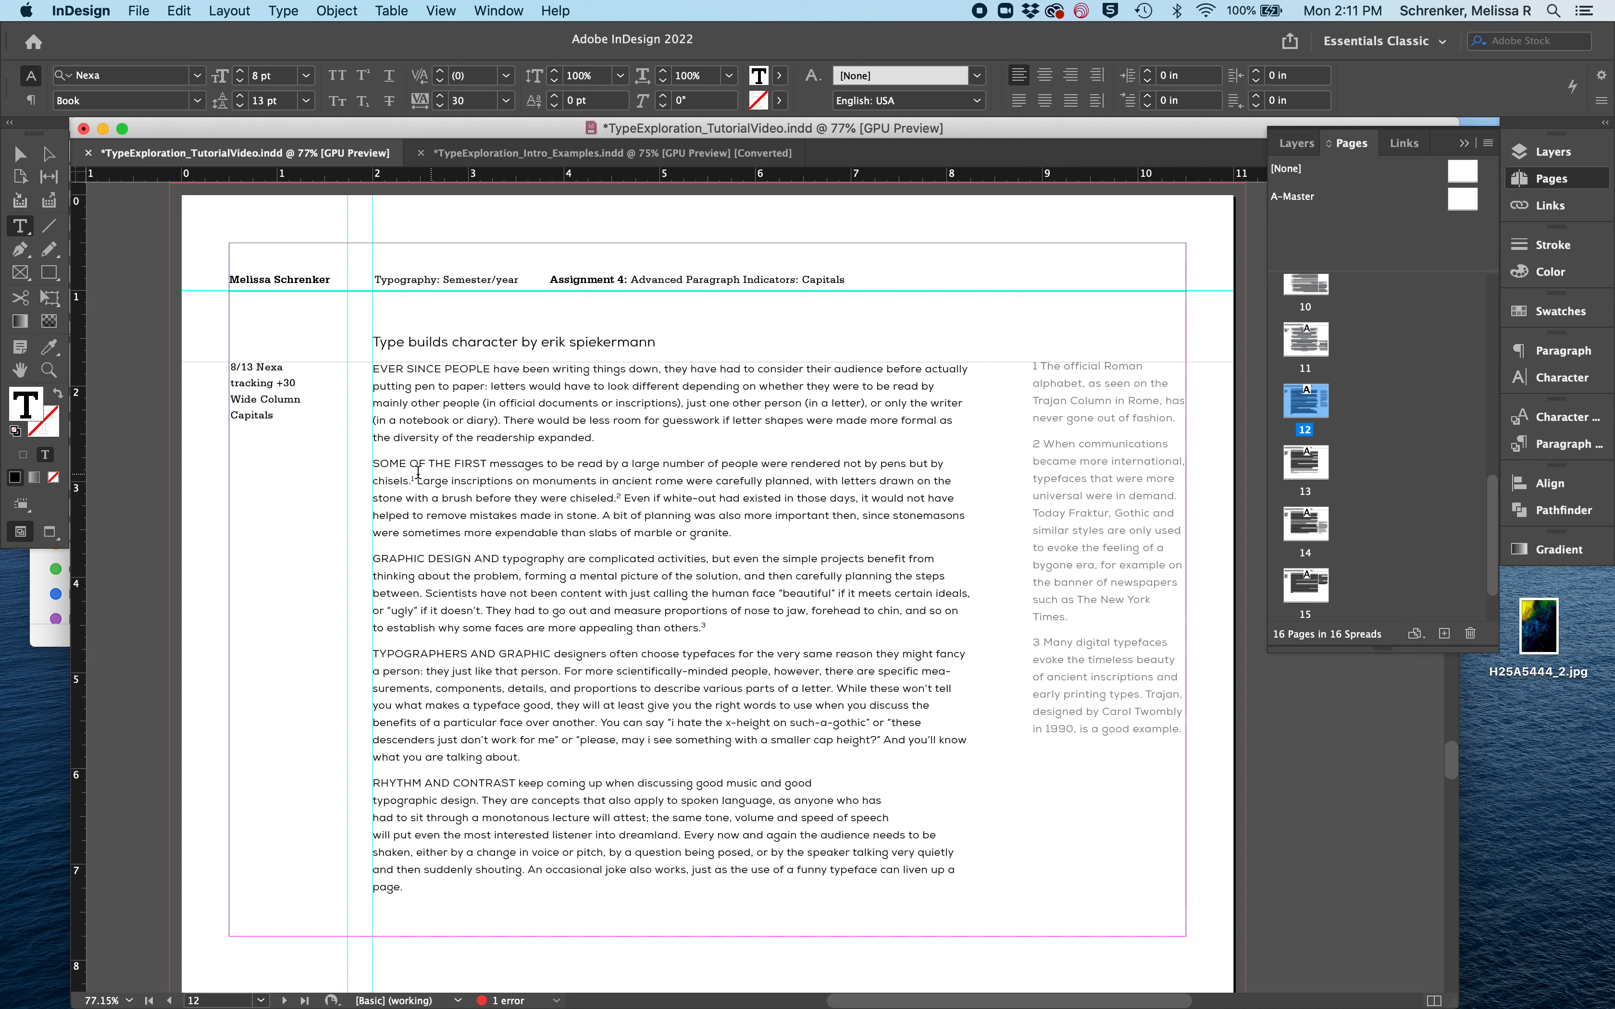
{"action": "left_click_drag", "start_coordinate": [371, 464], "coordinate": [488, 462]}
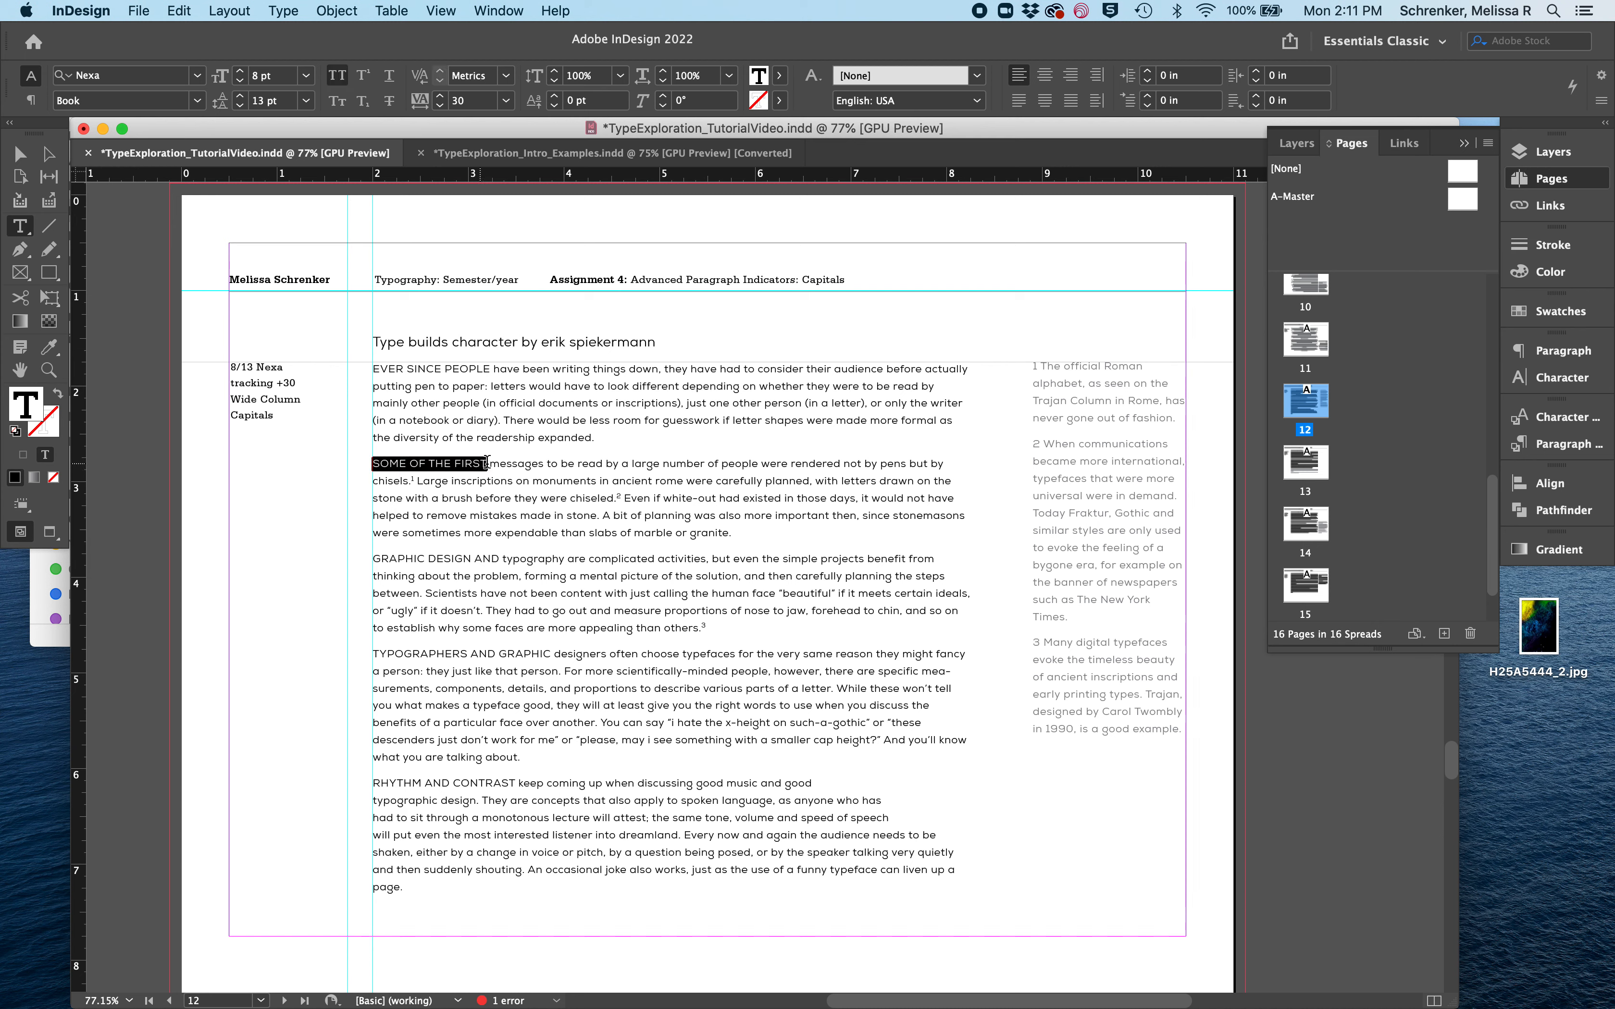
{"action": "left_click", "coordinate": [499, 516]}
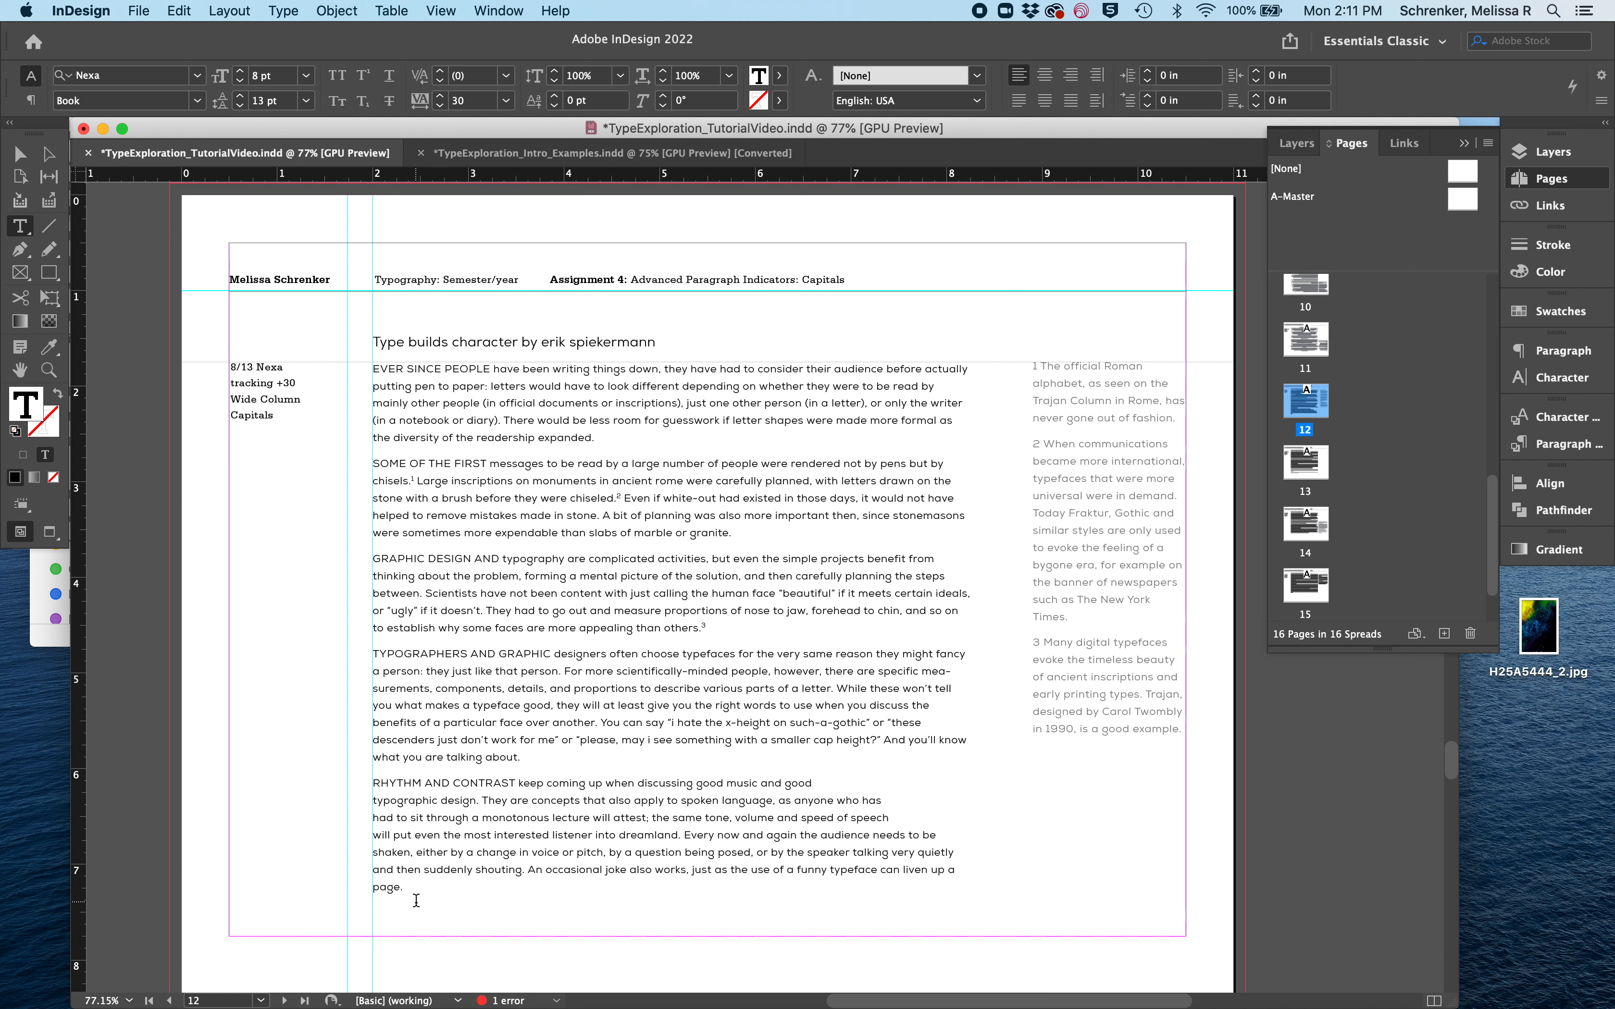
- Remove the line breaks before "typographic", "had" and "will" in the last paragraph so its text flows continuously
{"action": "left_click", "coordinate": [371, 800]}
{"action": "key", "text": "BackSpace"}
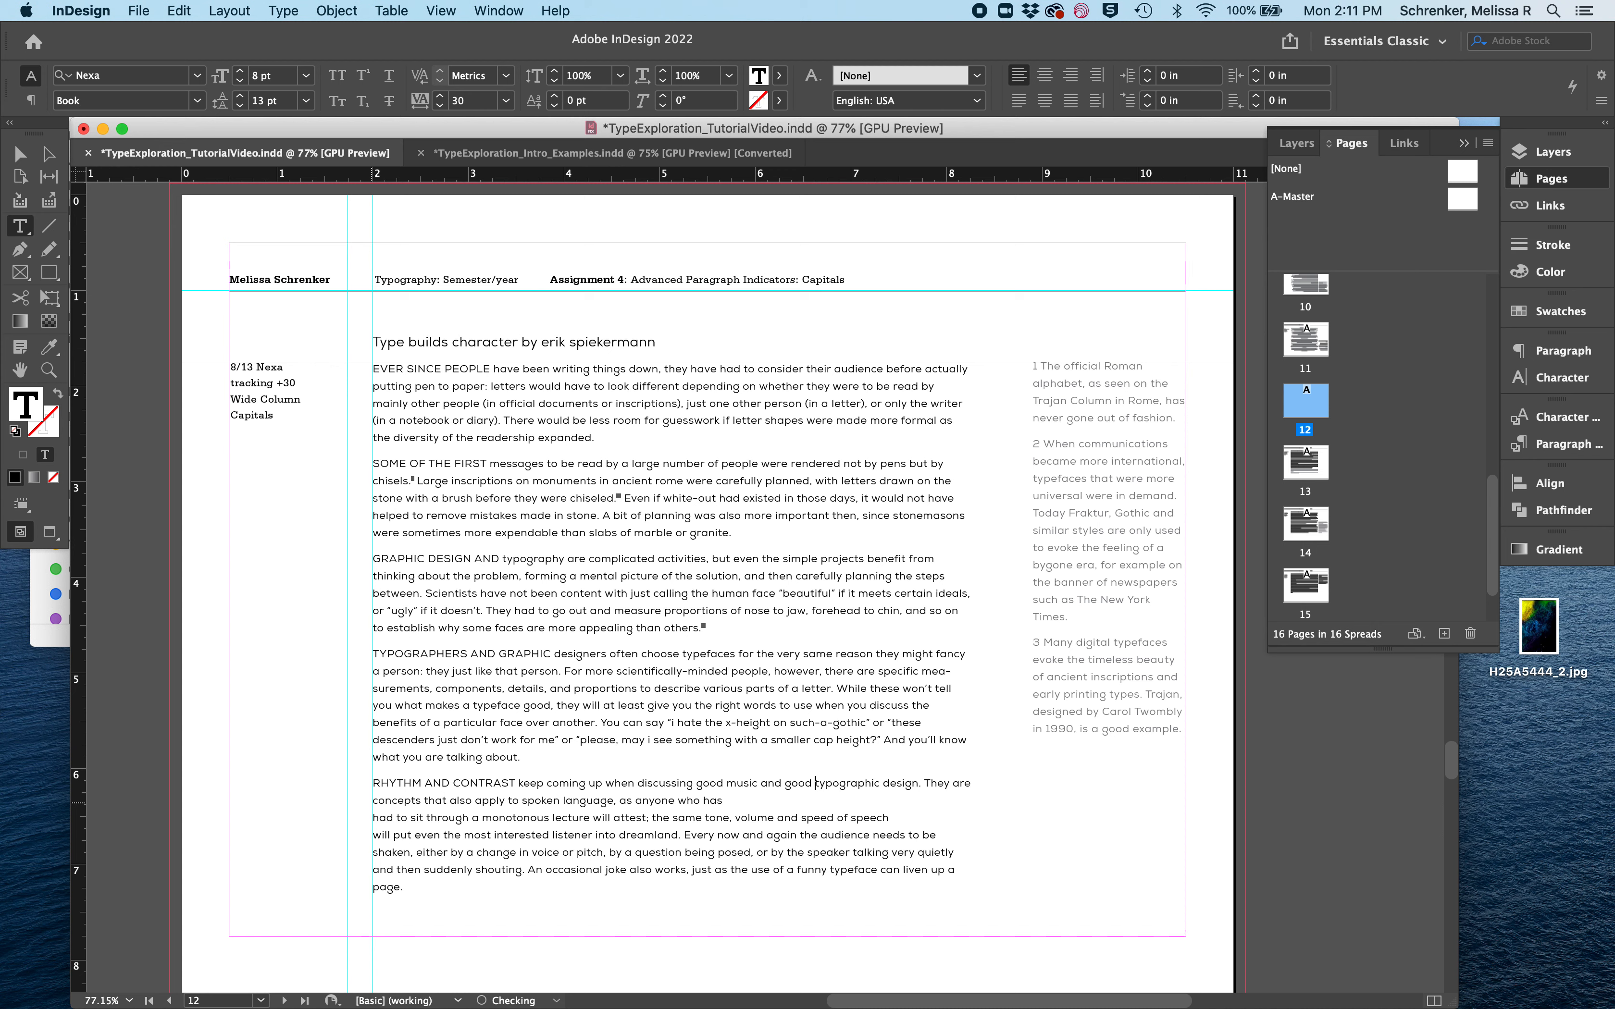
{"action": "left_click", "coordinate": [373, 815]}
{"action": "key", "text": "BackSpace"}
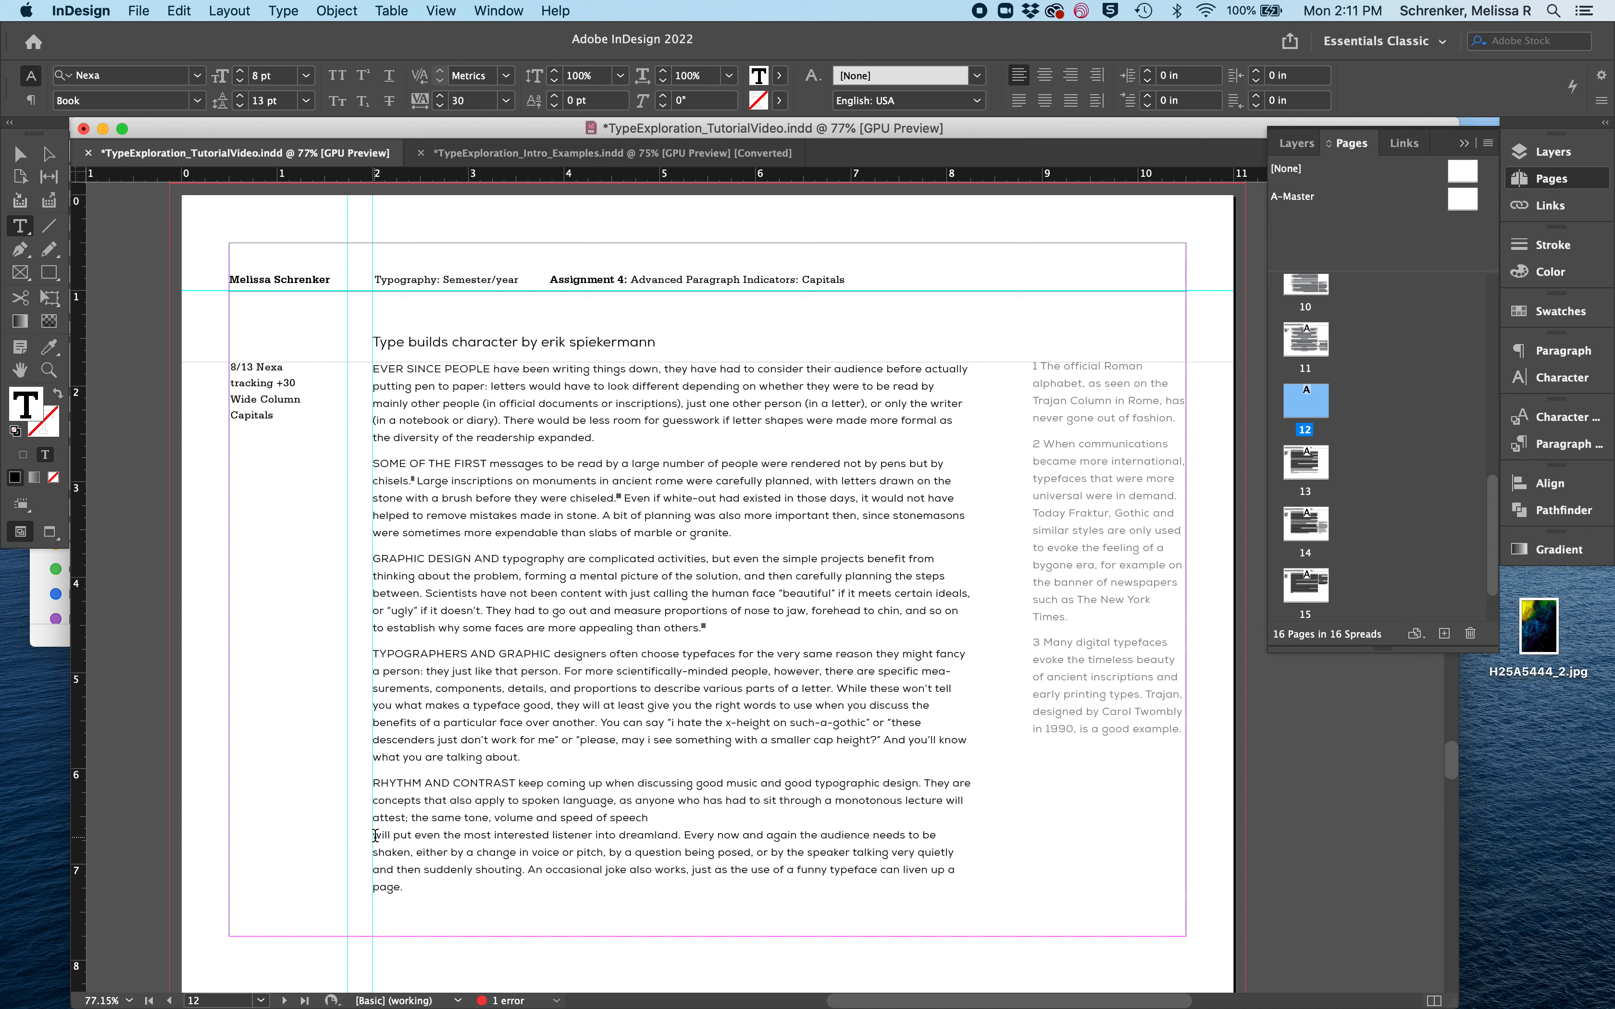
{"action": "left_click", "coordinate": [374, 835]}
{"action": "key", "text": "BackSpace"}
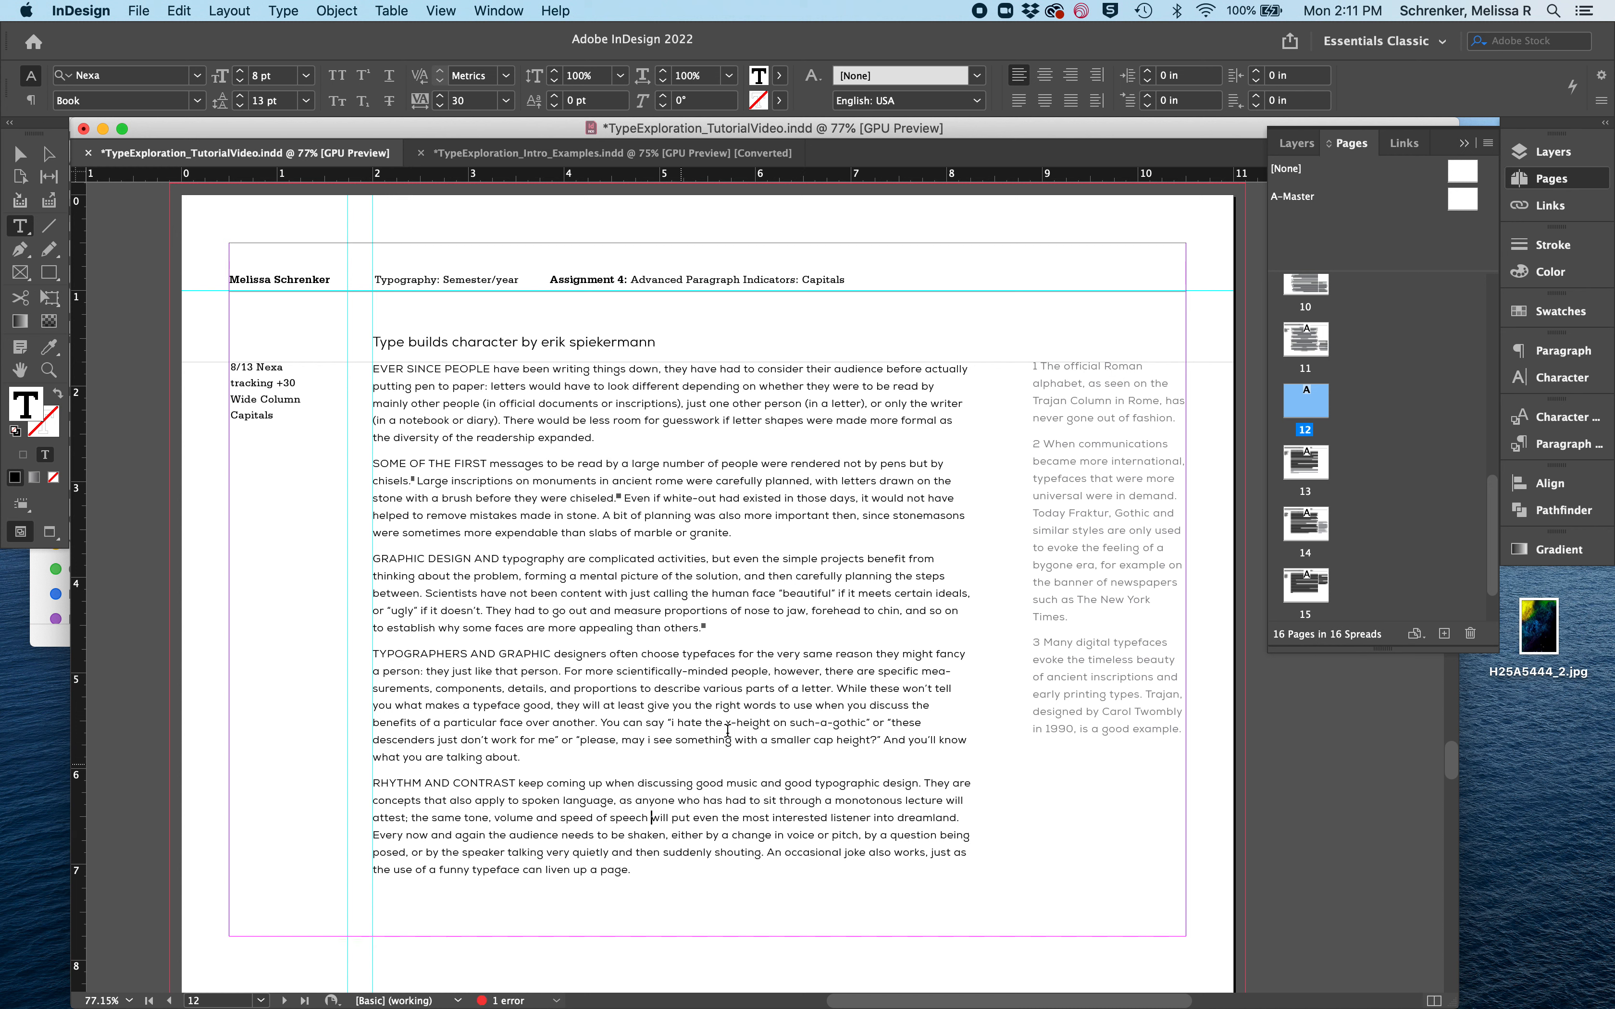
- Show hidden characters to inspect the line endings of the body text for stray breaks
{"action": "left_click", "coordinate": [372, 723]}
{"action": "key", "text": "BackSpace"}
{"action": "left_click", "coordinate": [373, 738]}
{"action": "left_click", "coordinate": [283, 10]}
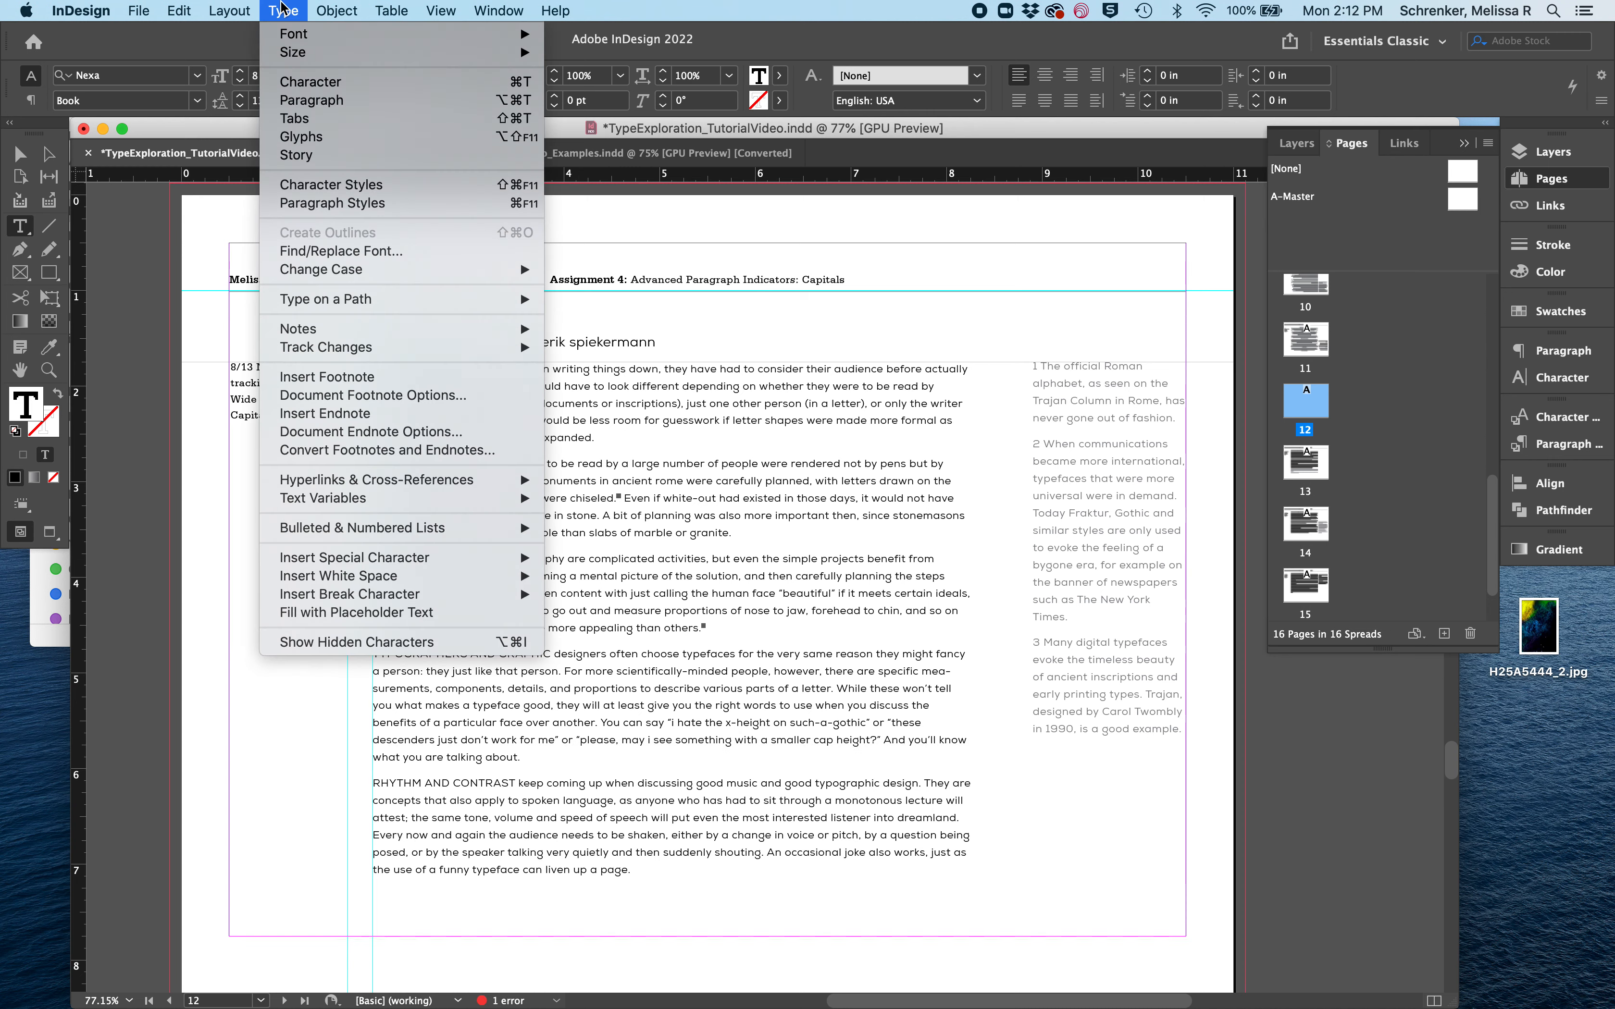
{"action": "mouse_move", "coordinate": [337, 11]}
{"action": "left_click", "coordinate": [355, 642]}
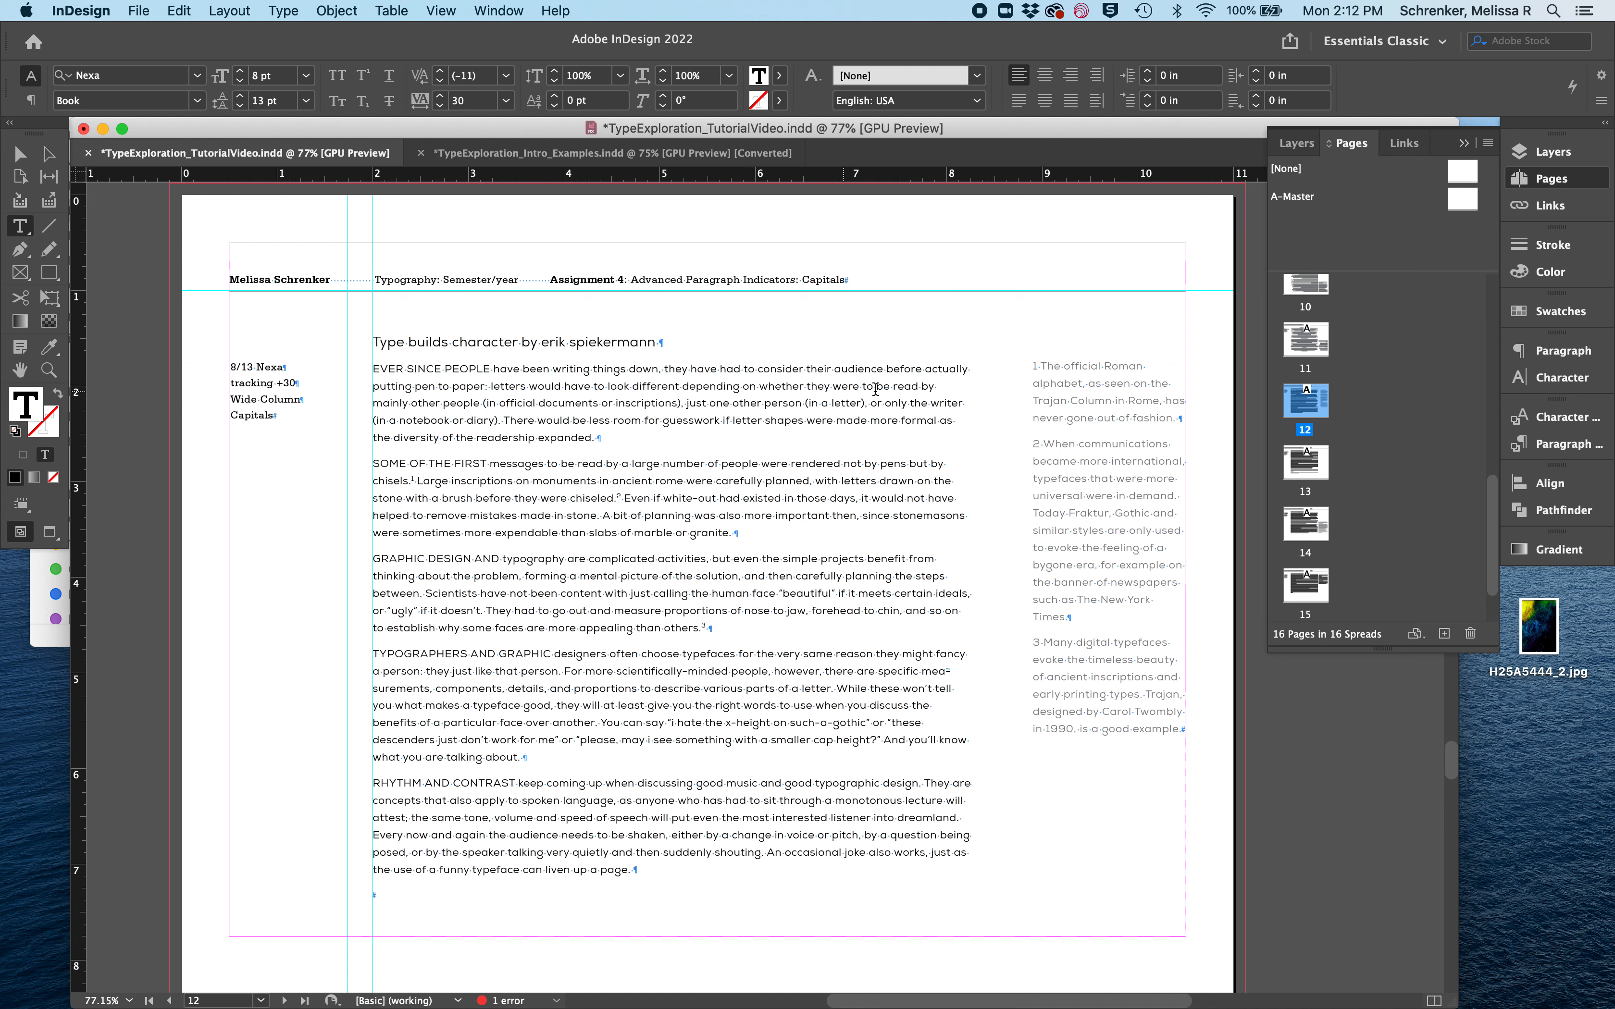
- Try a forced line break before "fancy" in the fourth paragraph, remove it and hide the hidden characters again
{"action": "left_click", "coordinate": [954, 673]}
{"action": "left_click", "coordinate": [936, 652]}
{"action": "key", "text": "shift+Return"}
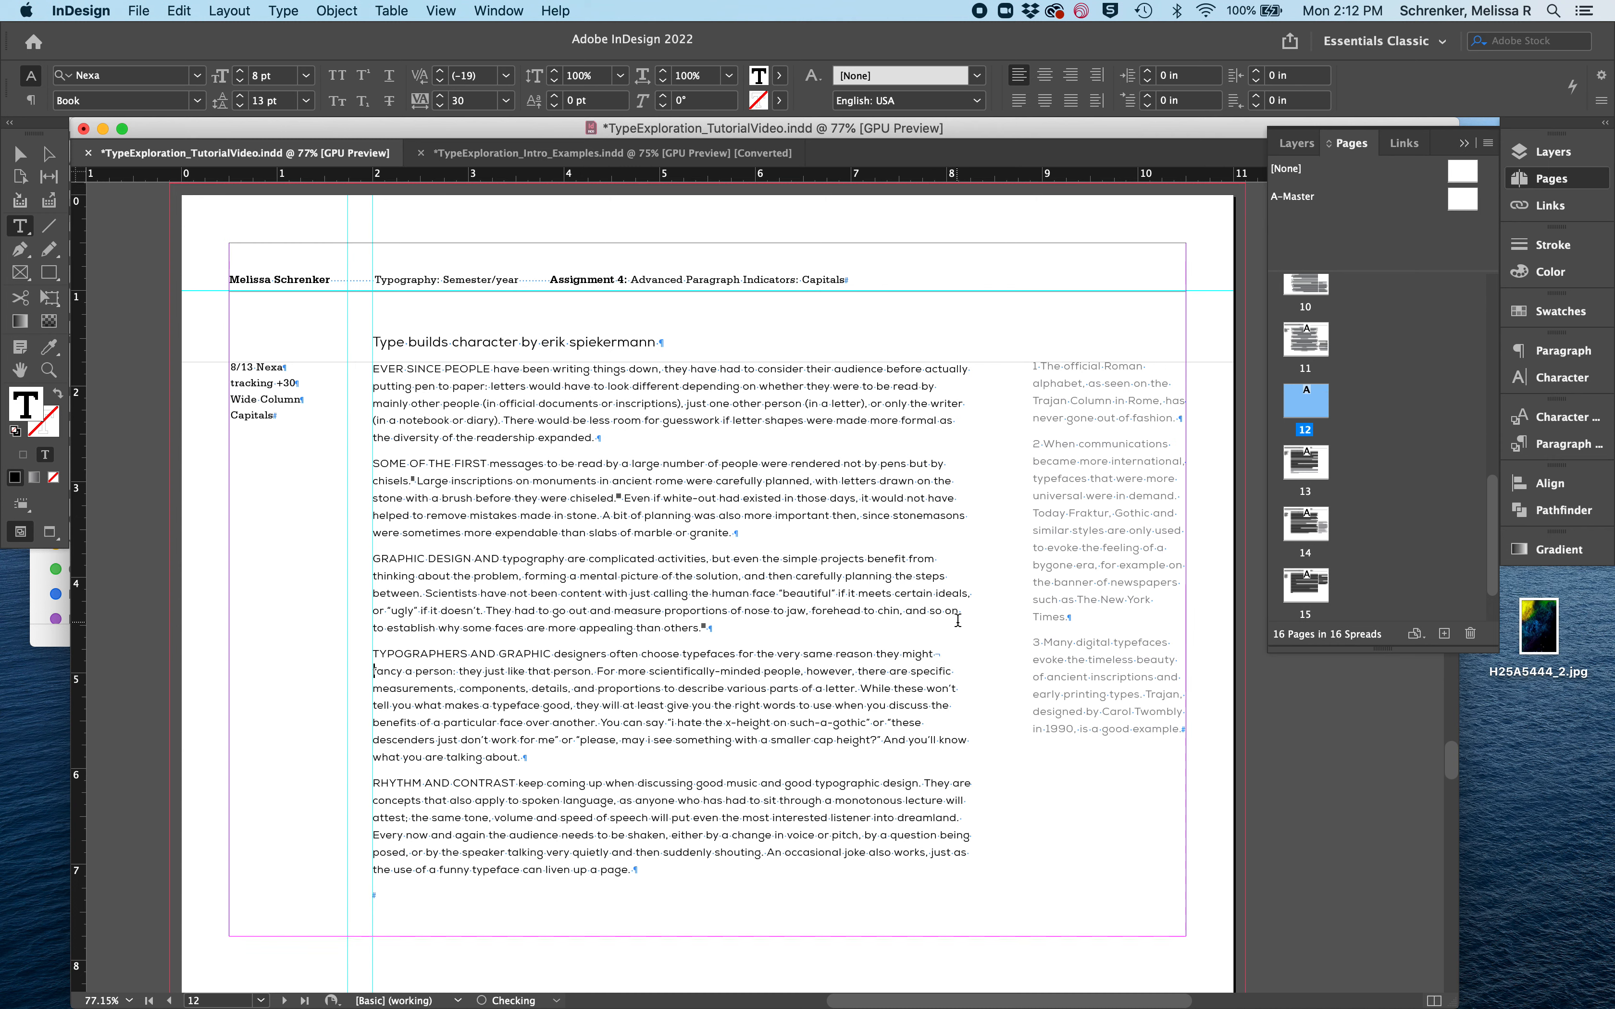
{"action": "key", "text": "BackSpace"}
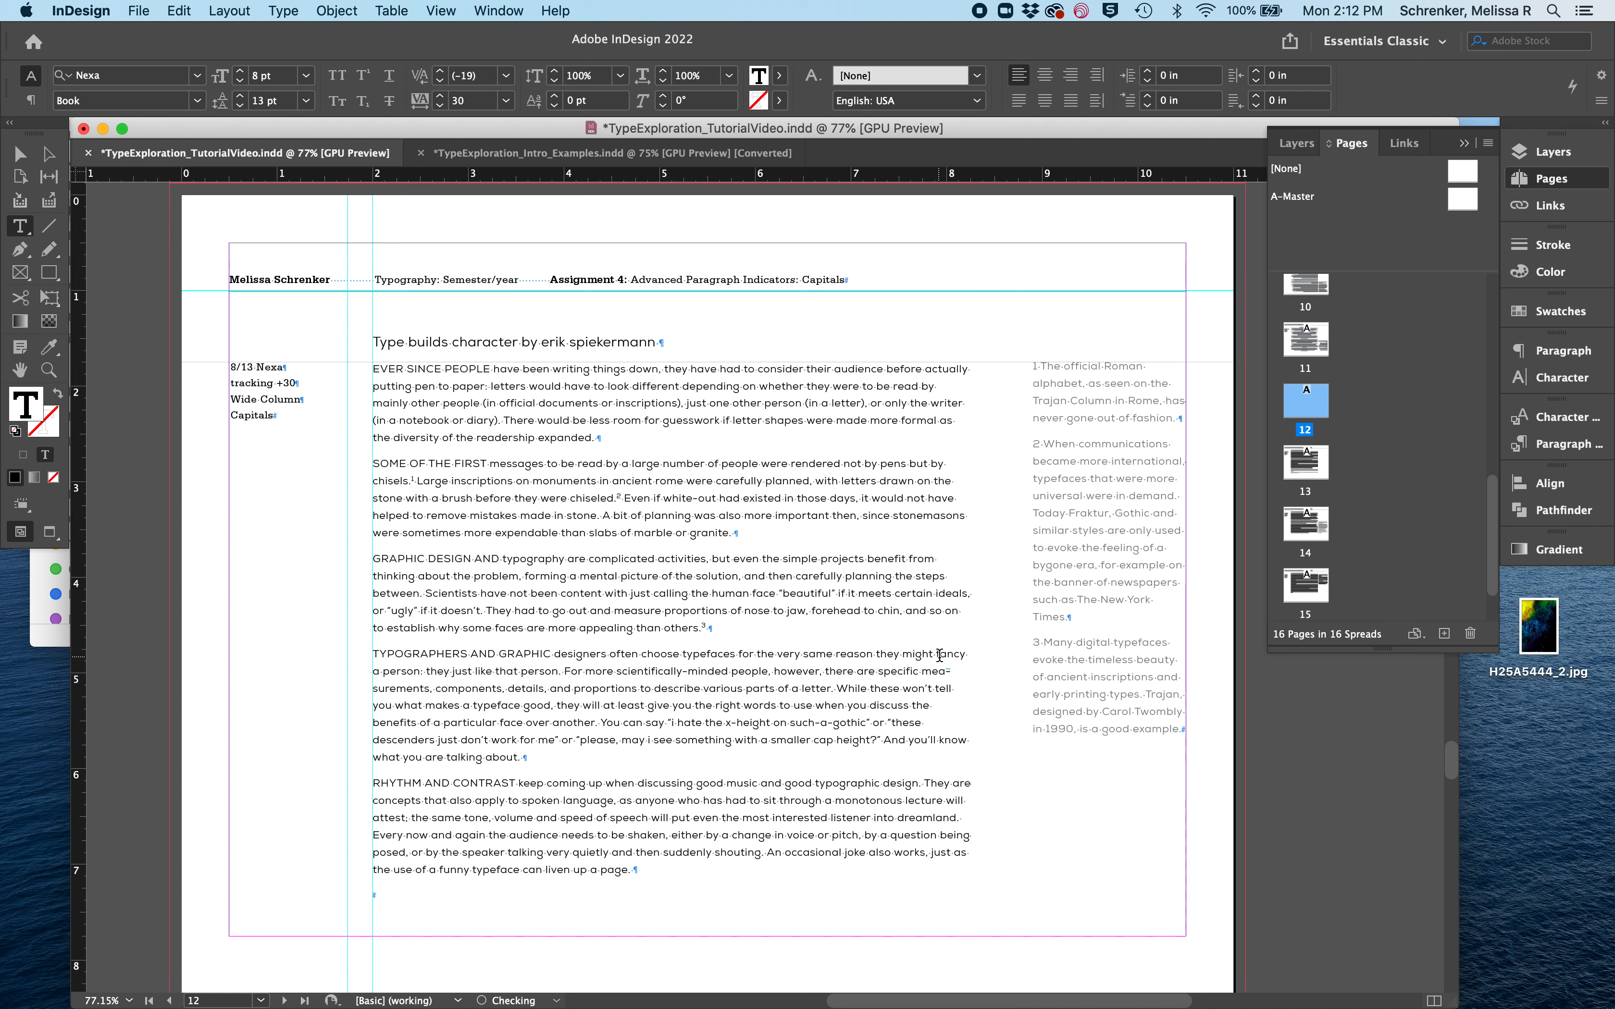
{"action": "left_click", "coordinate": [280, 10]}
{"action": "left_click", "coordinate": [403, 642]}
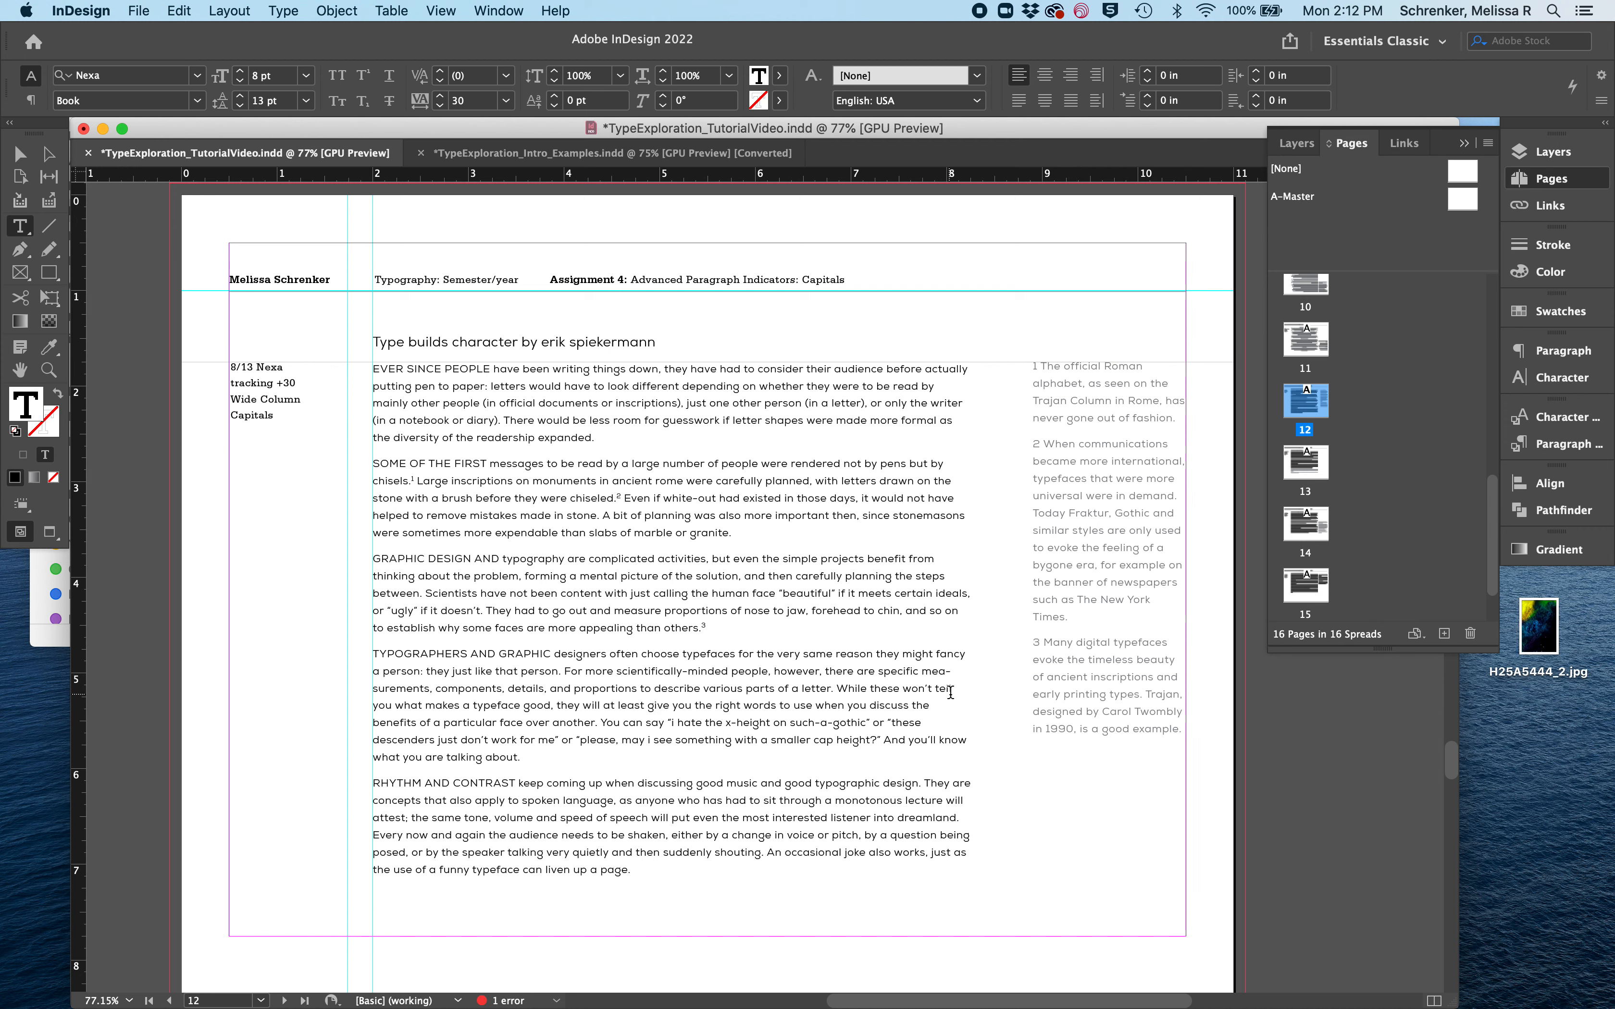
- Examine the rag of the line endings in the second, third and fourth paragraphs
{"action": "left_click_drag", "start_coordinate": [881, 689], "coordinate": [965, 728]}
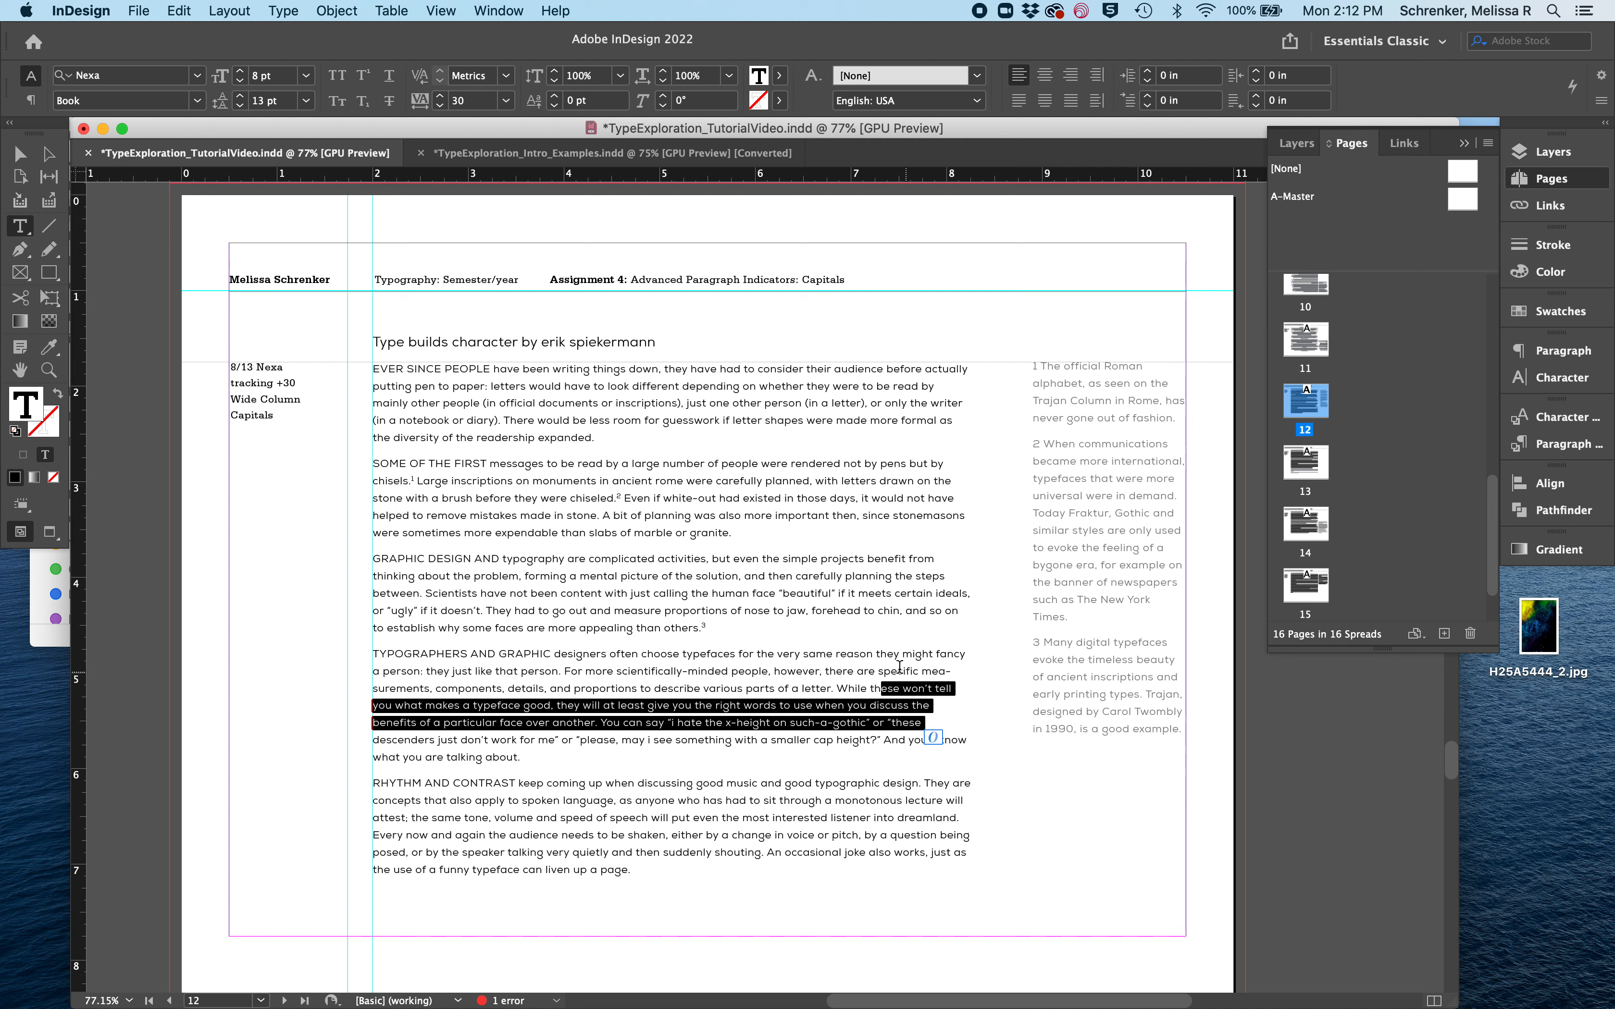
{"action": "left_click_drag", "start_coordinate": [899, 669], "coordinate": [957, 725]}
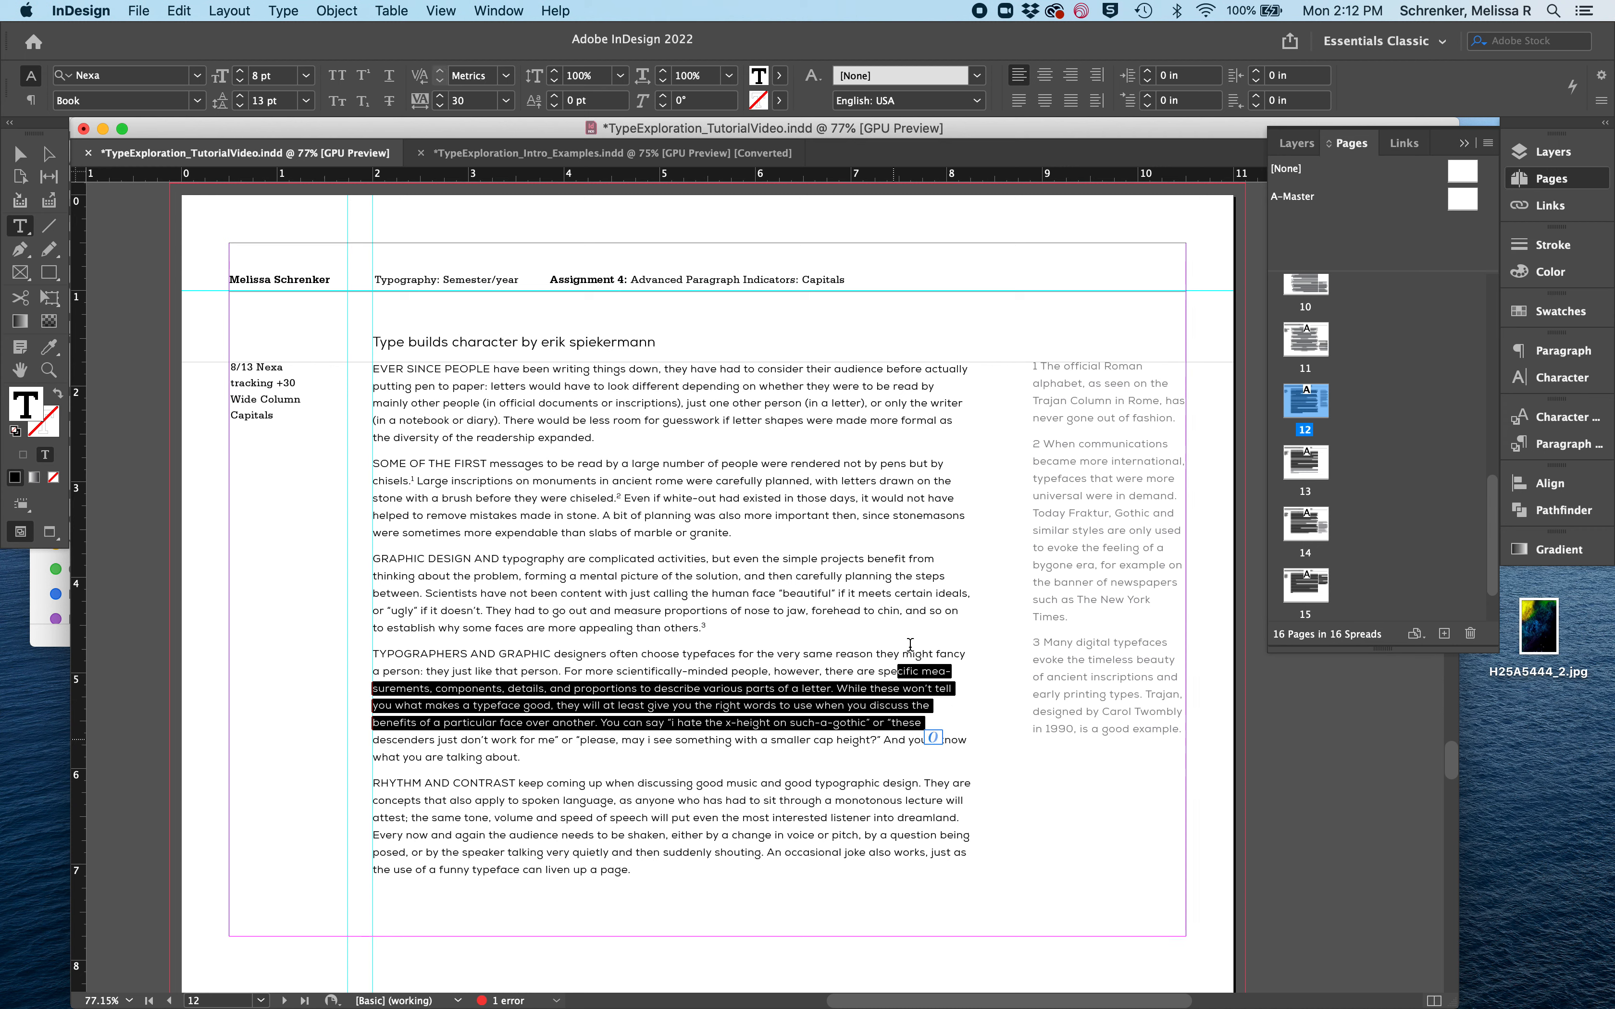
{"action": "left_click_drag", "start_coordinate": [858, 556], "coordinate": [961, 579]}
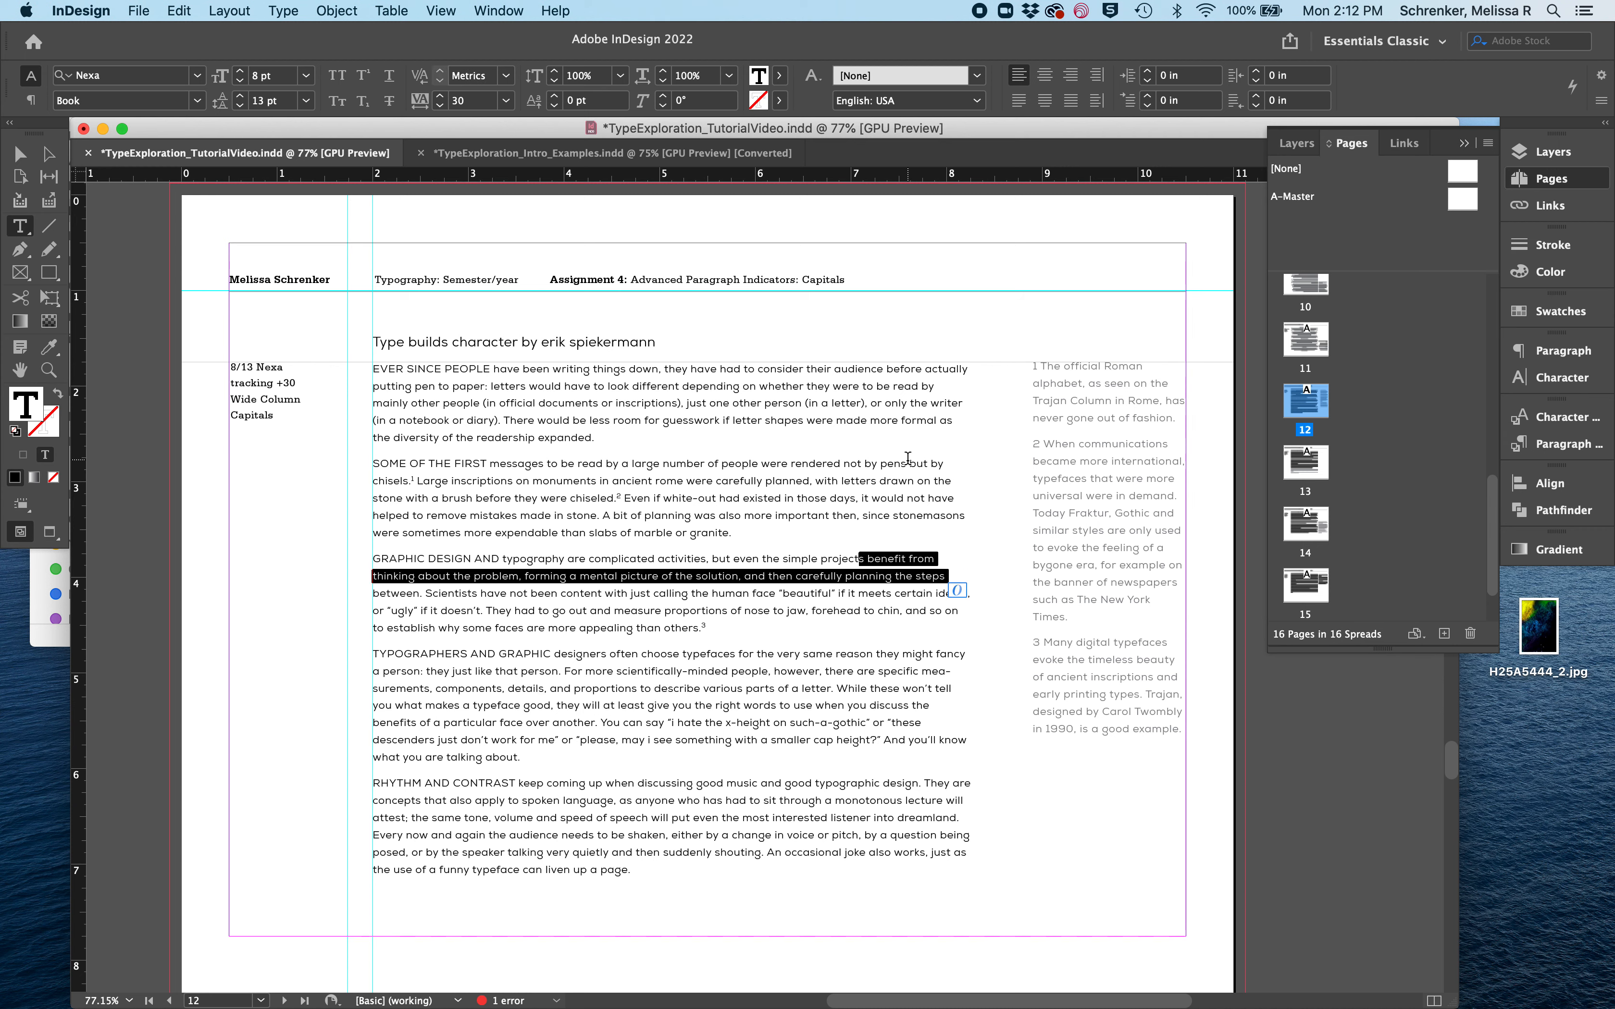
{"action": "mouse_move", "coordinate": [906, 464]}
{"action": "left_mouse_down"}
{"action": "mouse_move", "coordinate": [965, 484]}
{"action": "mouse_move", "coordinate": [966, 501]}
{"action": "left_mouse_up"}
{"action": "left_click", "coordinate": [935, 771]}
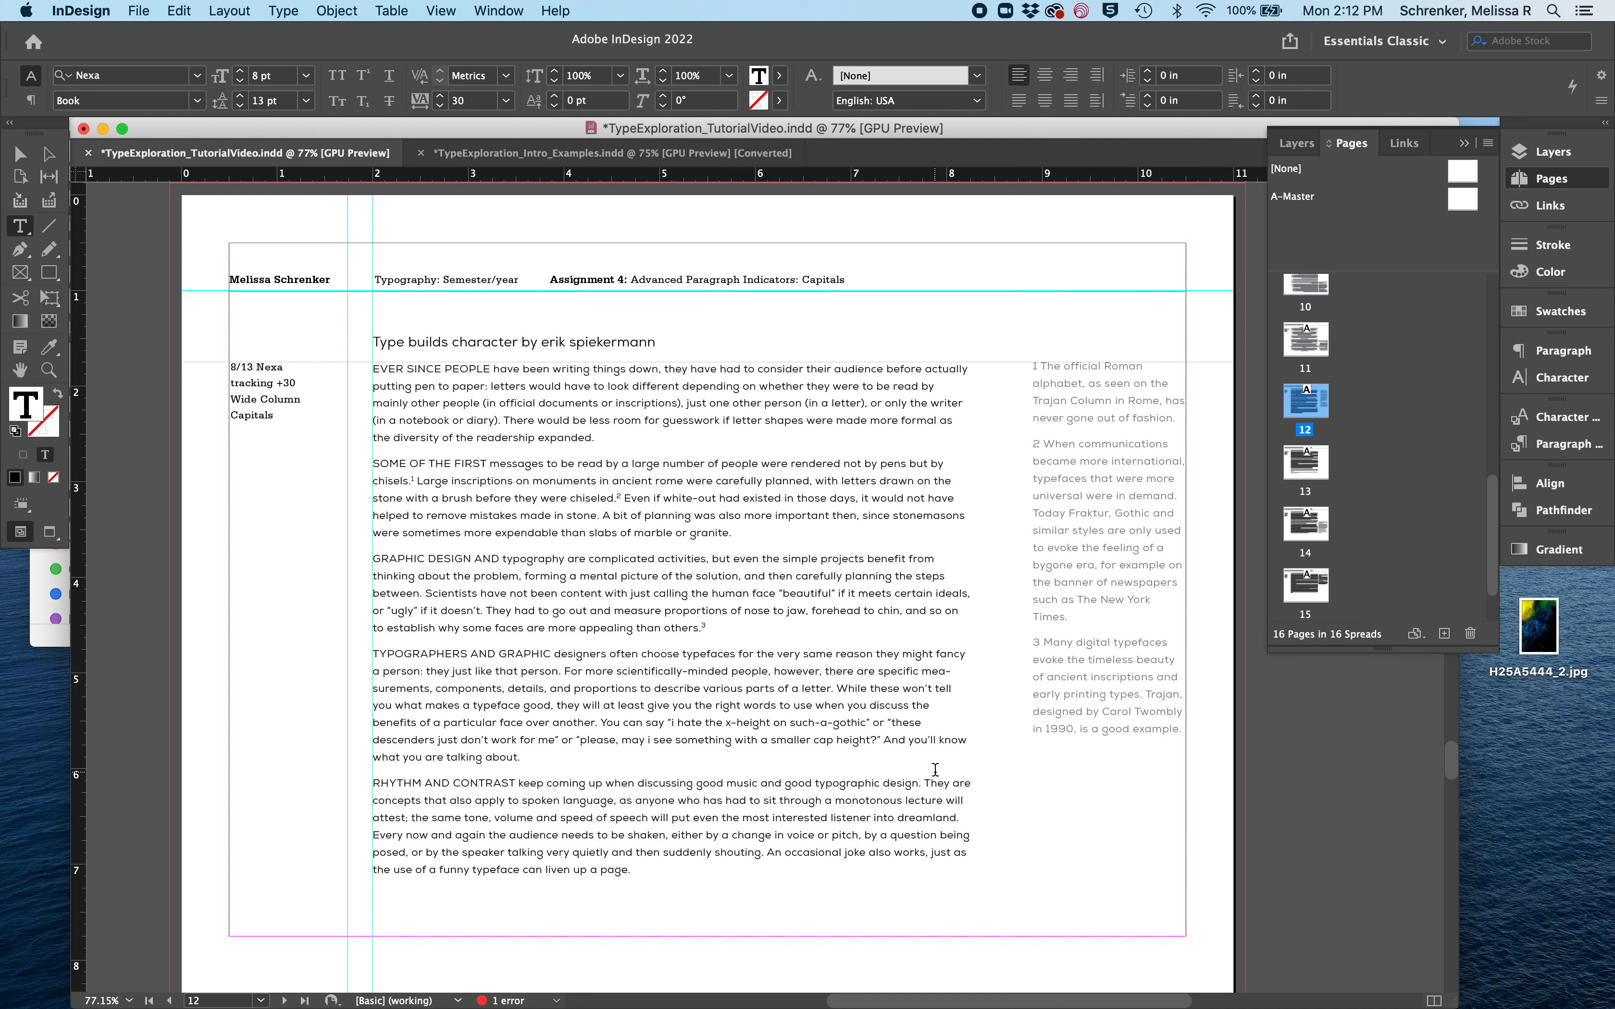
- Set the tracking of the heading and all the body text on the Capitals page to 40
{"action": "key", "text": "super+a"}
{"action": "left_click", "coordinate": [536, 610]}
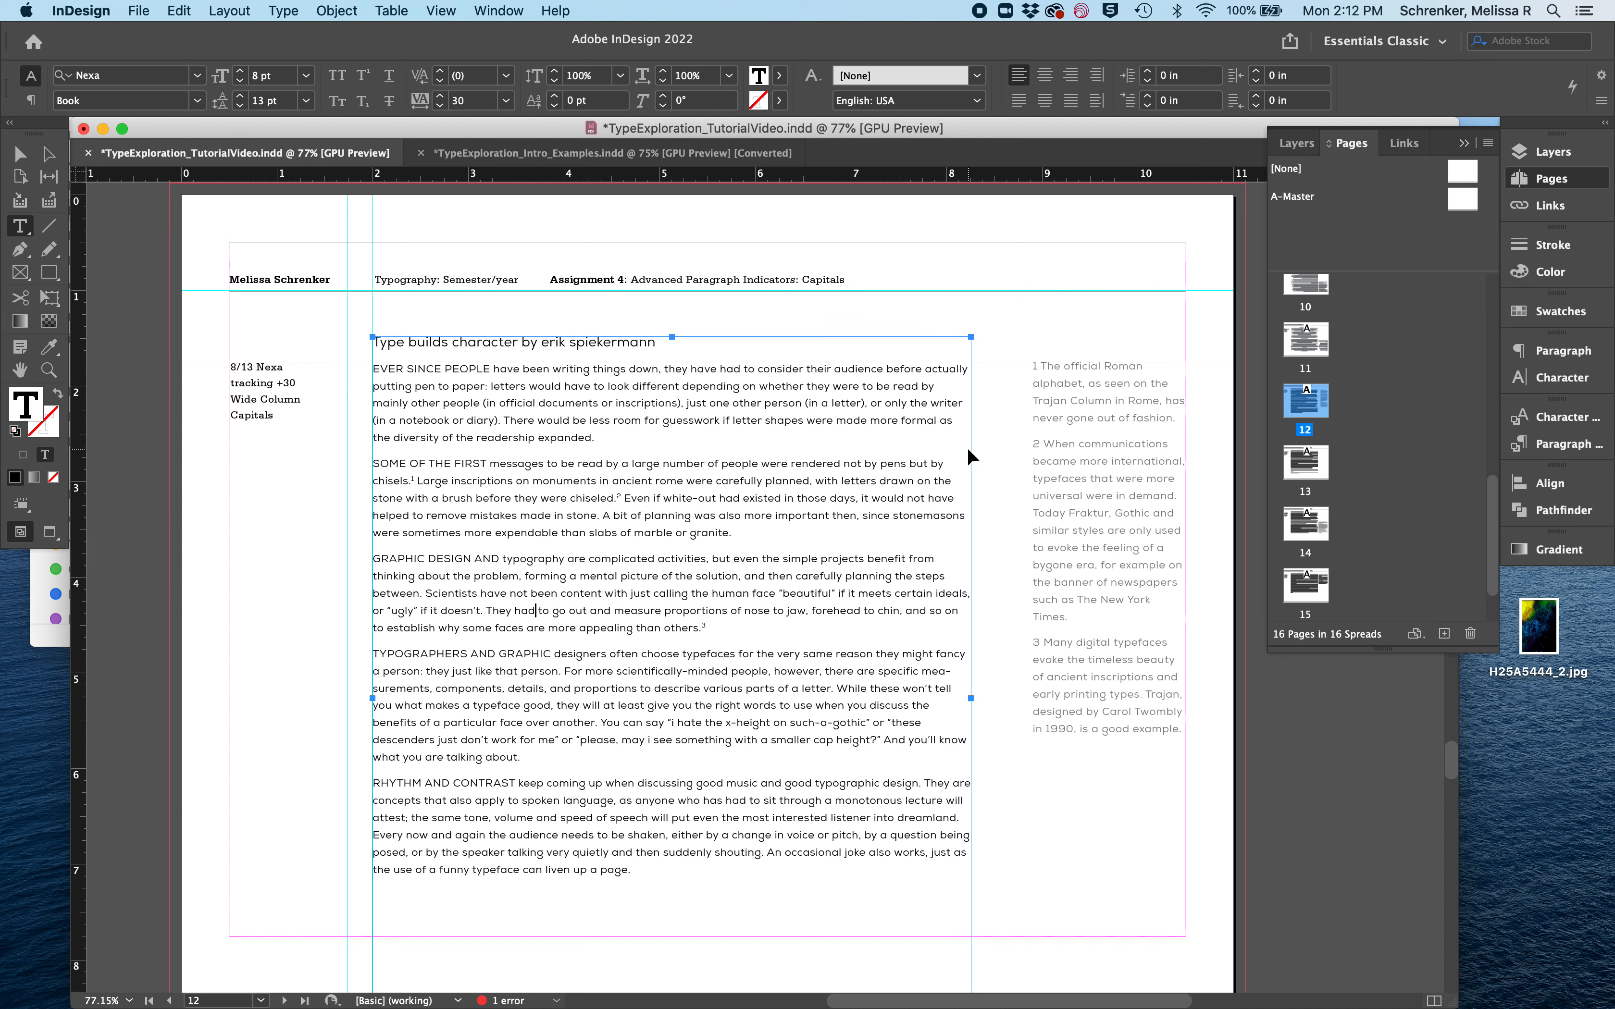
{"action": "key", "text": "super+a"}
{"action": "left_click", "coordinate": [442, 104]}
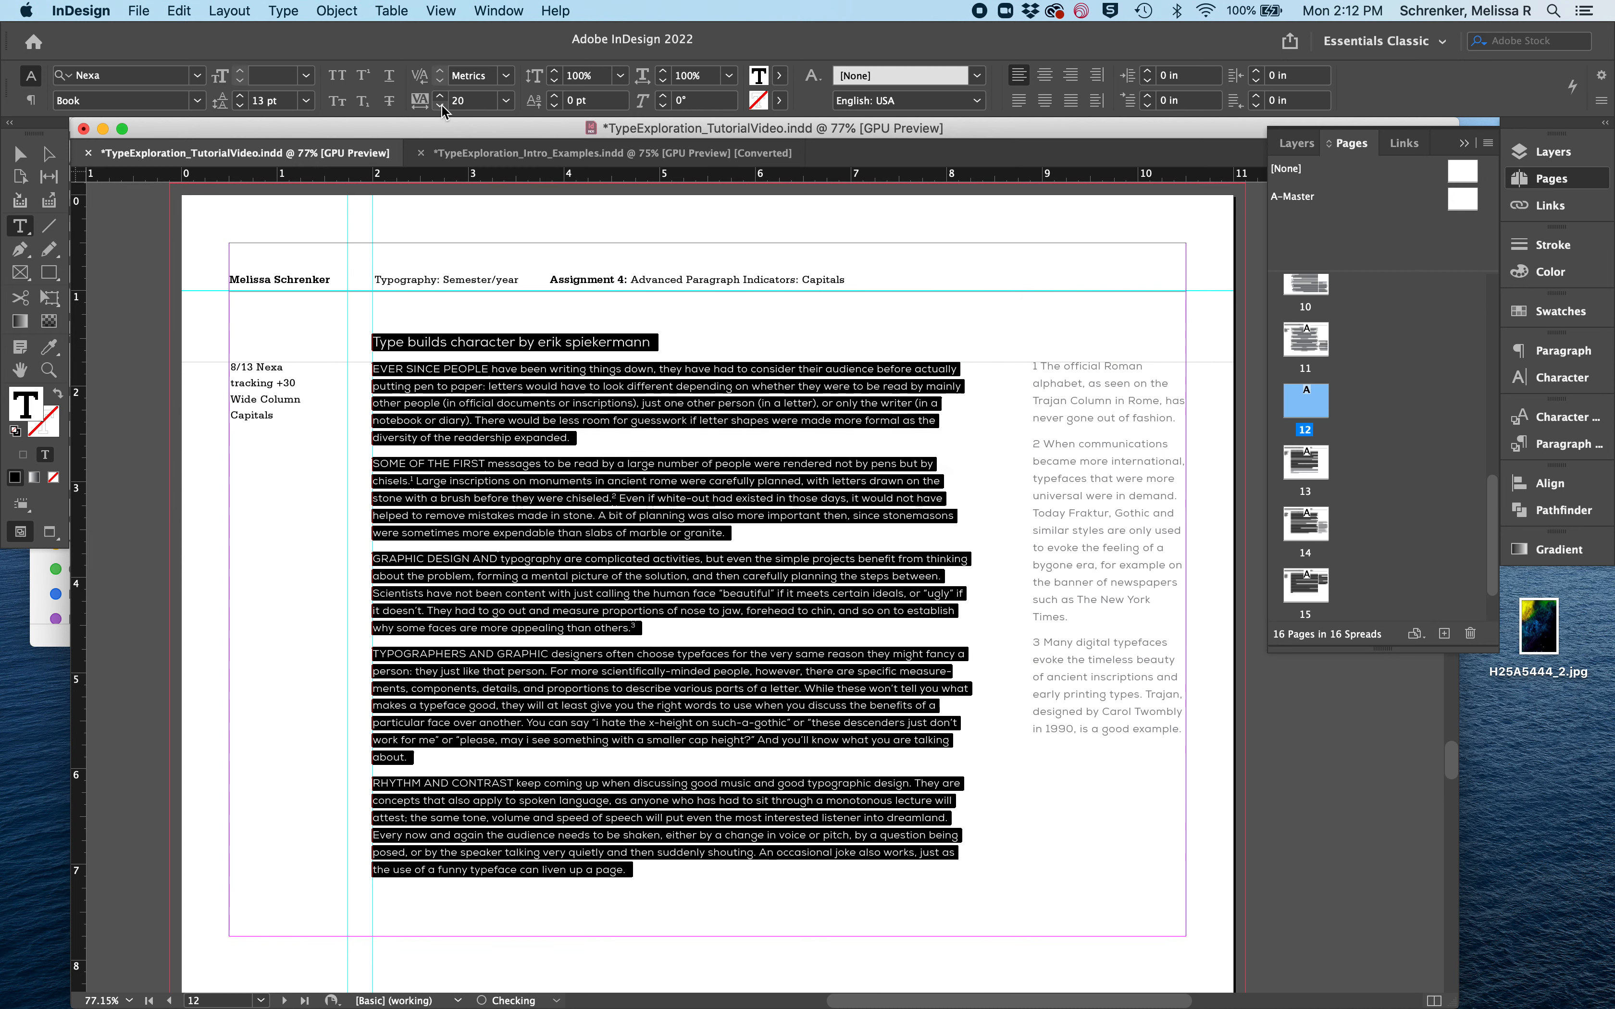
{"action": "left_click", "coordinate": [441, 94]}
{"action": "left_click", "coordinate": [441, 92]}
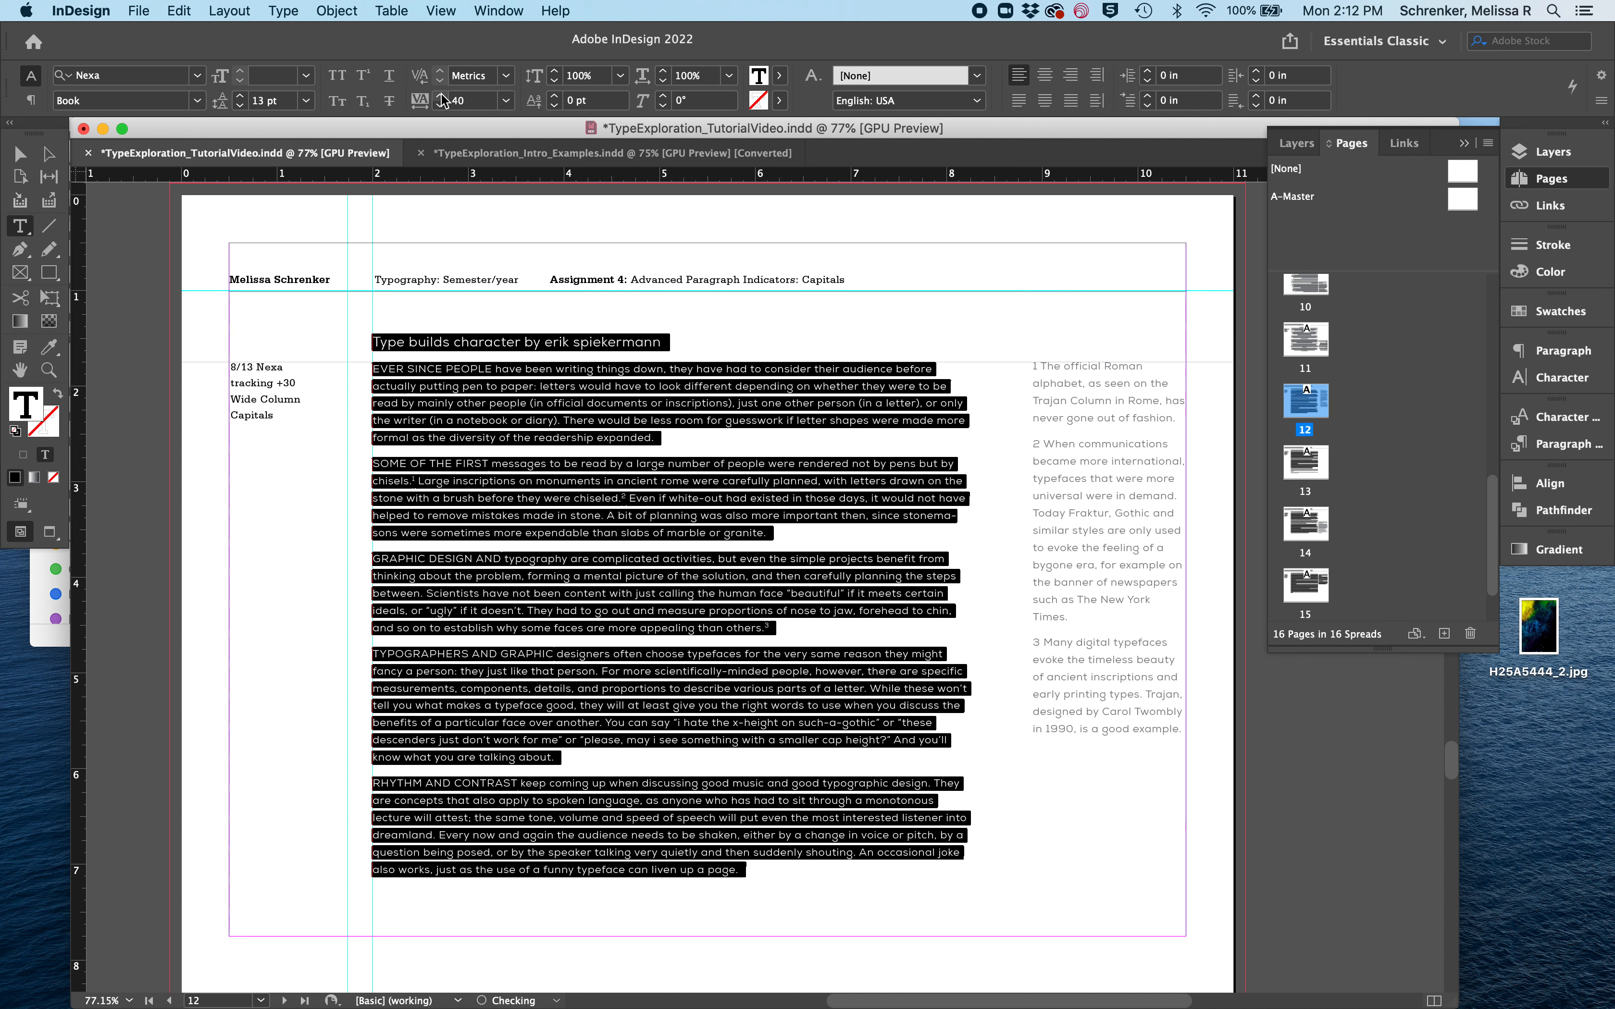
{"action": "left_click", "coordinate": [561, 592]}
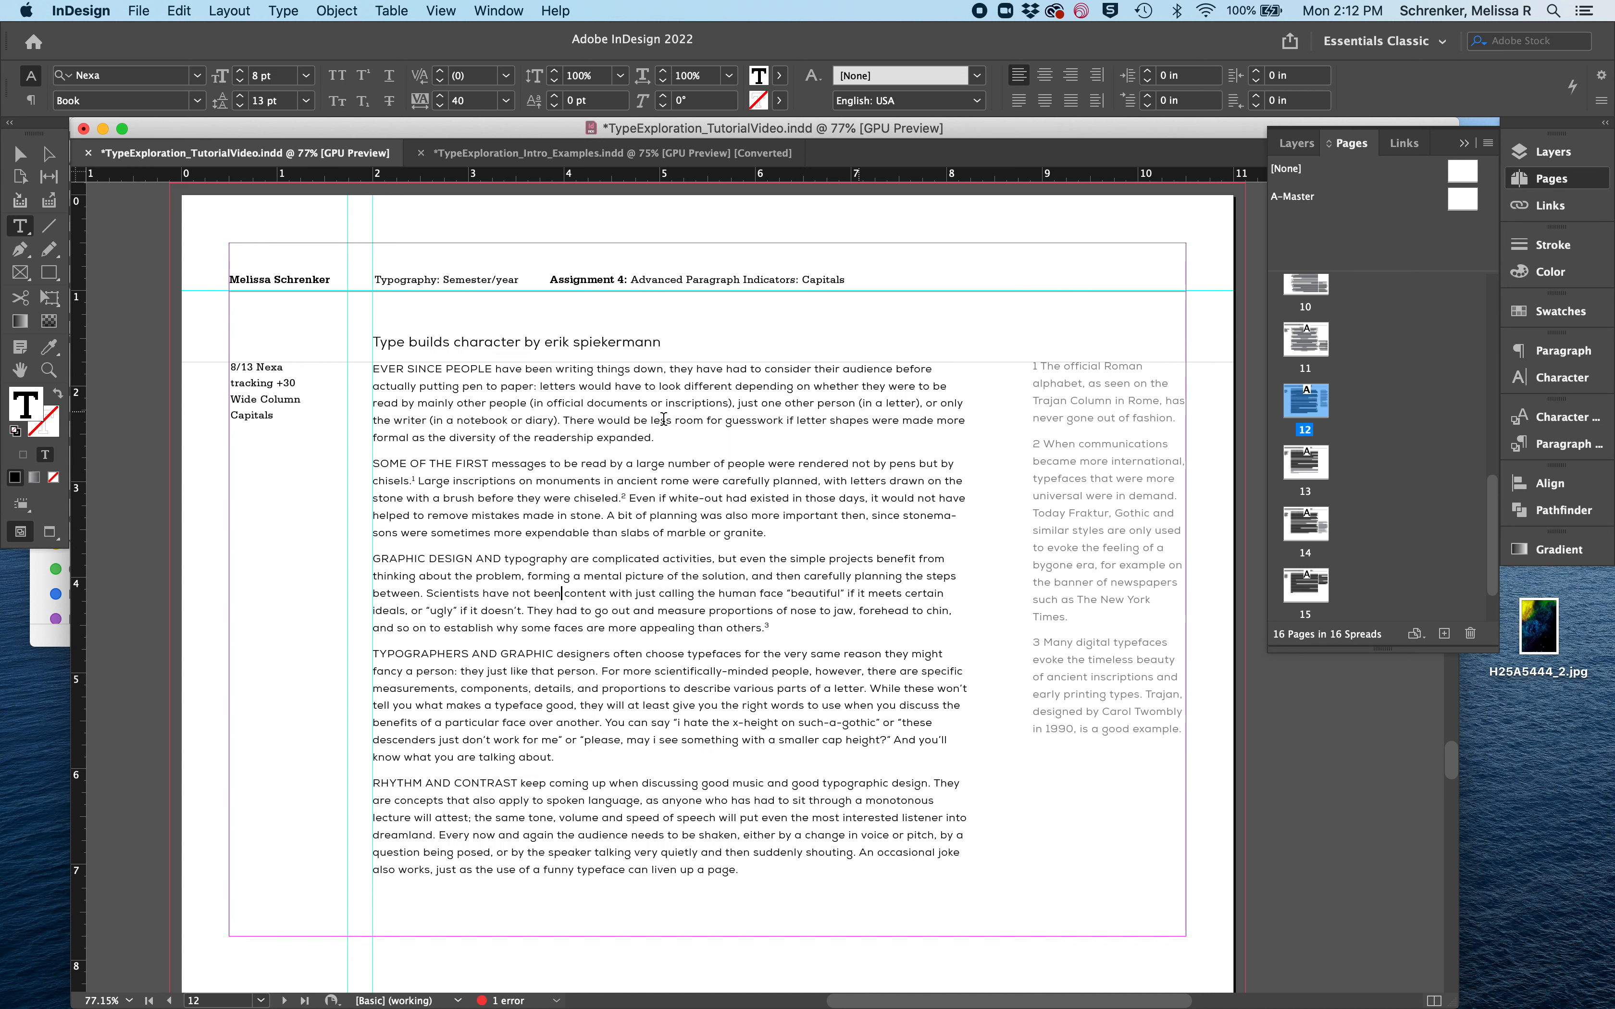
- Update the specification note beside the Capitals text to read "tracking +40"
{"action": "left_click", "coordinate": [289, 381]}
{"action": "key", "text": "BackSpace"}
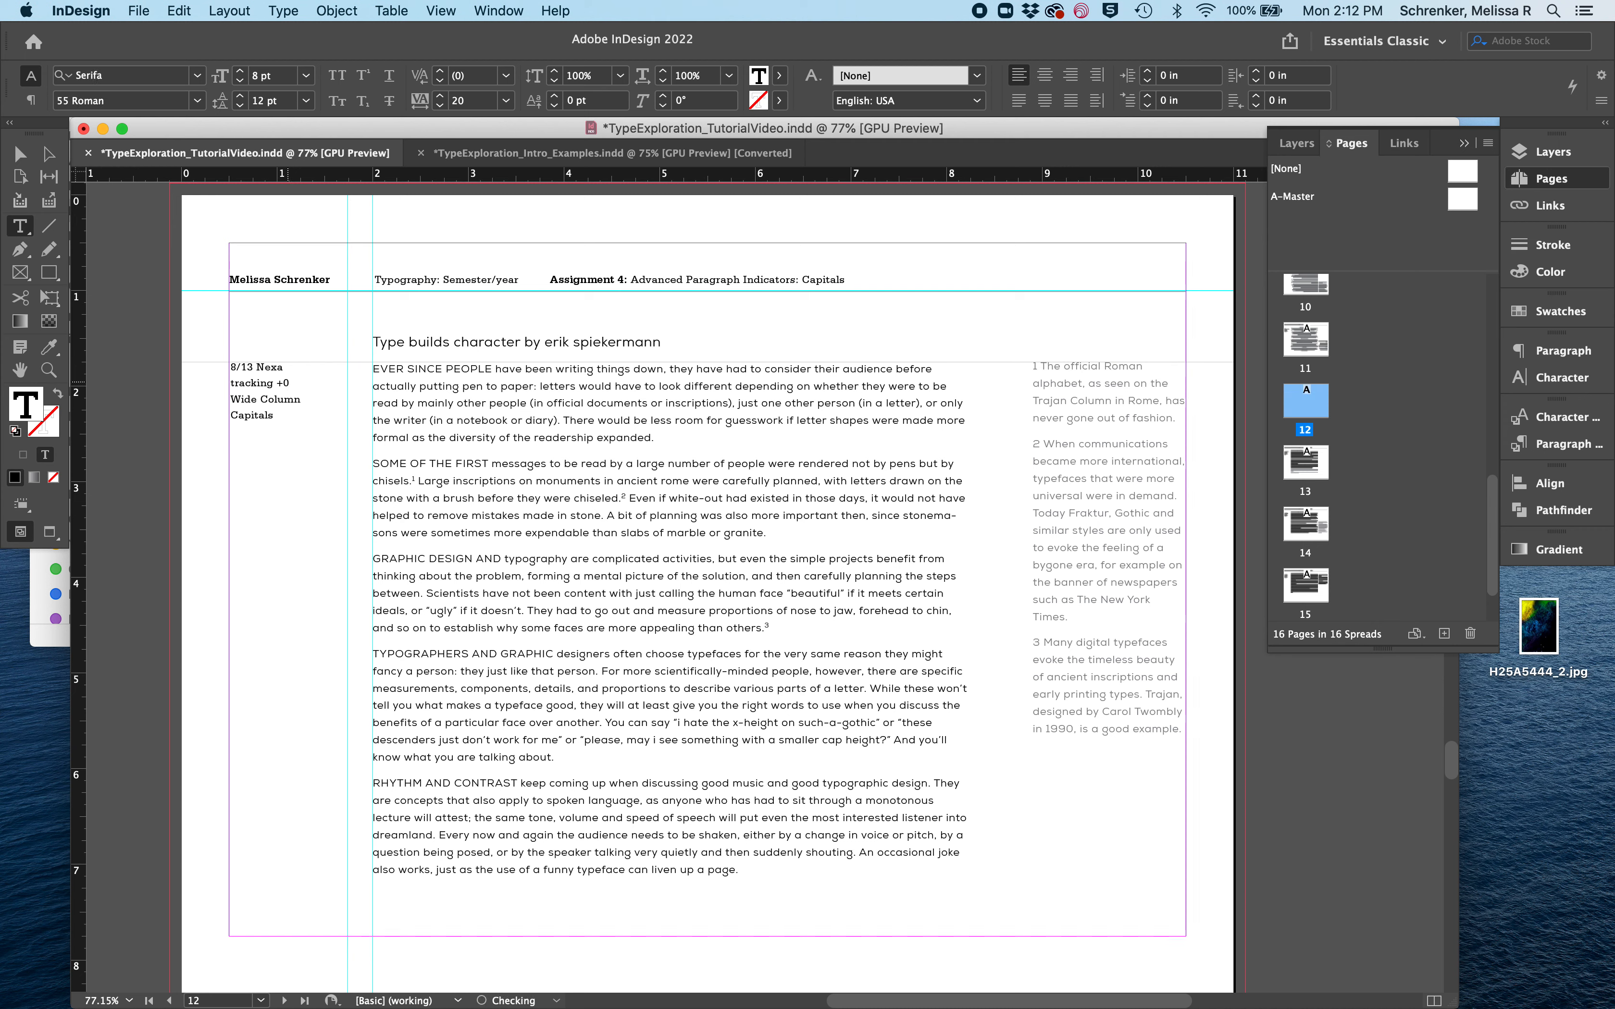
{"action": "left_click", "coordinate": [552, 527]}
- Widen the footnote text frame toward the body column to about 1.82 in wide
{"action": "left_click", "coordinate": [1080, 548]}
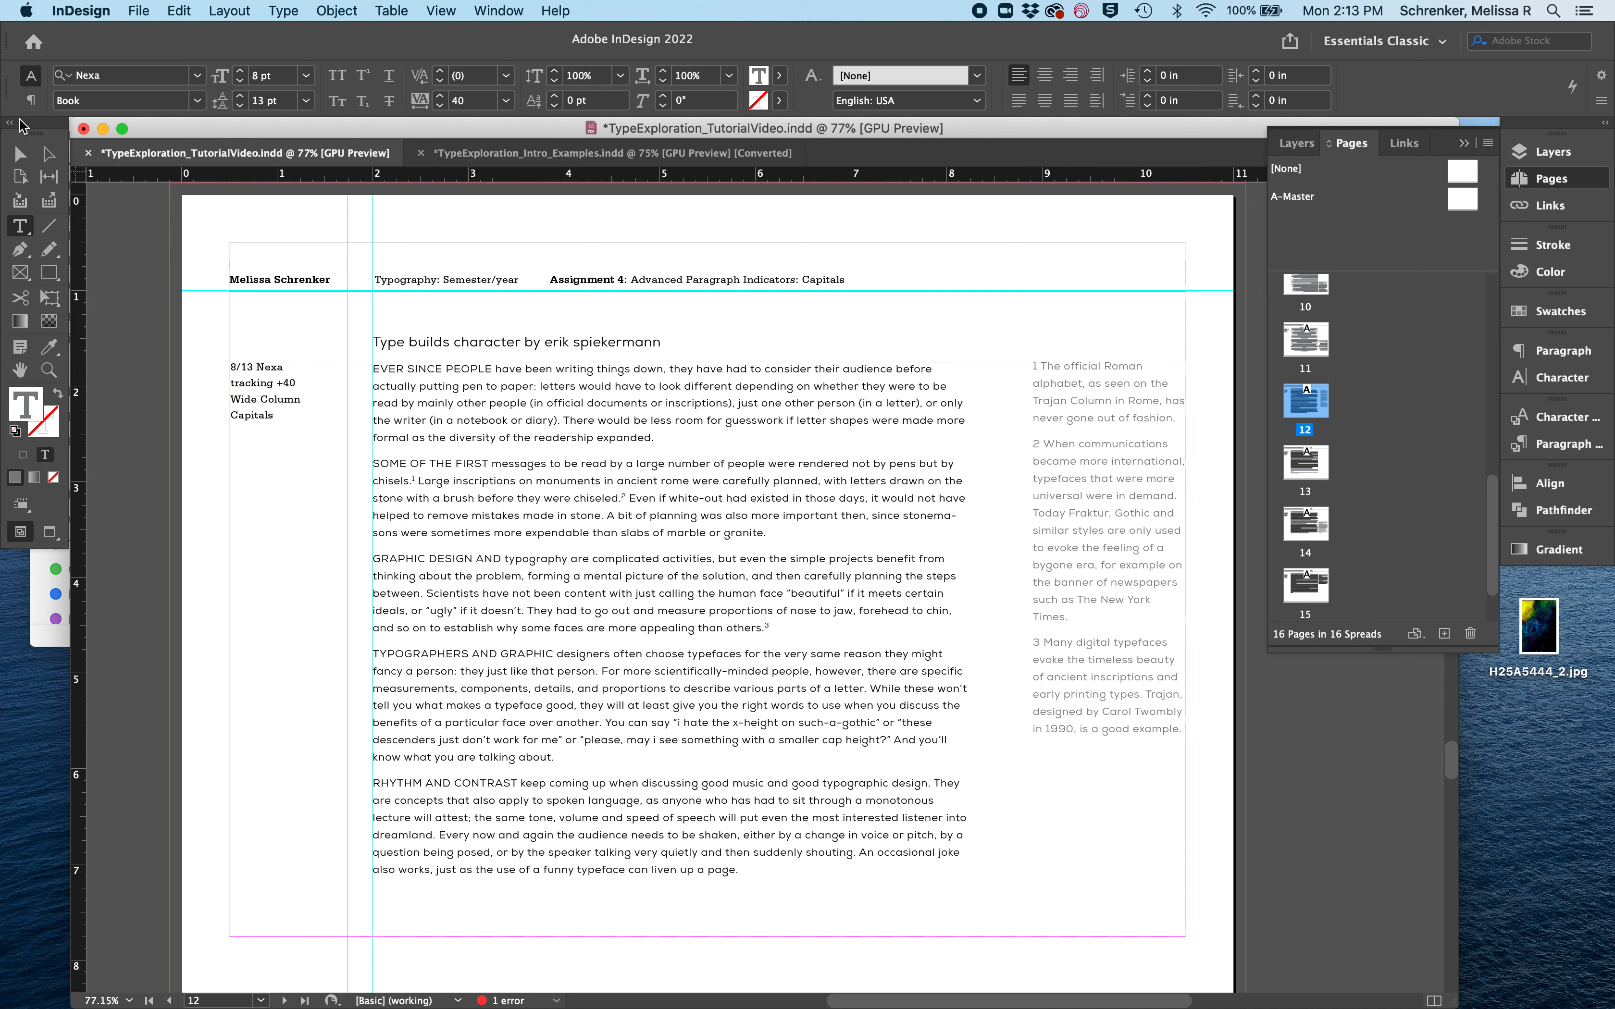
{"action": "left_click", "coordinate": [18, 156]}
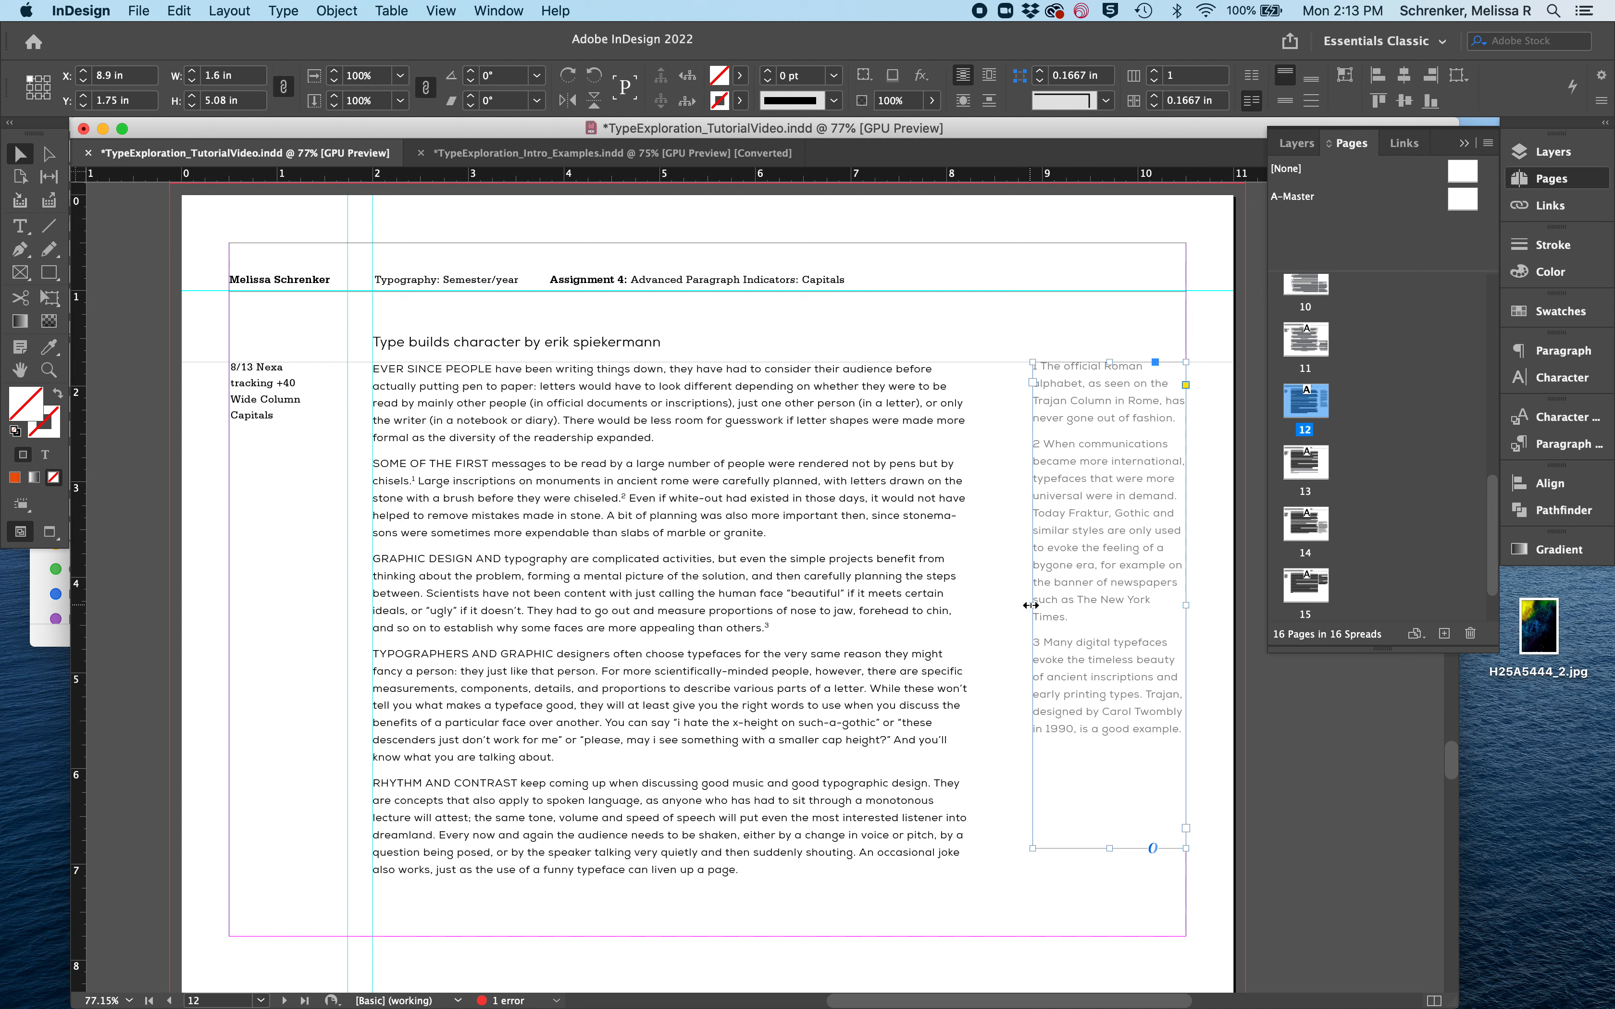
{"action": "left_click_drag", "start_coordinate": [1019, 605], "coordinate": [1012, 605]}
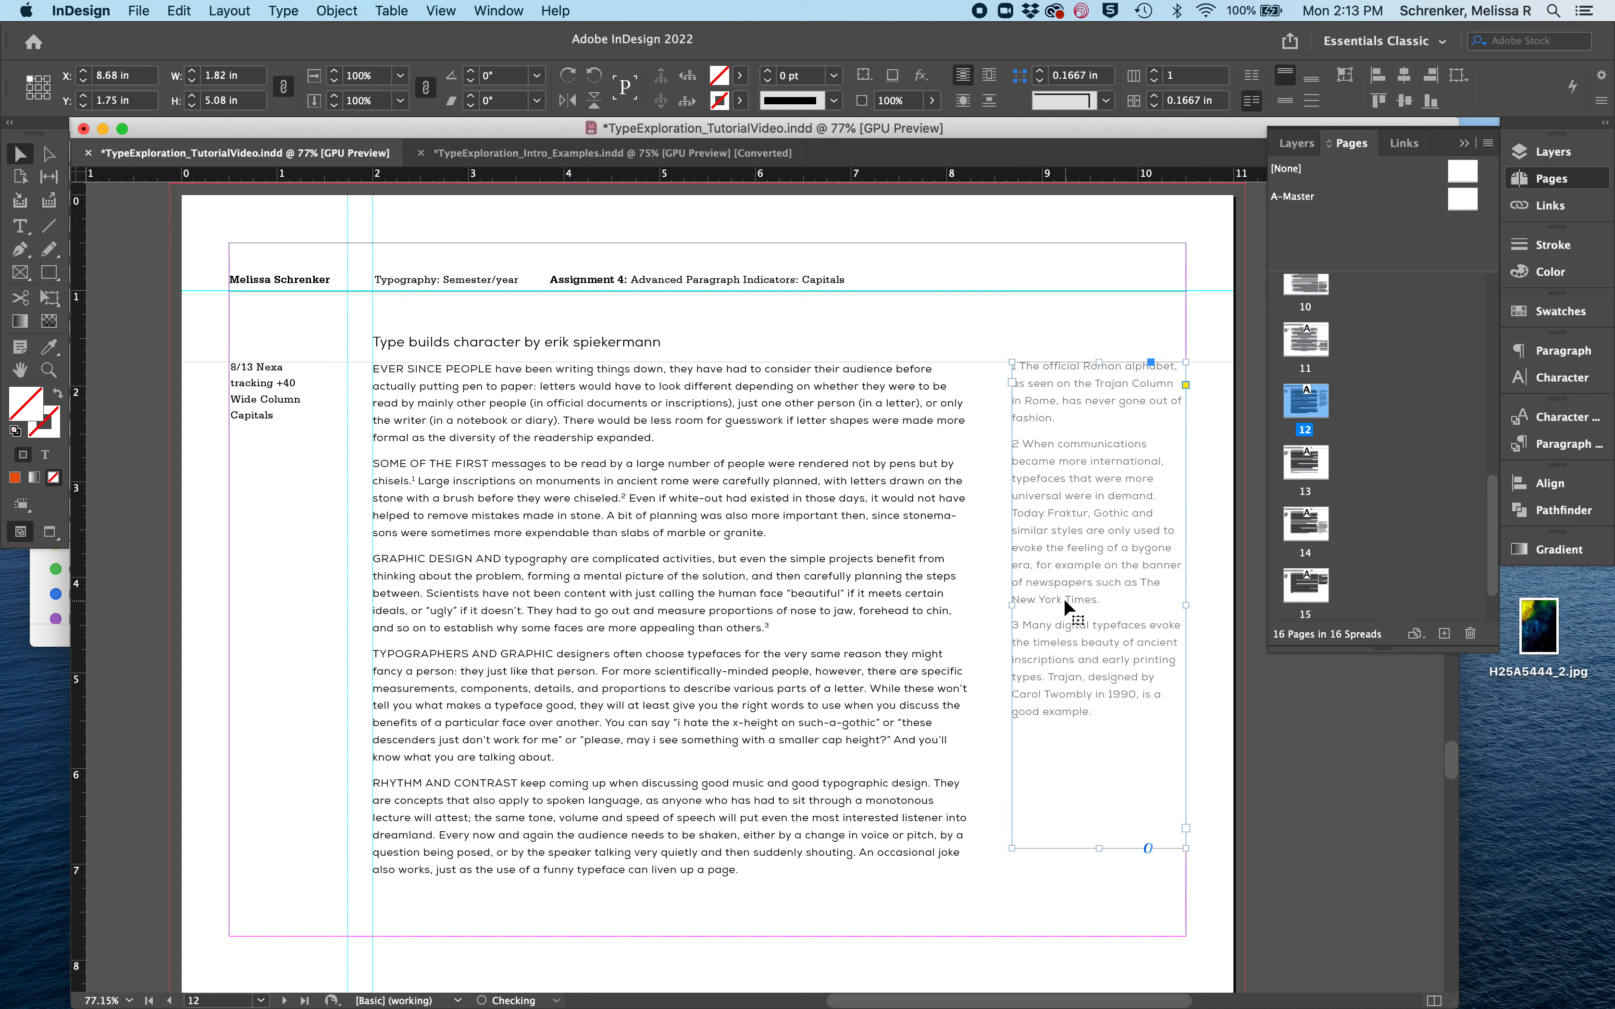
{"action": "double_click", "coordinate": [1068, 530]}
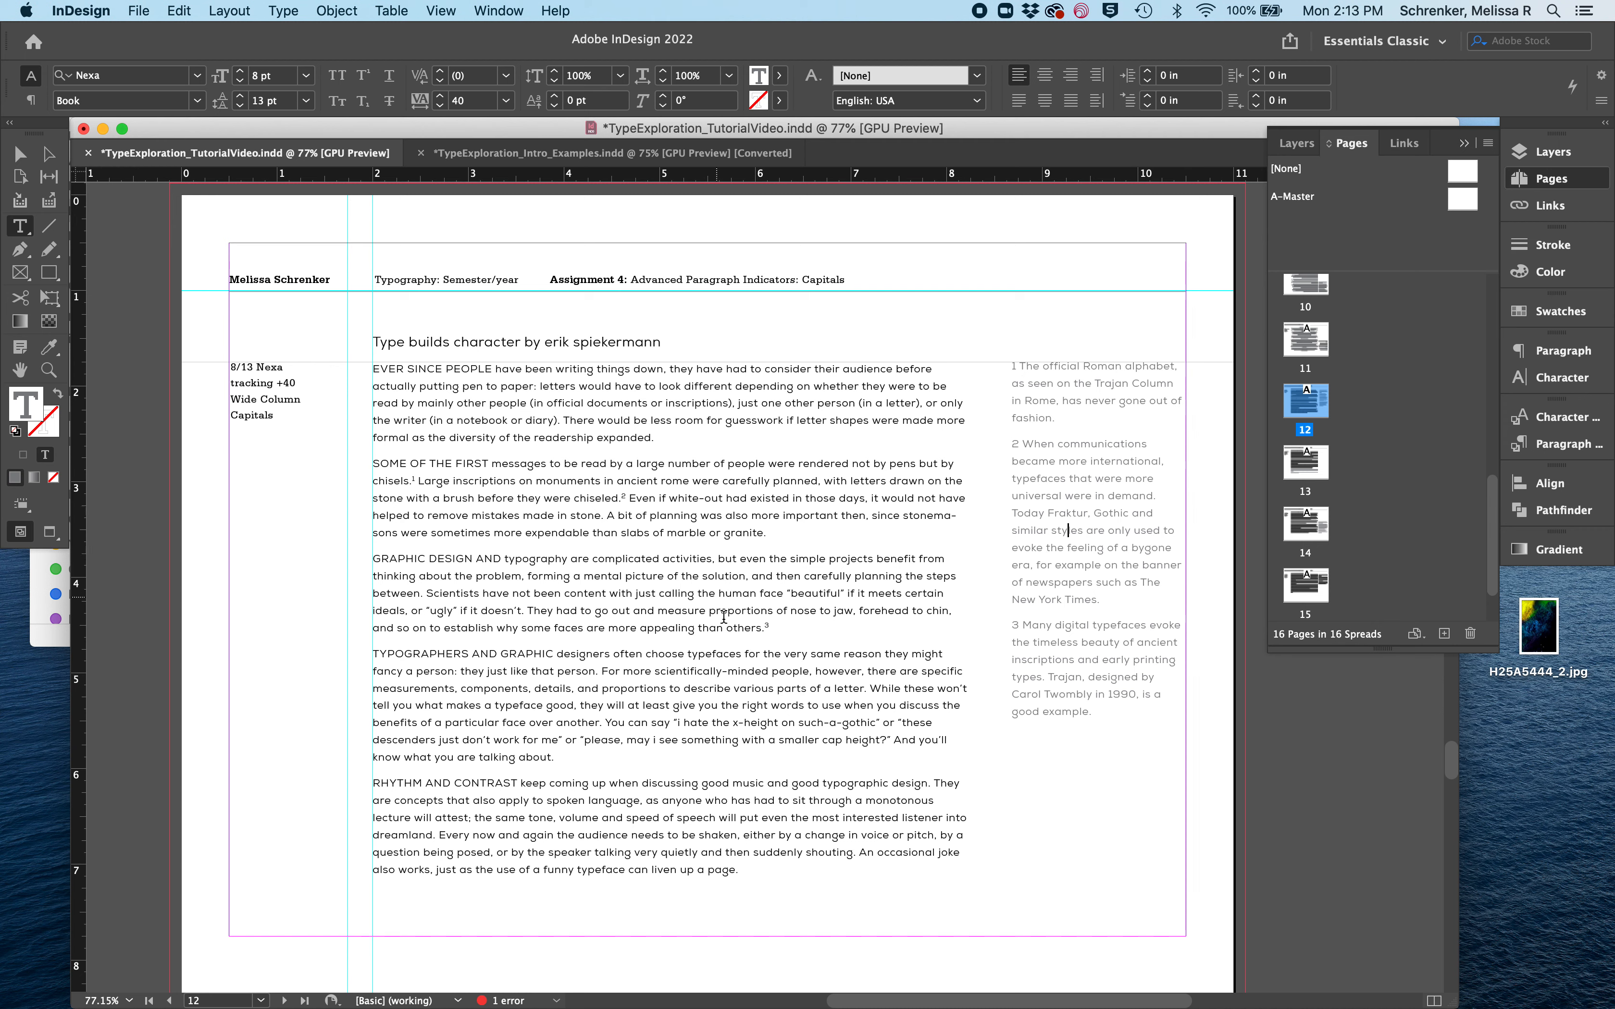
- Save the document and go to the Advanced Paragraph Indicators: Weight page
{"action": "double_click", "coordinate": [768, 628]}
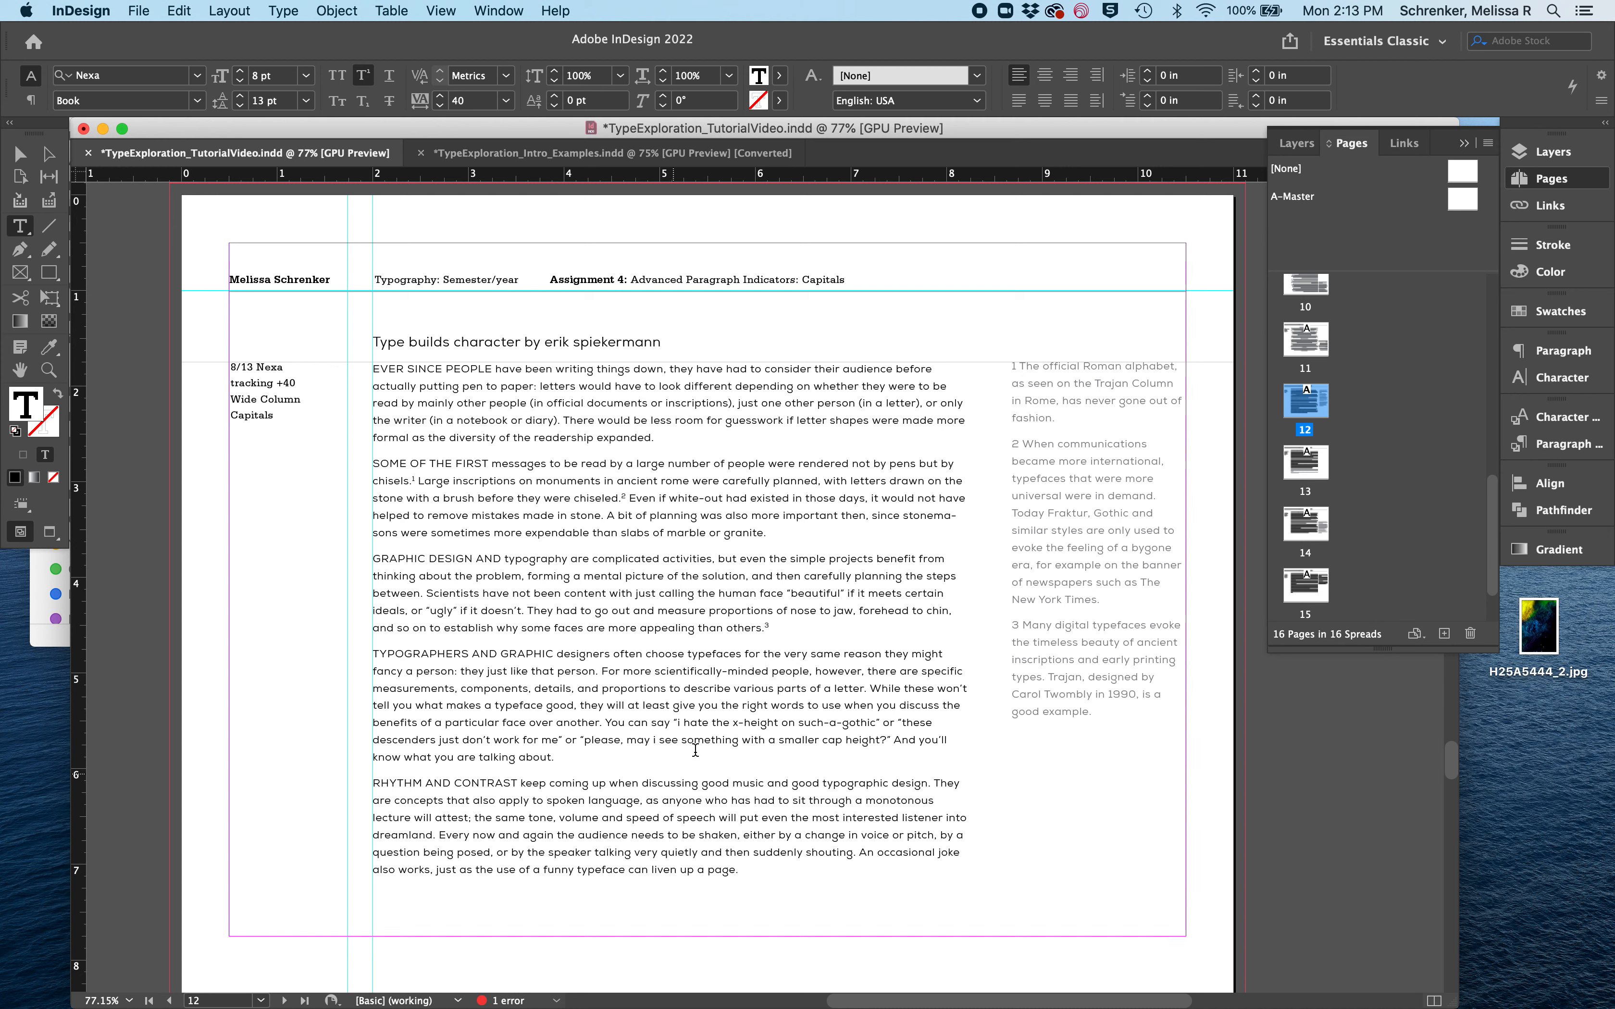
{"action": "left_click", "coordinate": [676, 783]}
{"action": "key", "text": "super+s"}
{"action": "scroll", "coordinate": [846, 640], "scroll_direction": "down", "scroll_amount": 8}
{"action": "scroll", "coordinate": [846, 640], "scroll_direction": "down", "scroll_amount": 10}
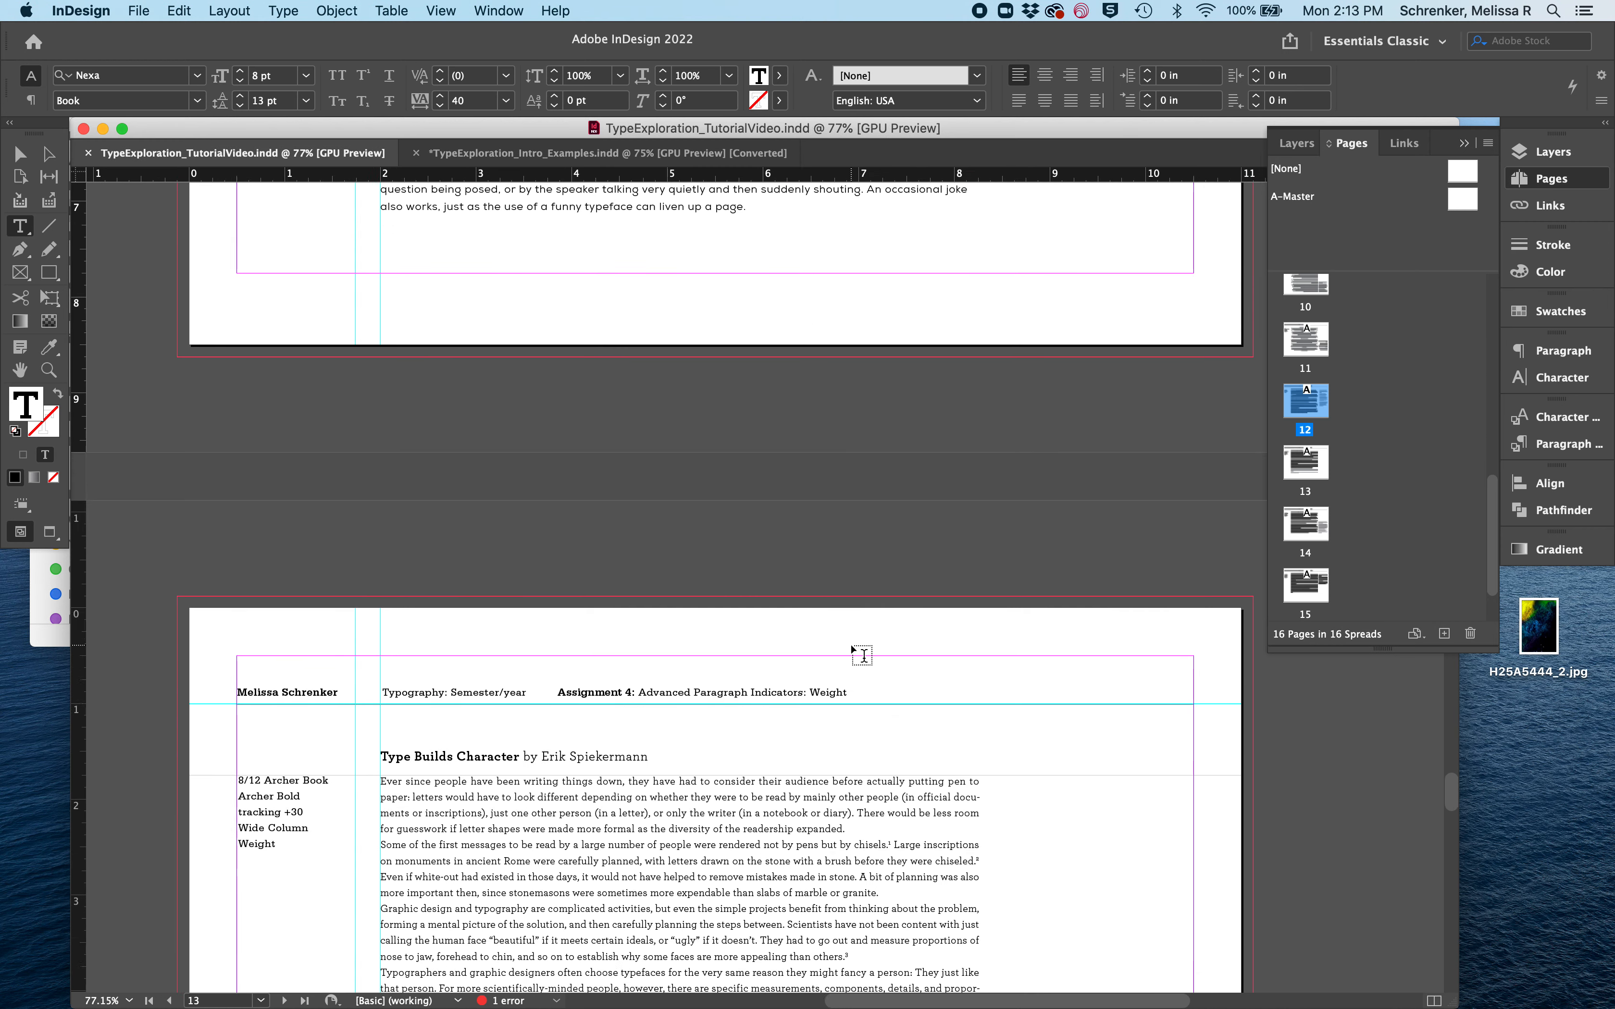
{"action": "scroll", "coordinate": [854, 649], "scroll_direction": "up", "scroll_amount": 3}
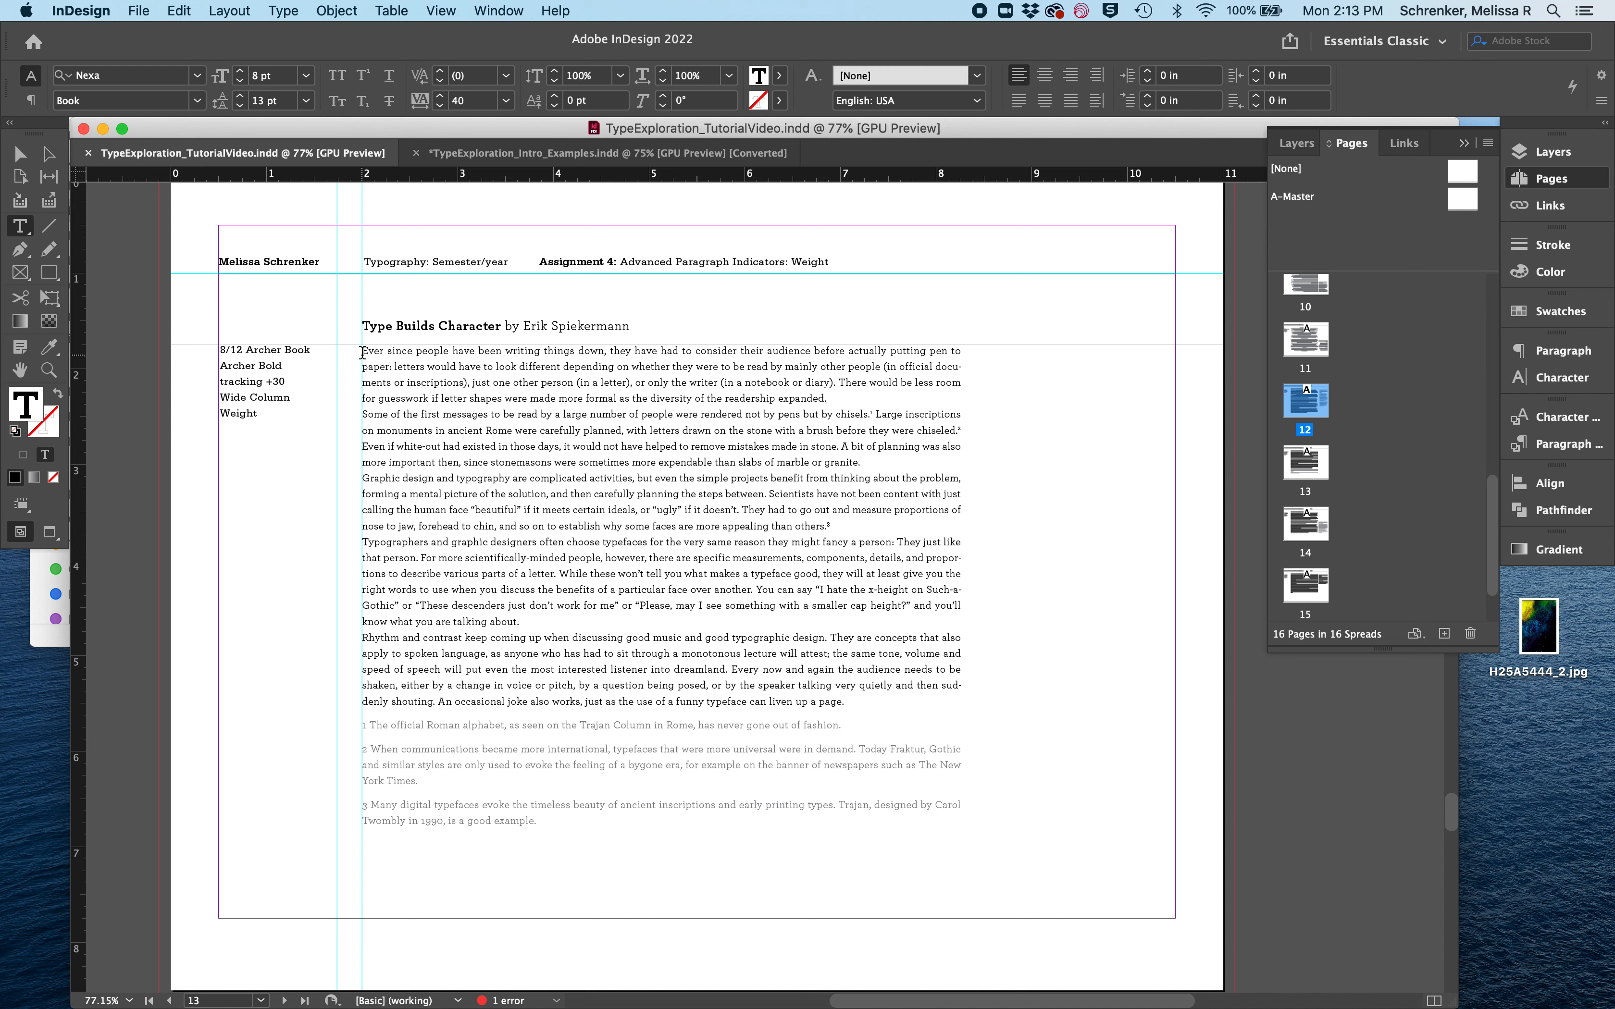
- Try Archer Bold on the first line of the first paragraph and undo the weight change
{"action": "left_click_drag", "start_coordinate": [362, 351], "coordinate": [448, 349]}
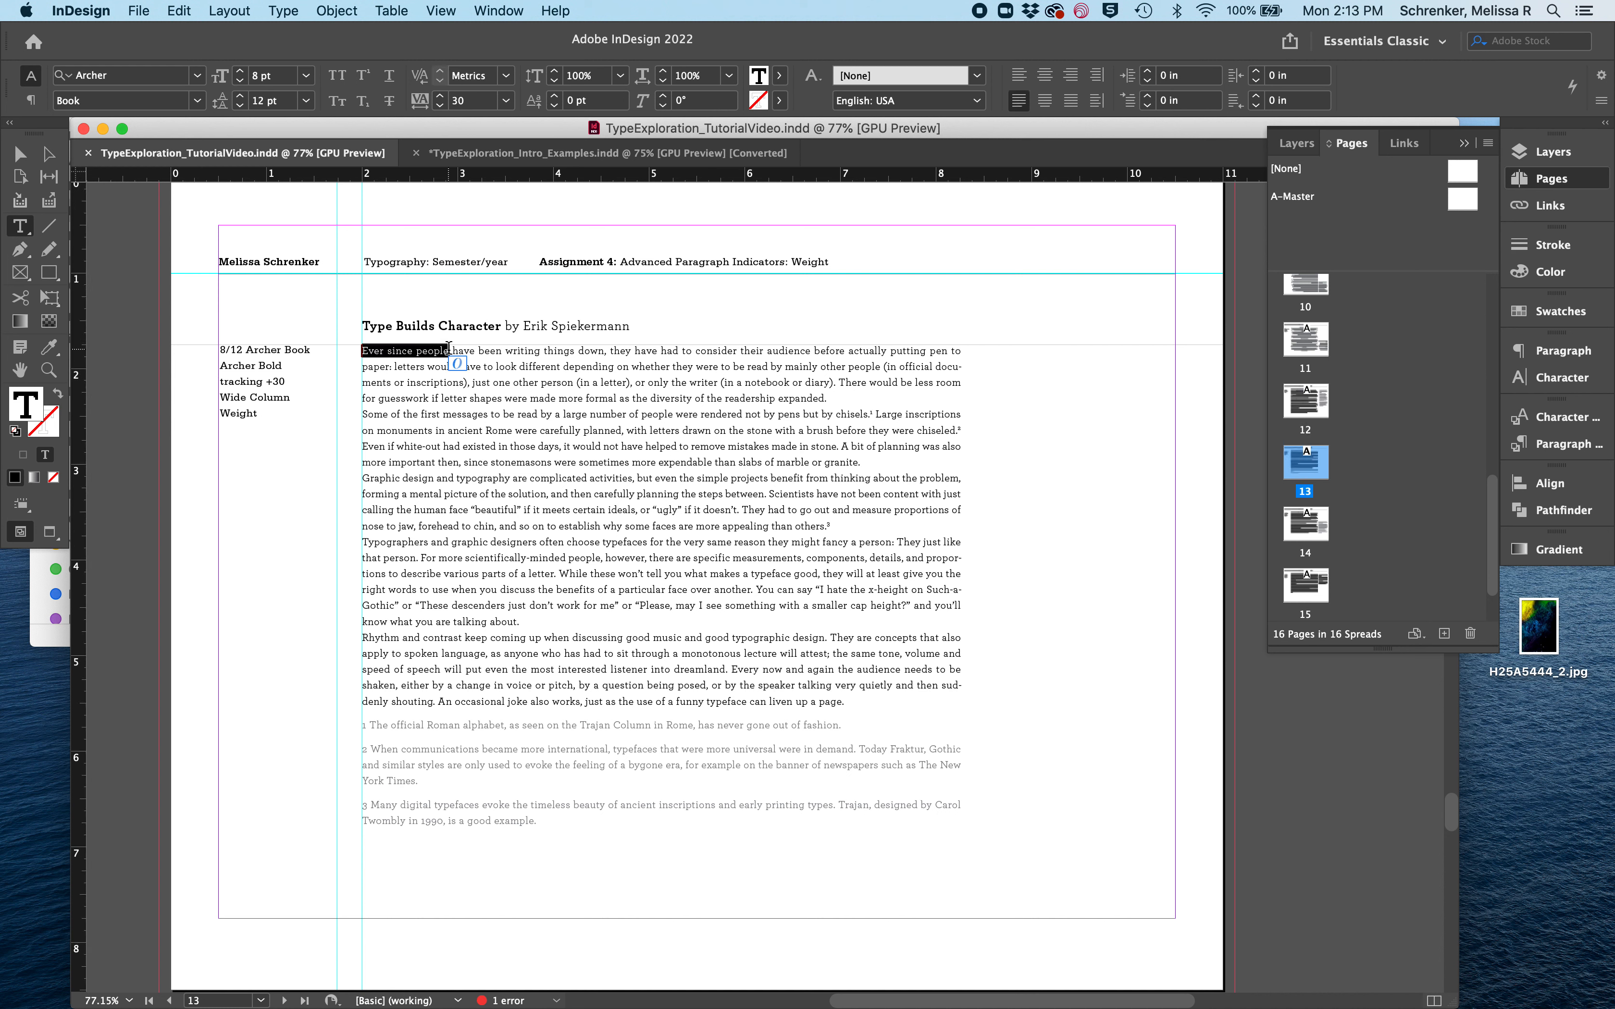
{"action": "triple_click", "coordinate": [449, 349]}
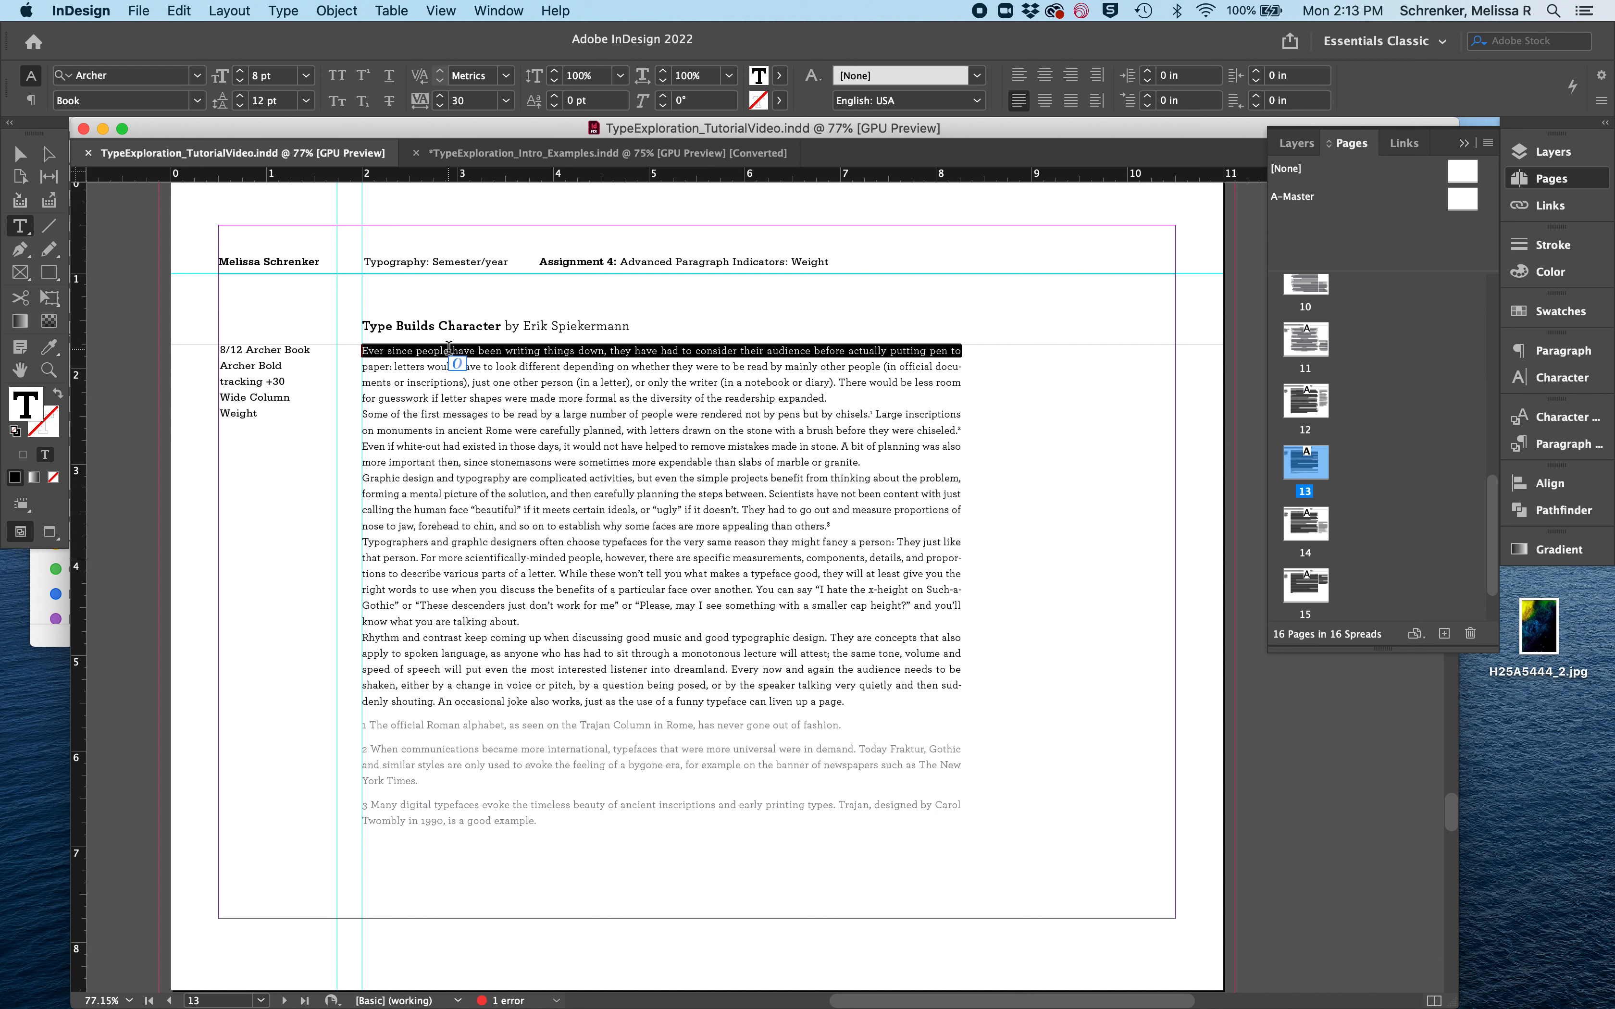
{"action": "left_click", "coordinate": [196, 101]}
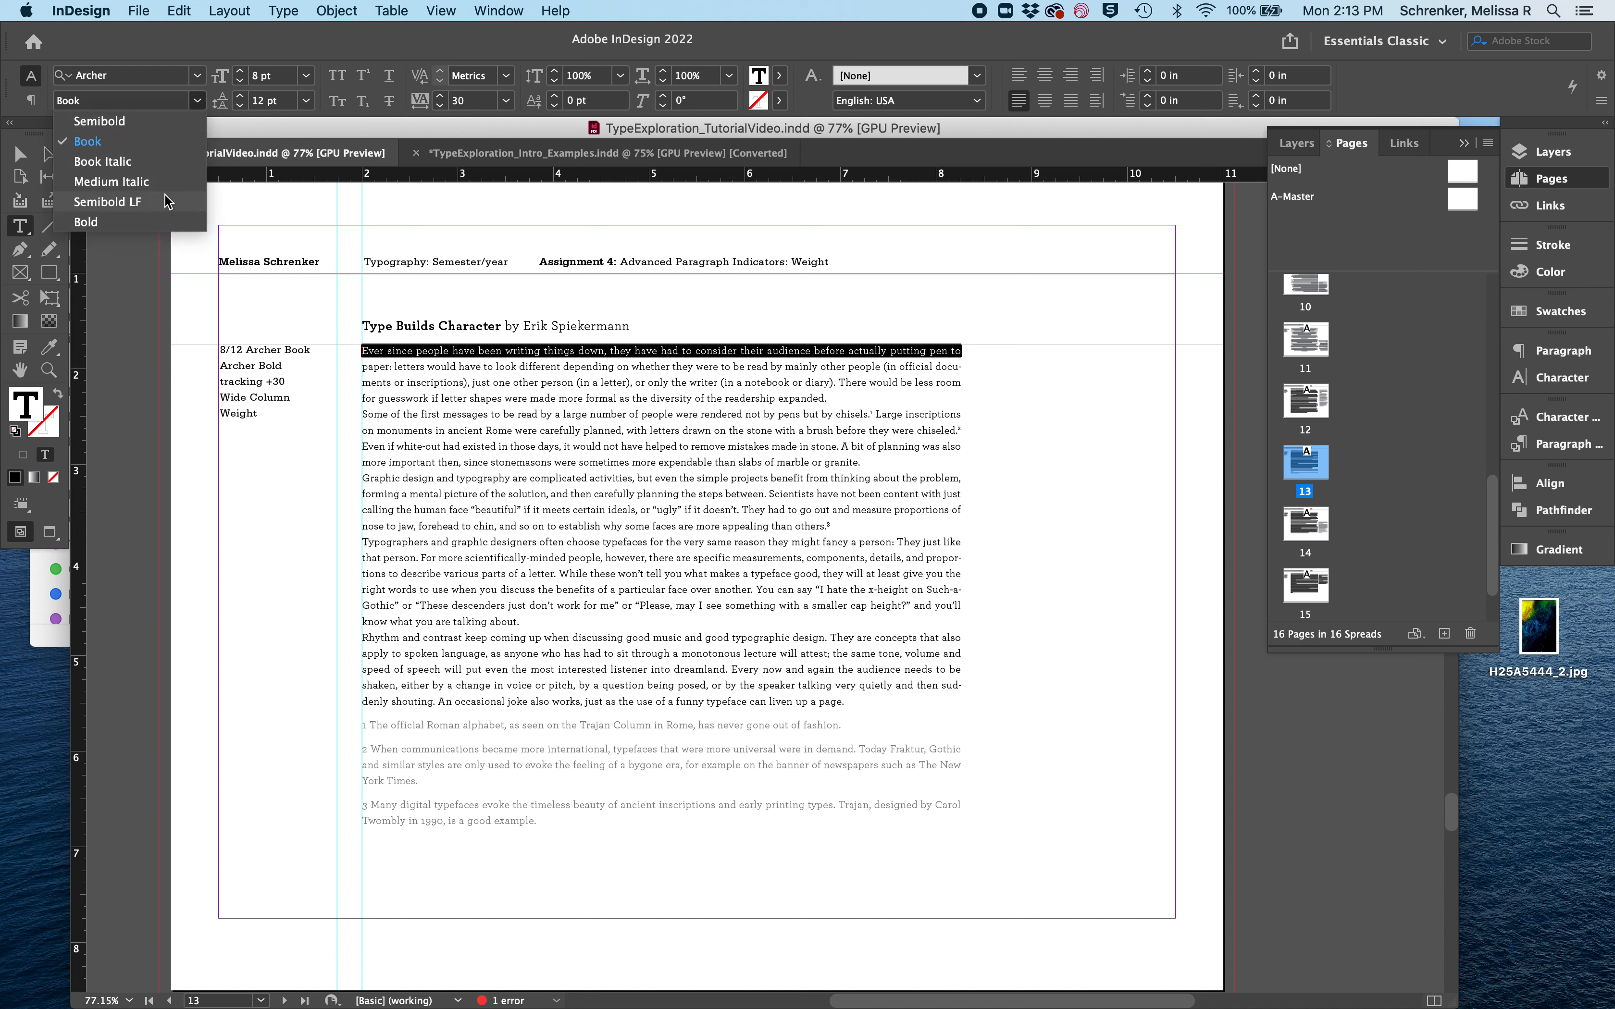
{"action": "left_click", "coordinate": [167, 222]}
{"action": "left_click", "coordinate": [497, 315]}
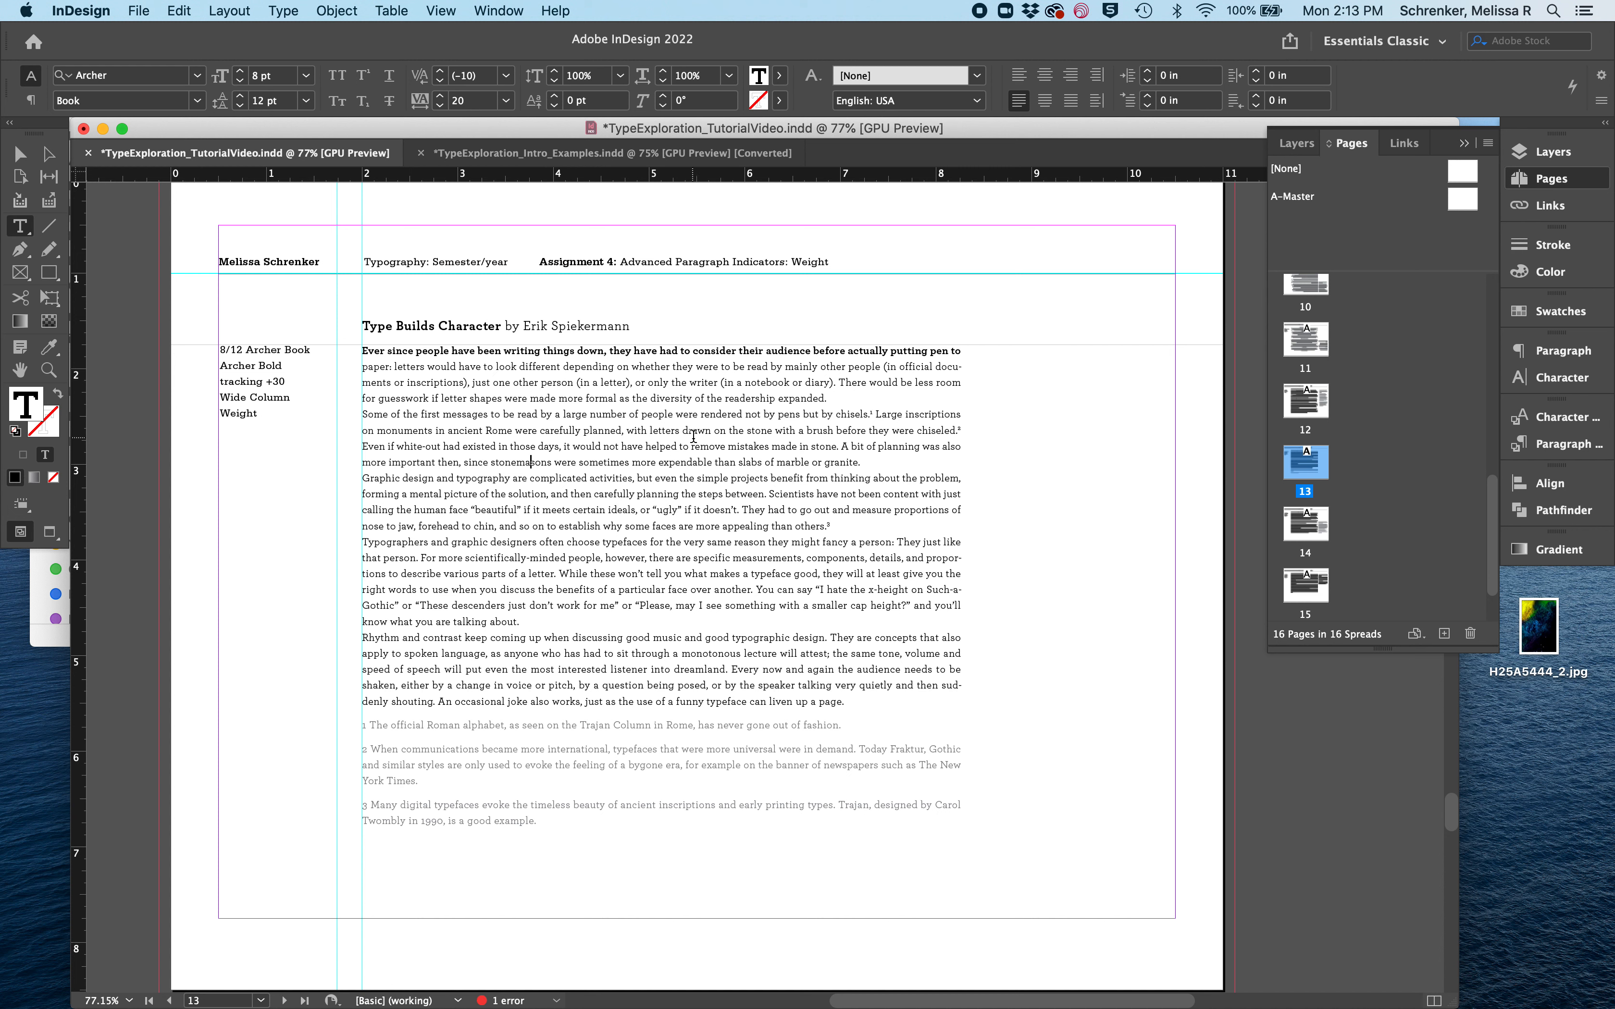
{"action": "key", "text": "super+z"}
{"action": "key", "text": "super+s"}
{"action": "left_click", "coordinate": [795, 398]}
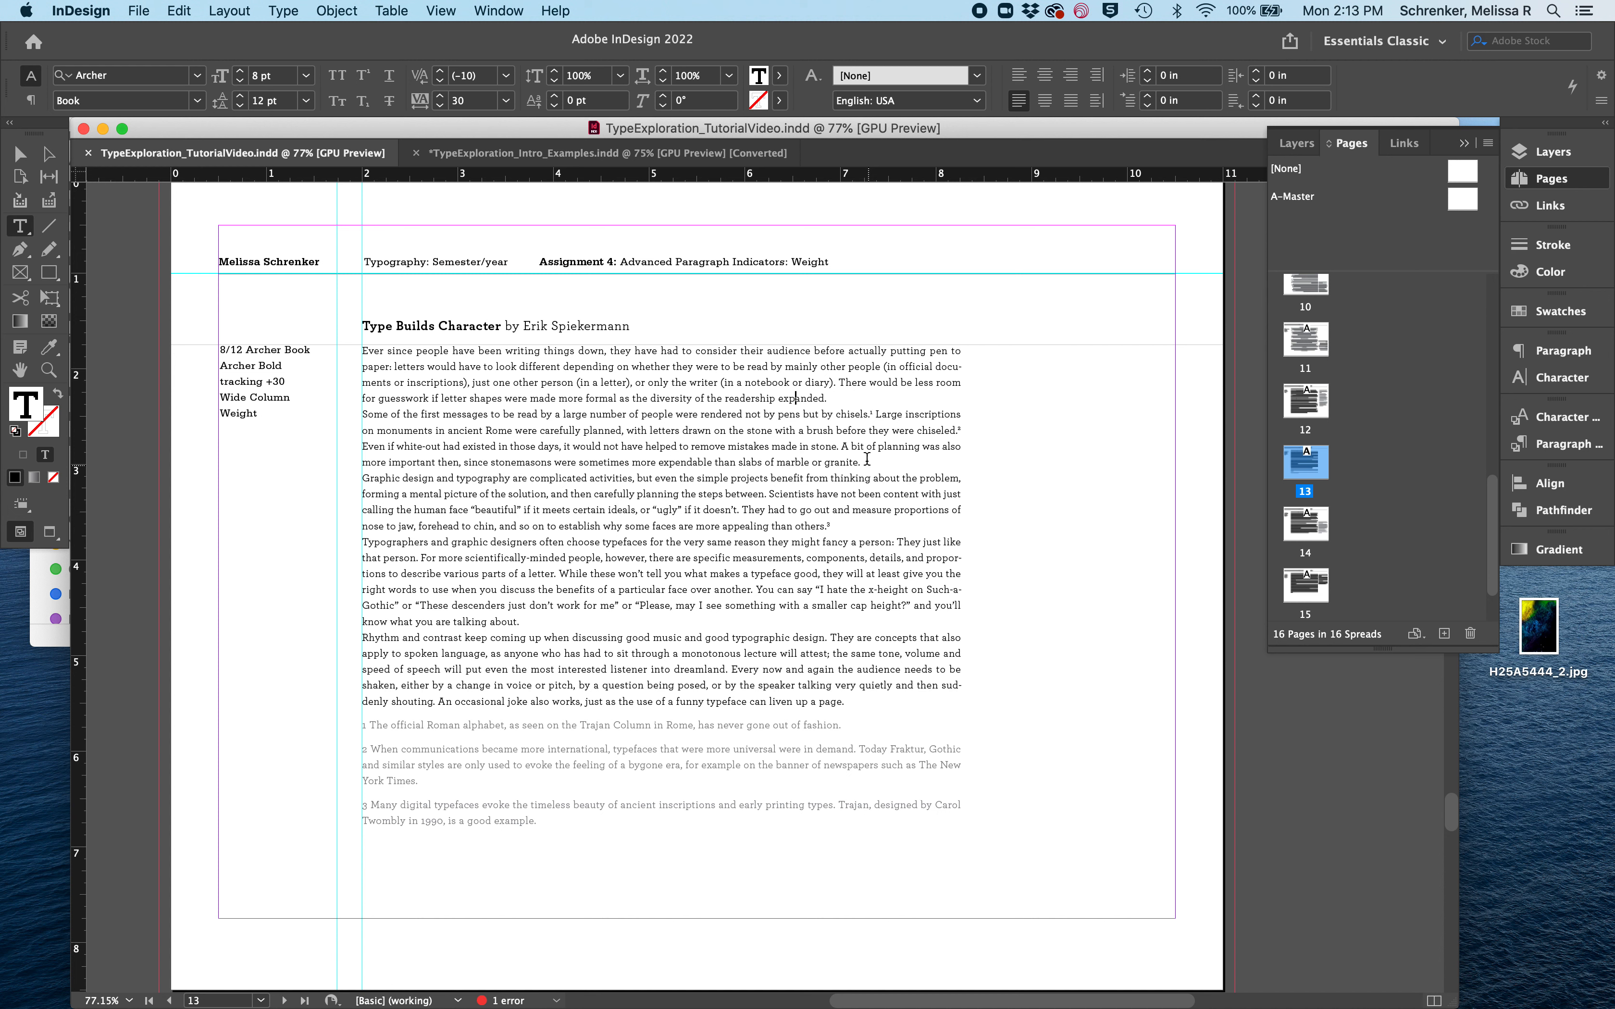
- Set the whole second paragraph, starting "Some of the first messages", in Archer Bold
{"action": "left_click_drag", "start_coordinate": [830, 398], "coordinate": [361, 349]}
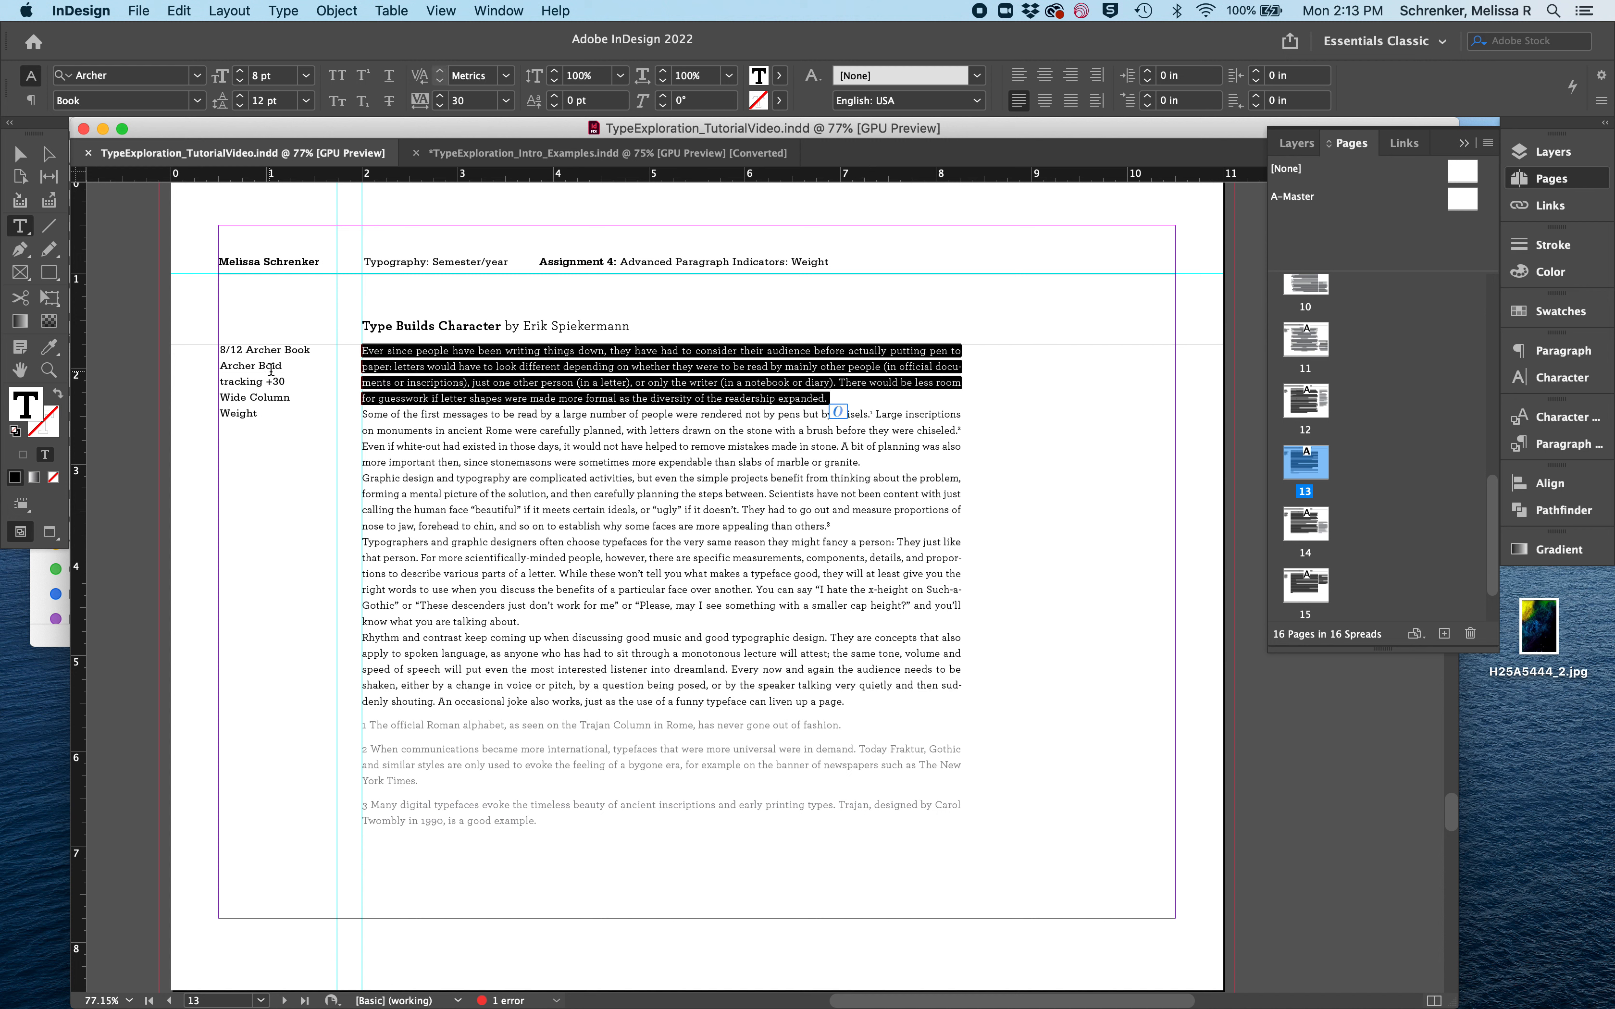
{"action": "left_click", "coordinate": [796, 447]}
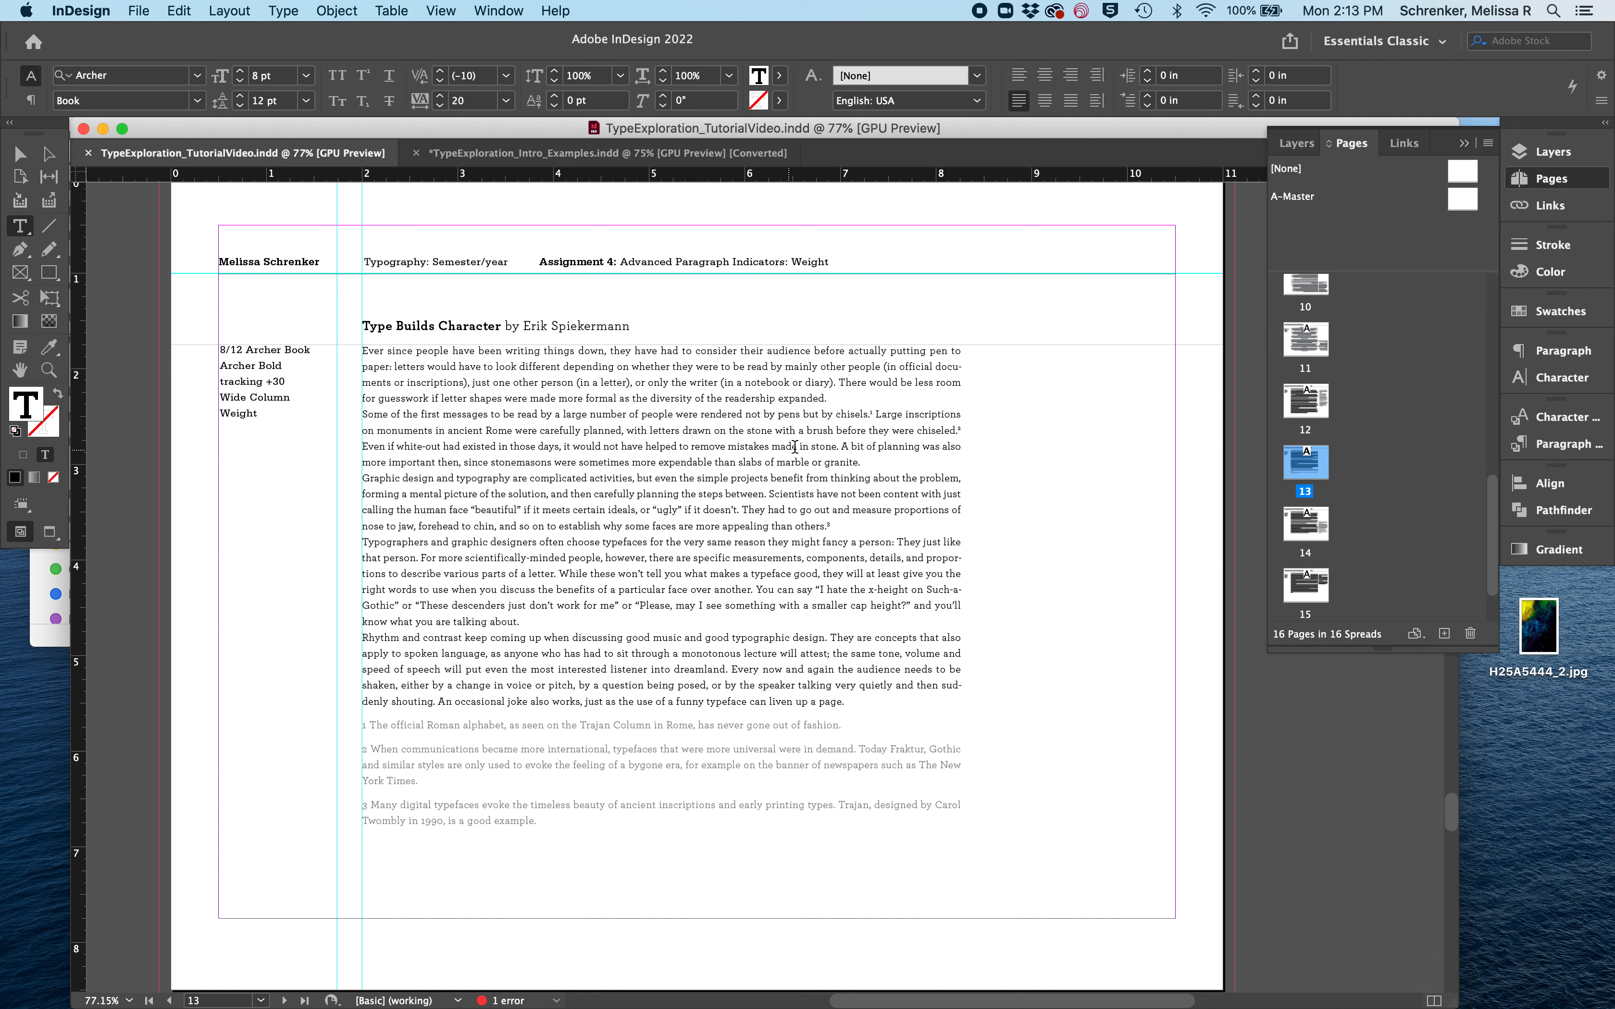
{"action": "left_click_drag", "start_coordinate": [871, 462], "coordinate": [330, 415]}
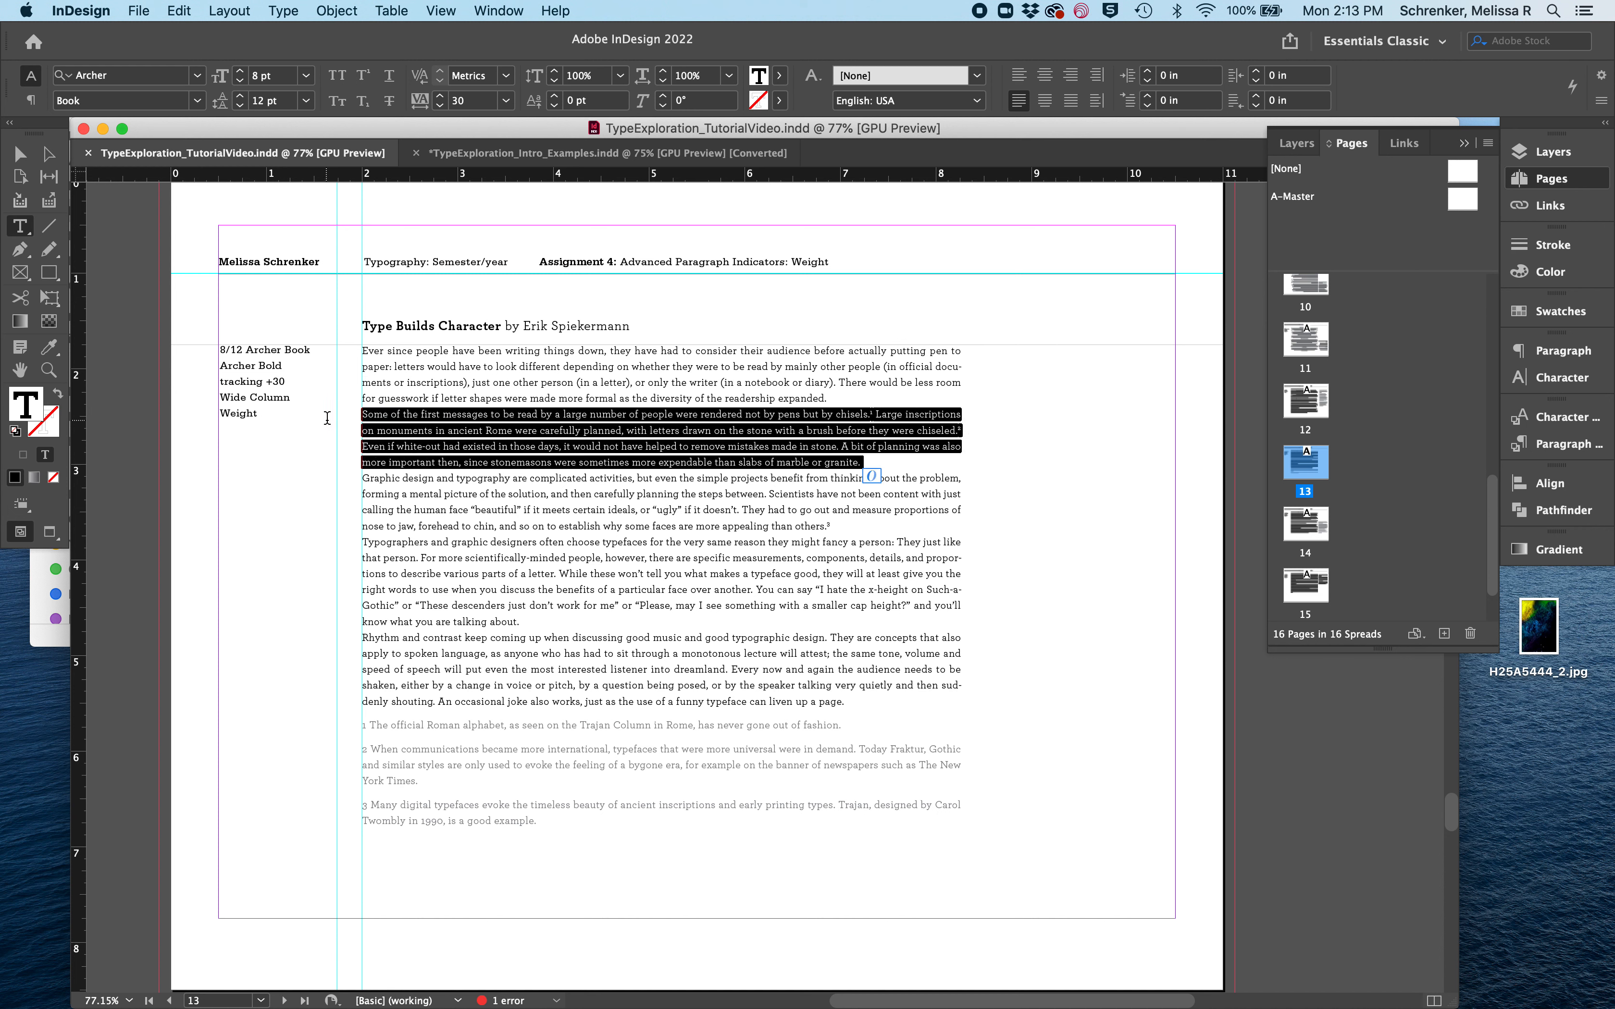
{"action": "left_click", "coordinate": [197, 100]}
{"action": "left_click", "coordinate": [157, 227]}
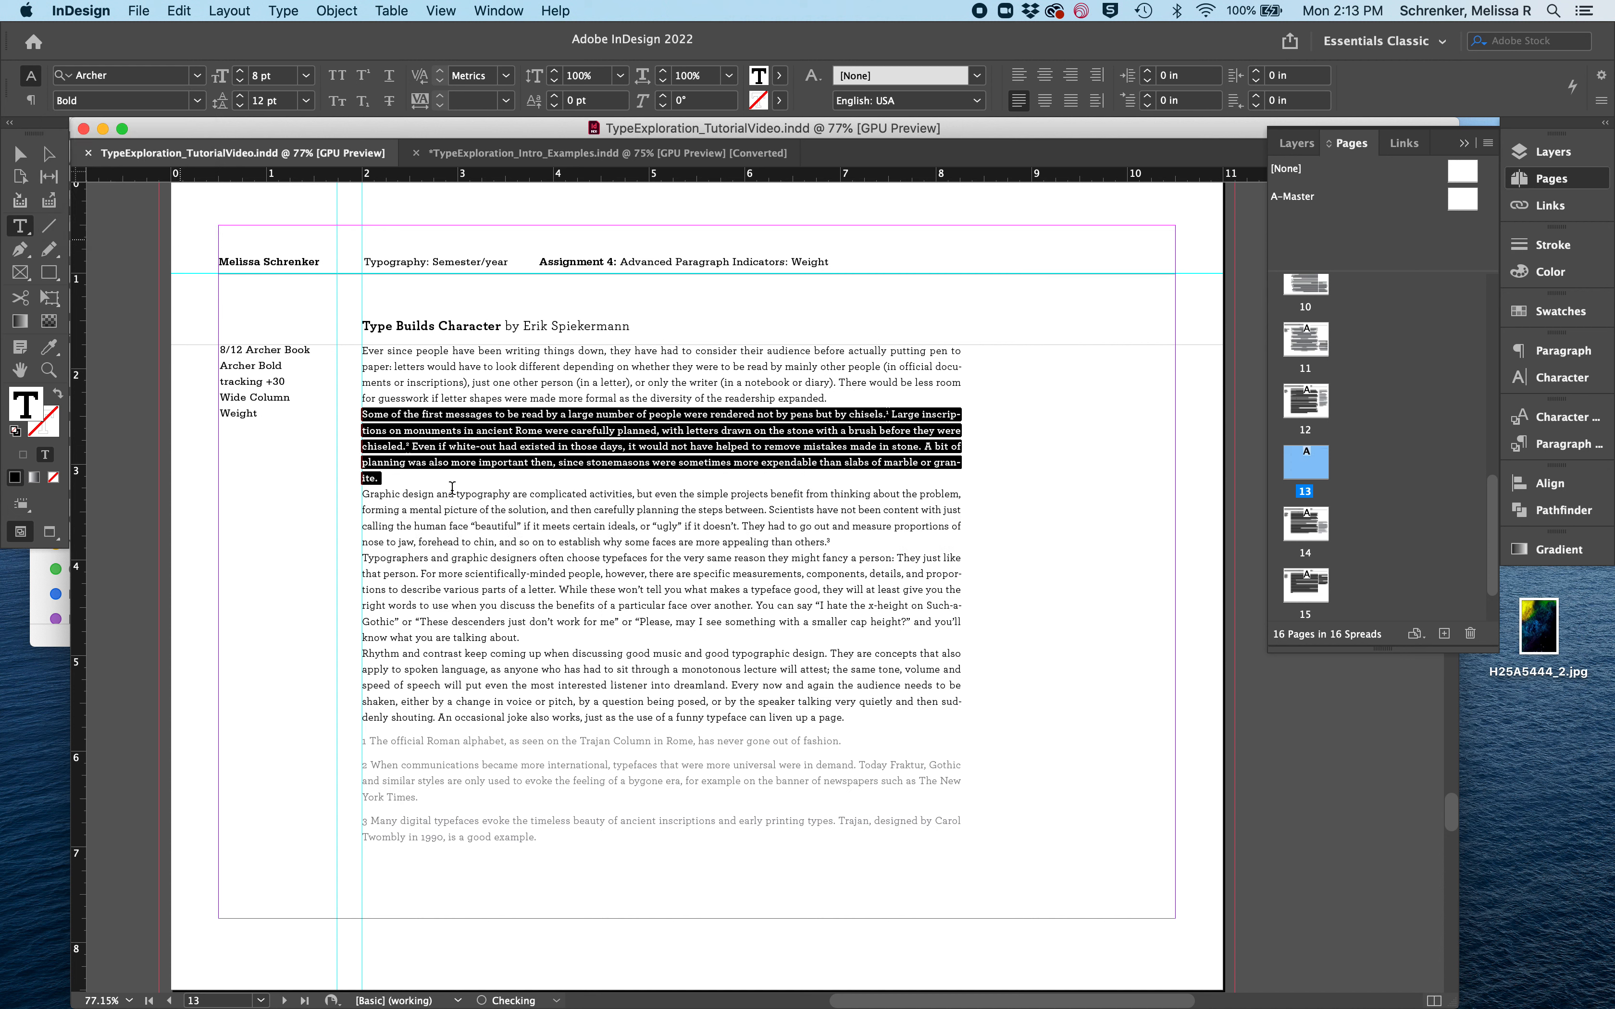
{"action": "left_click", "coordinate": [712, 623]}
- Set the whole fourth paragraph, starting "Typographers and graphic designers", in Archer Bold
{"action": "left_click_drag", "start_coordinate": [525, 637], "coordinate": [334, 558]}
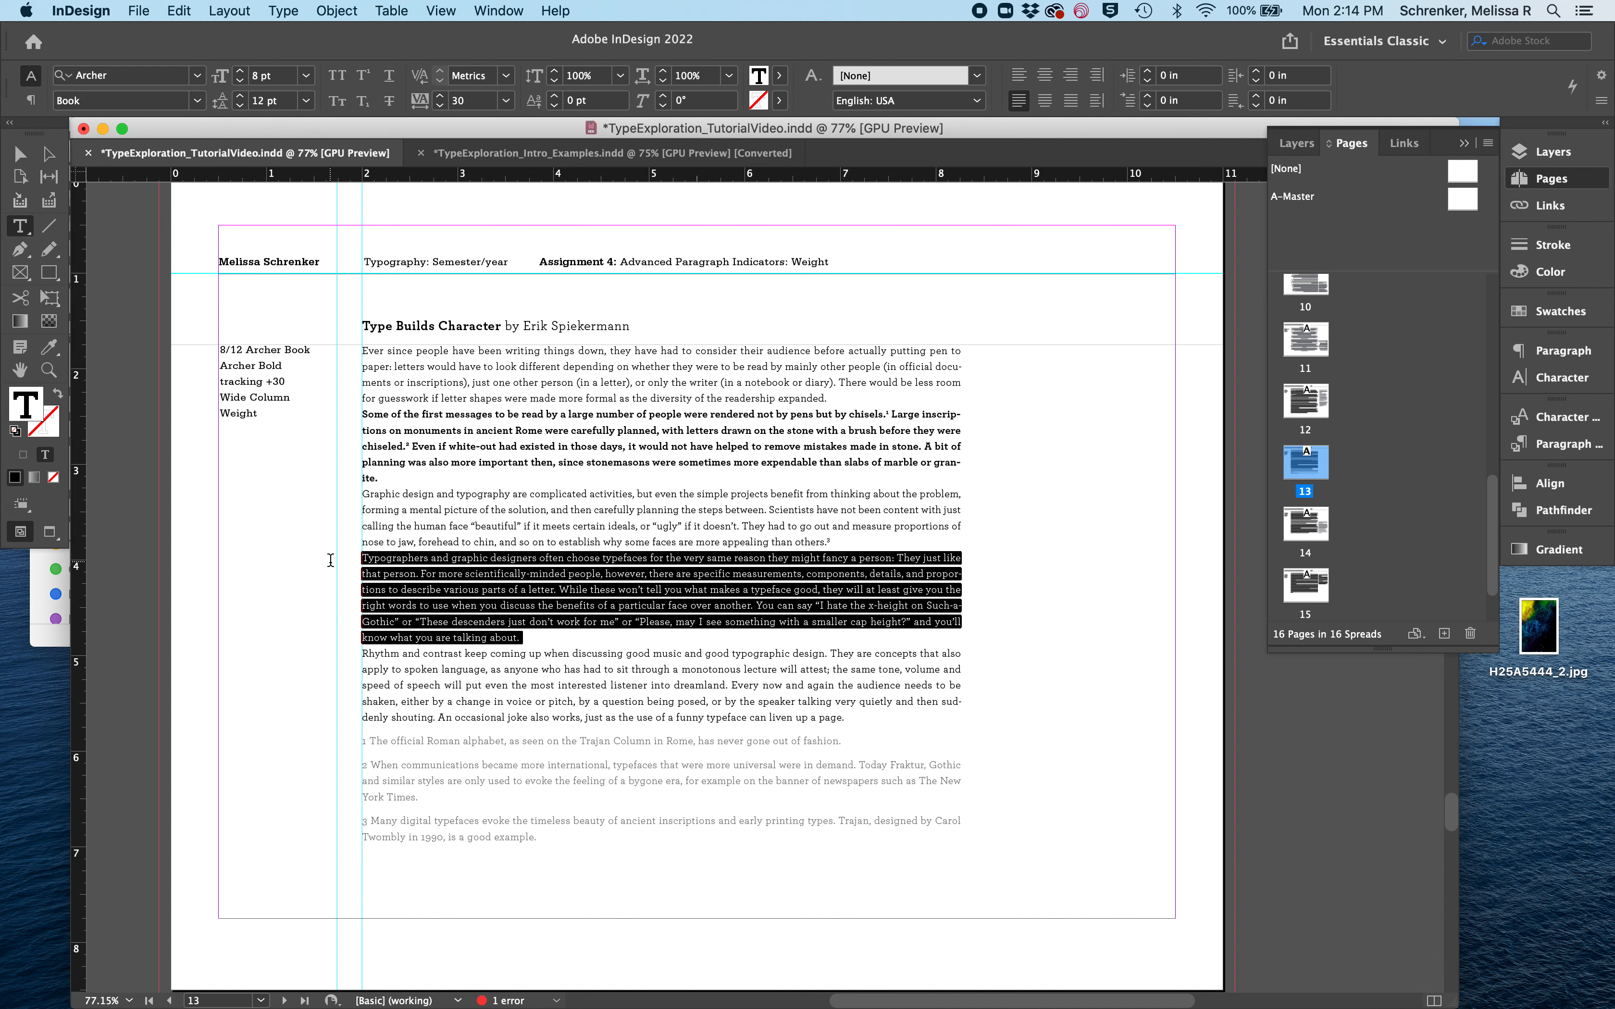
{"action": "left_click", "coordinate": [195, 102]}
{"action": "left_click", "coordinate": [127, 223]}
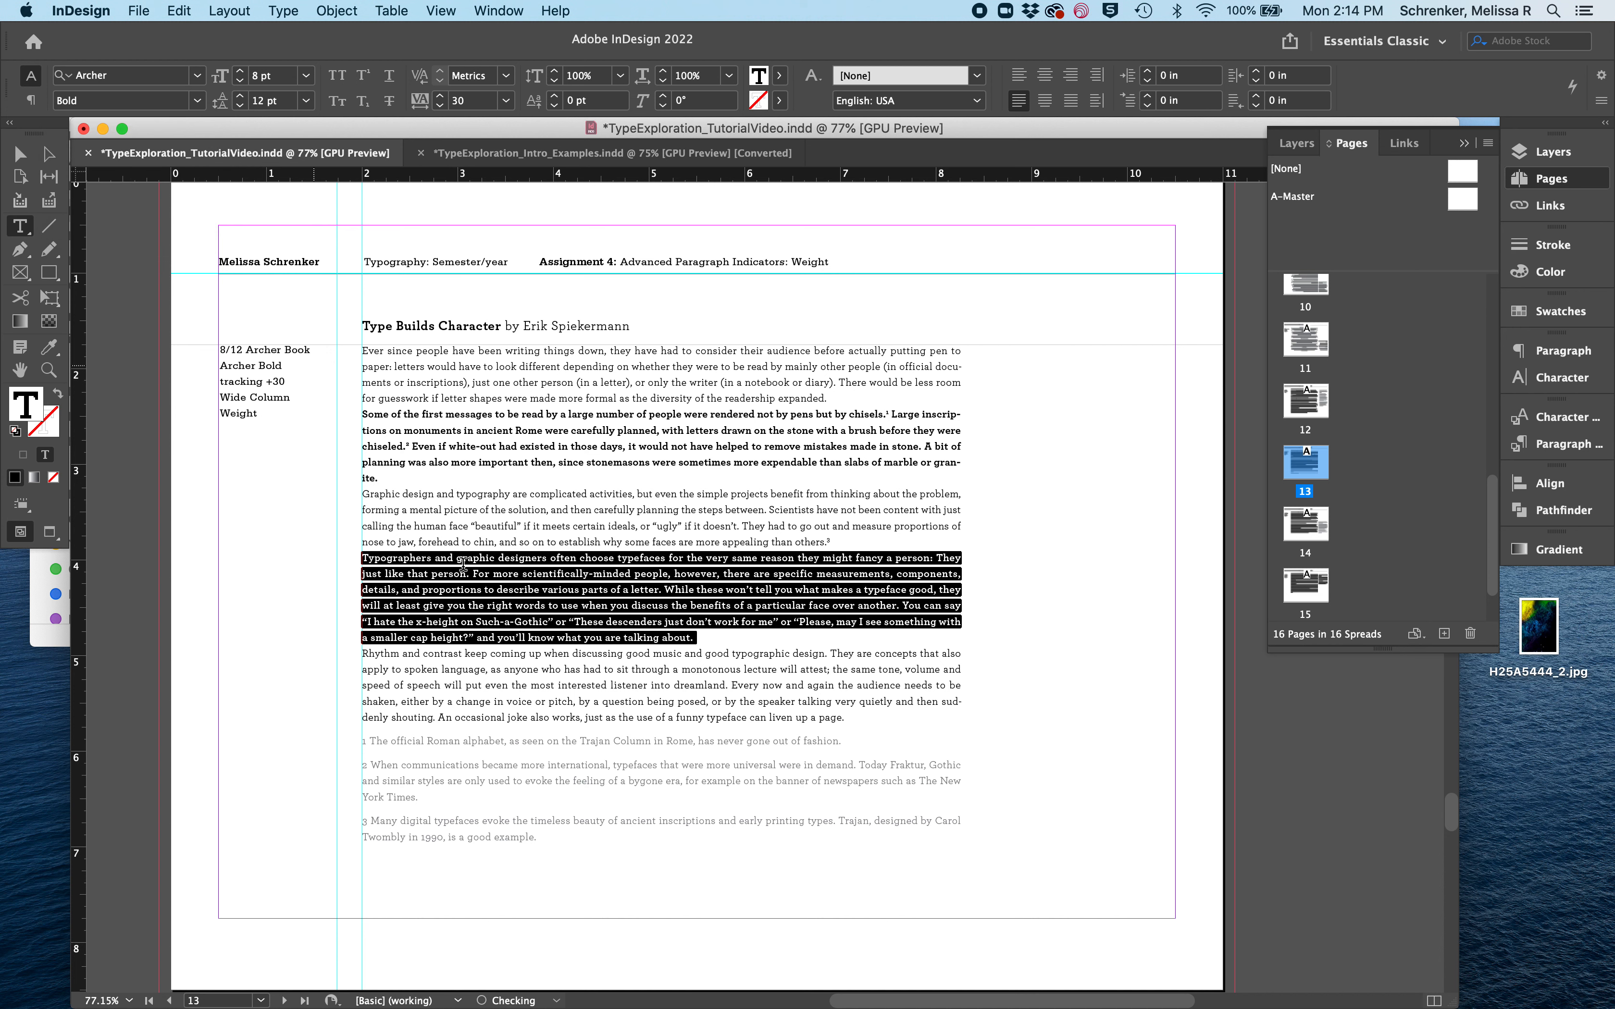
{"action": "left_click", "coordinate": [546, 694]}
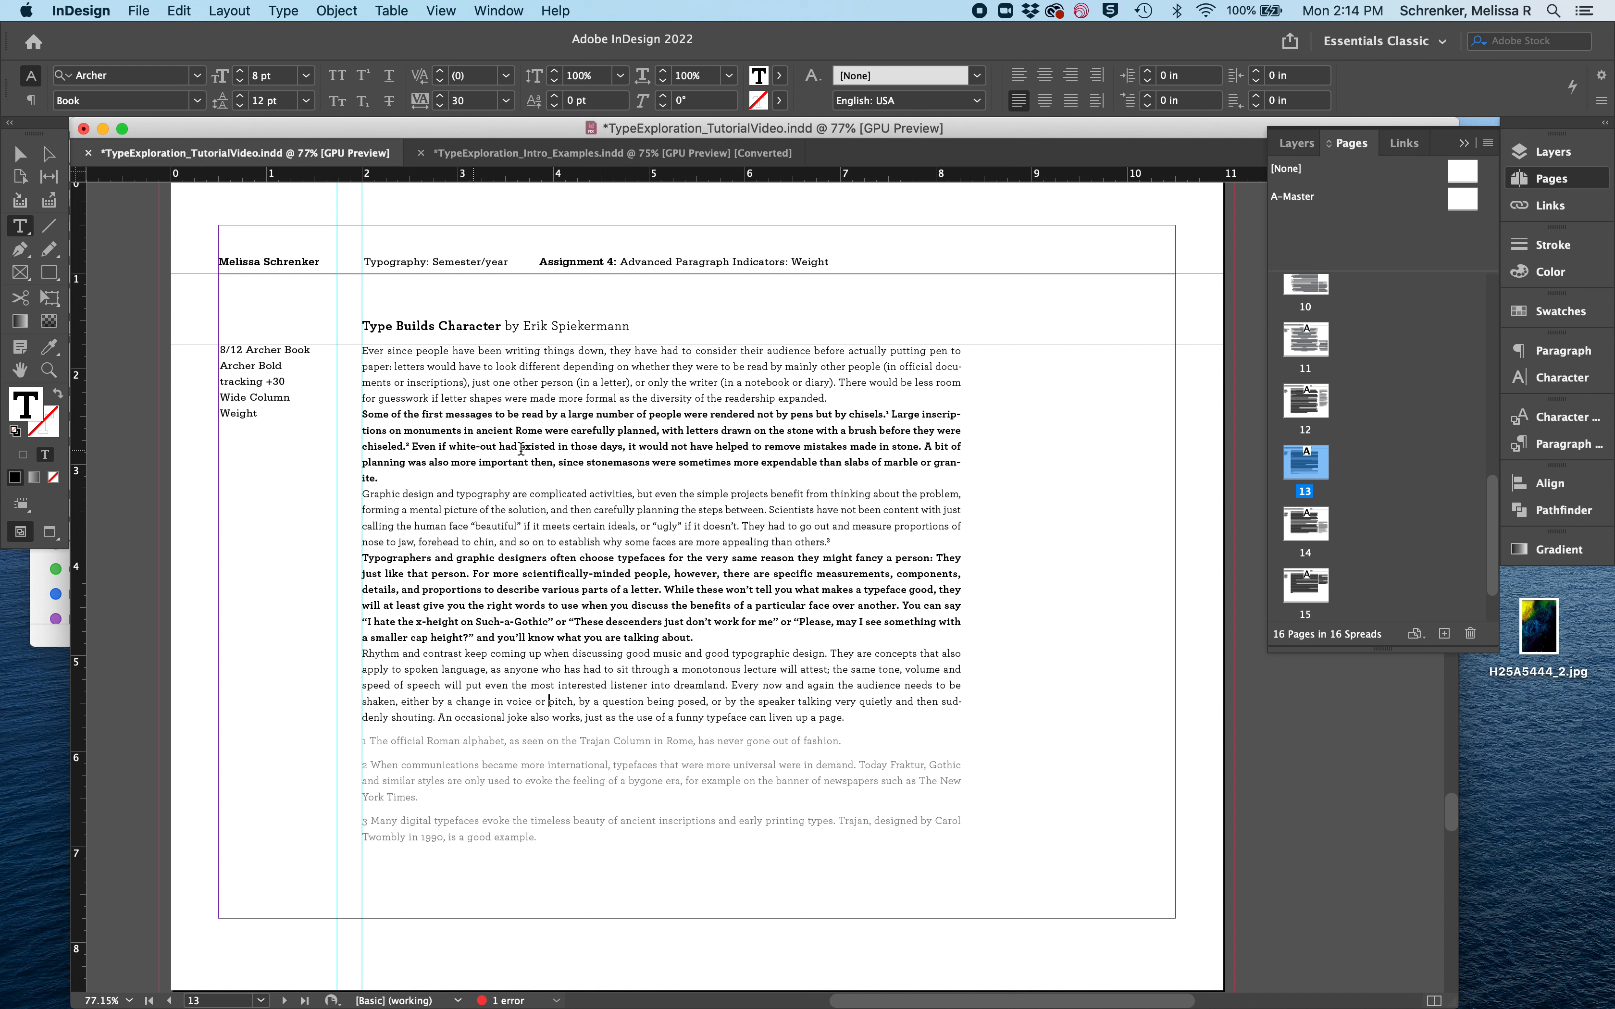
- Set the tracking of all text in the Weight page's main text frame to 30
{"action": "left_click_drag", "start_coordinate": [383, 478], "coordinate": [326, 416]}
{"action": "left_click", "coordinate": [469, 431]}
{"action": "key", "text": "super+a"}
{"action": "left_click", "coordinate": [471, 100]}
{"action": "type", "text": "3"}
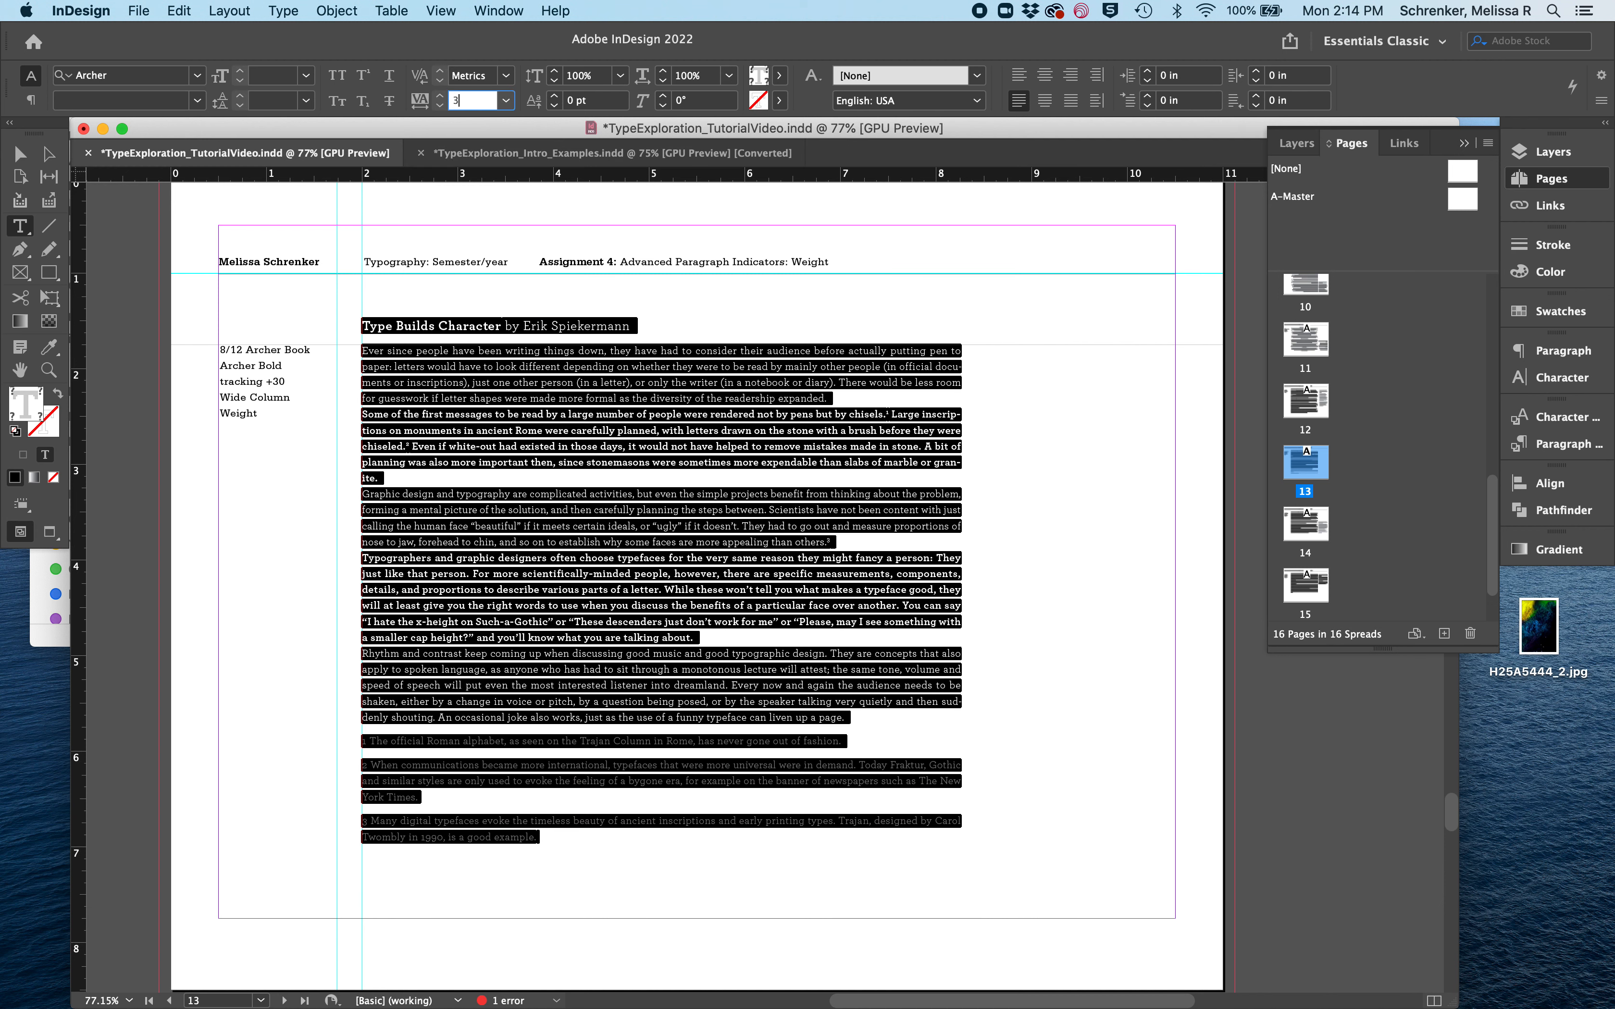
{"action": "key", "text": "Return"}
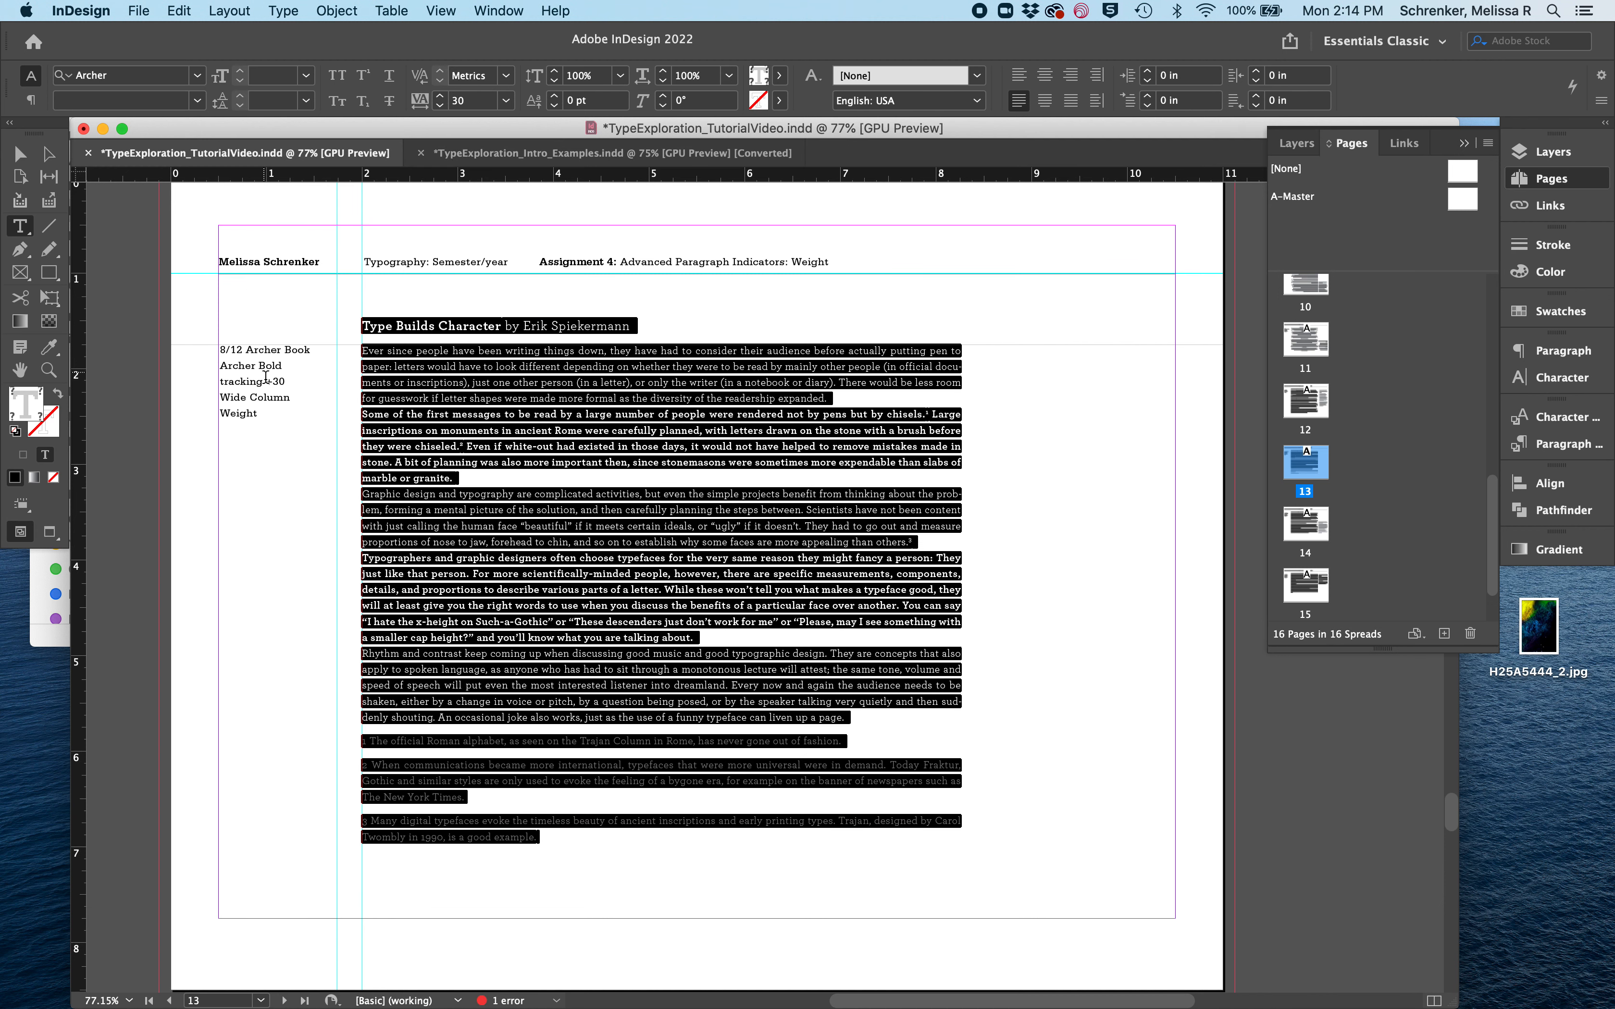
{"action": "left_click", "coordinate": [457, 455]}
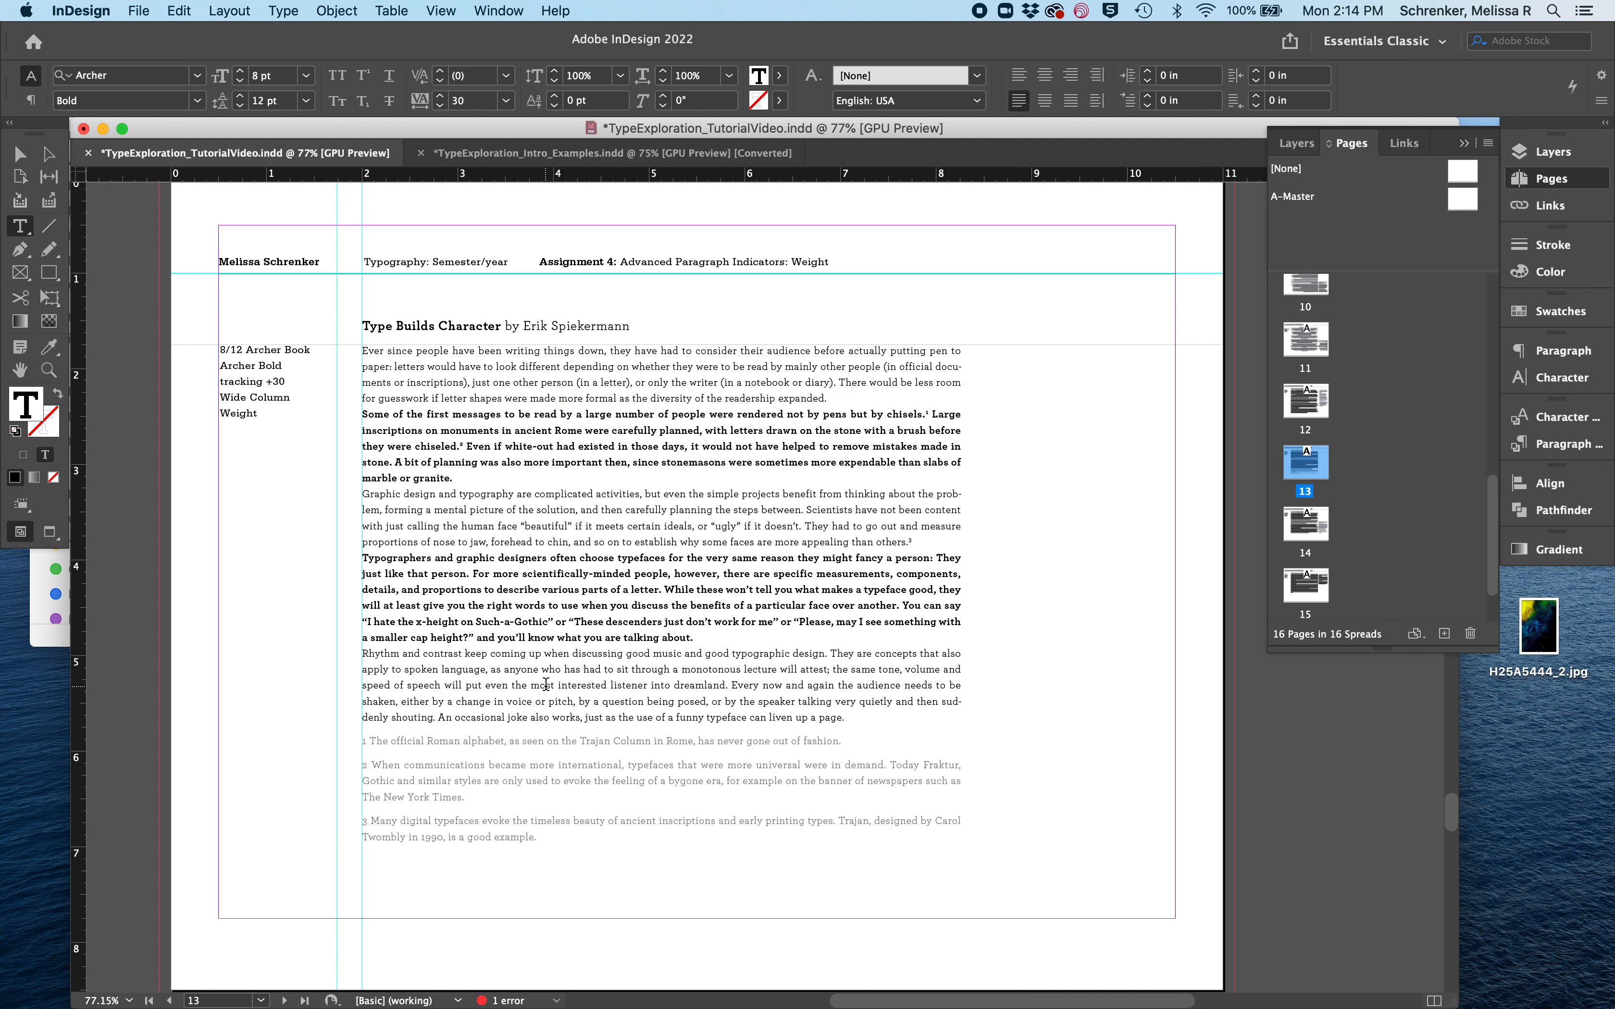
- On the Typeface page, superscript the footnote numbers 1 and 2 after "chisels." and "chiseled." in the second paragraph
{"action": "left_click", "coordinate": [464, 478]}
{"action": "scroll", "coordinate": [605, 431], "scroll_direction": "down", "scroll_amount": 15}
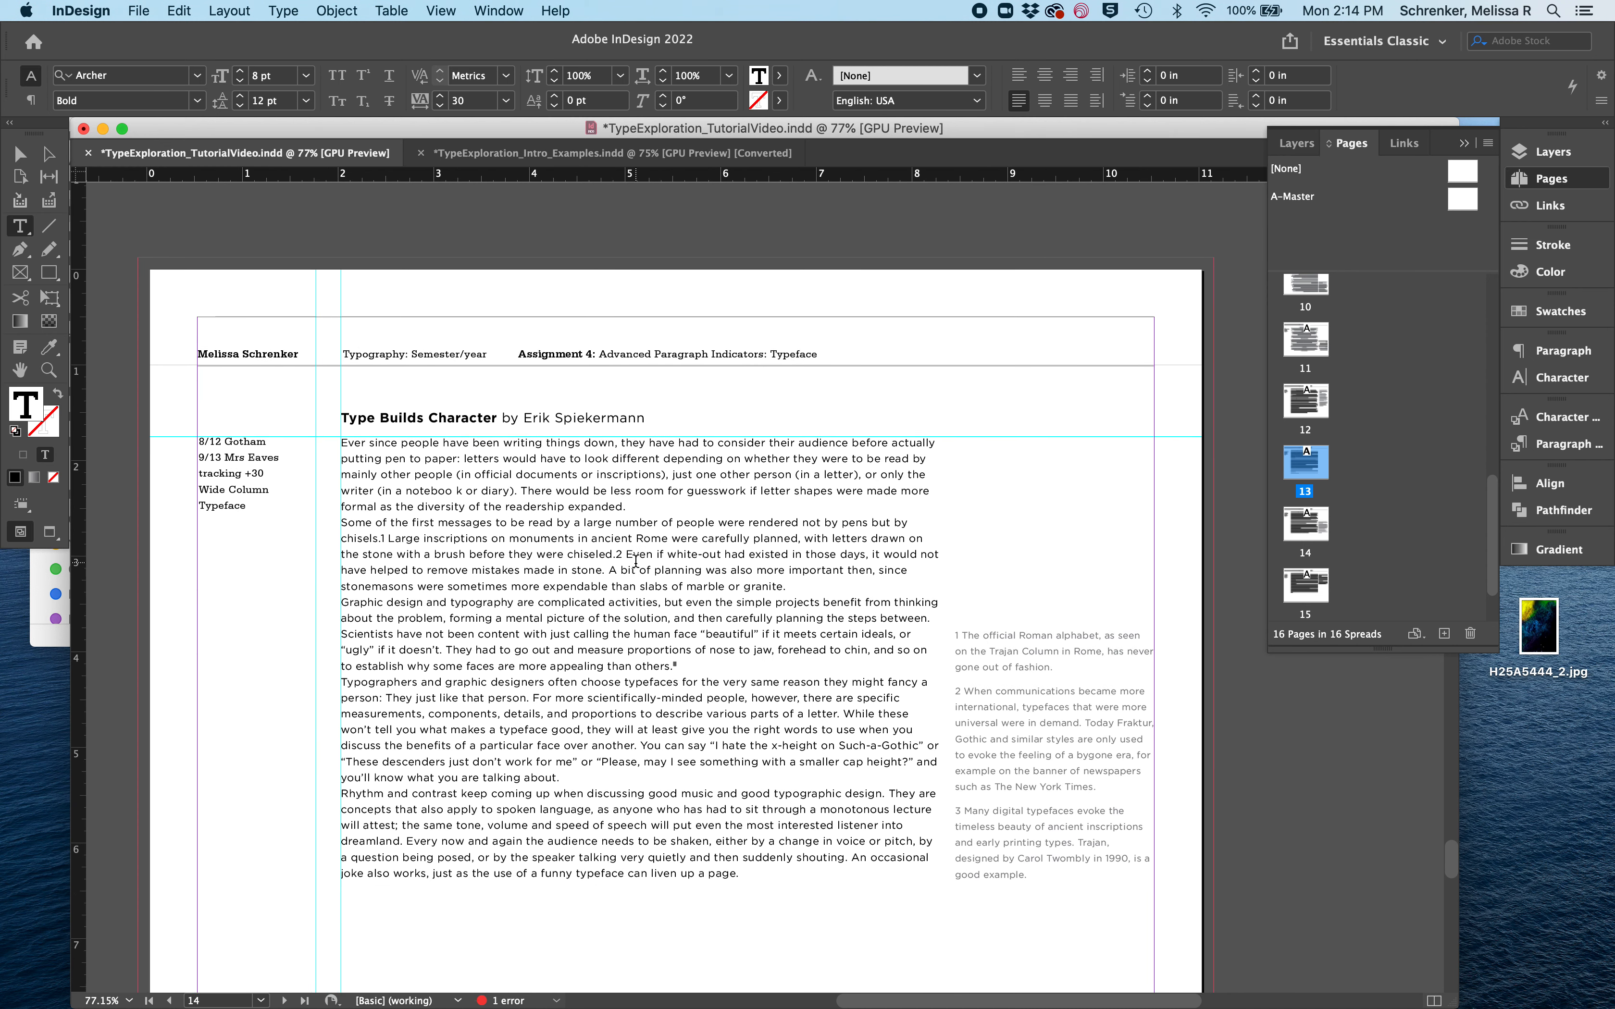
{"action": "scroll", "coordinate": [636, 561], "scroll_direction": "down", "scroll_amount": 2}
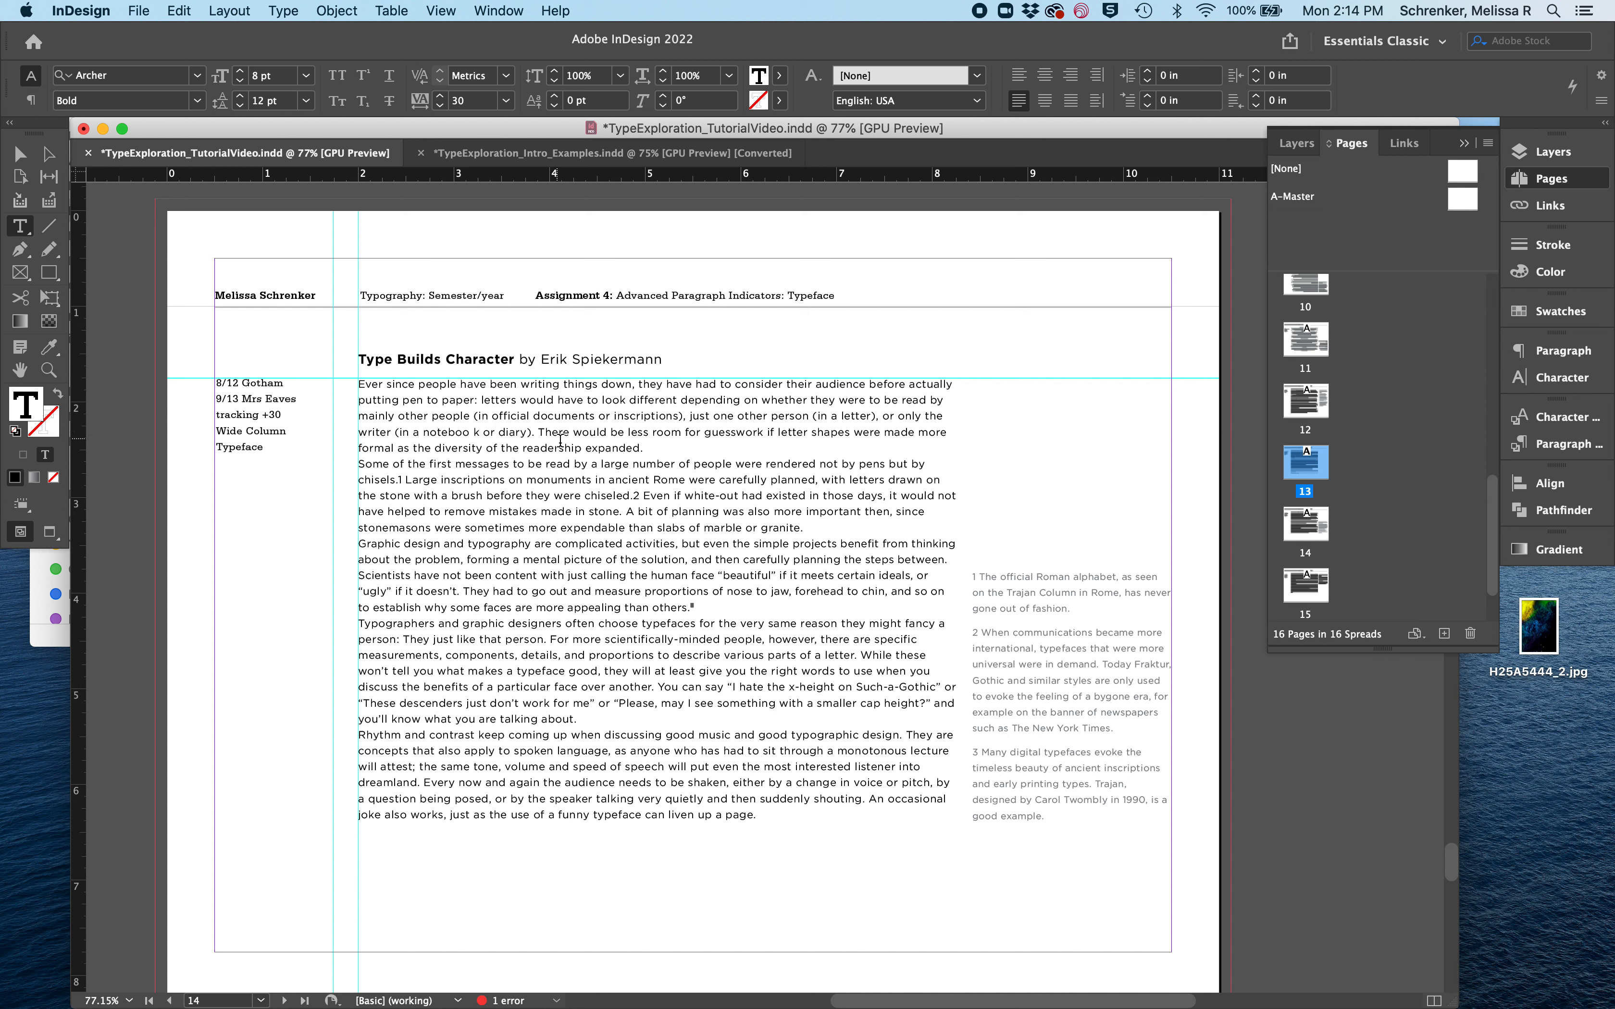
{"action": "left_click", "coordinate": [414, 400]}
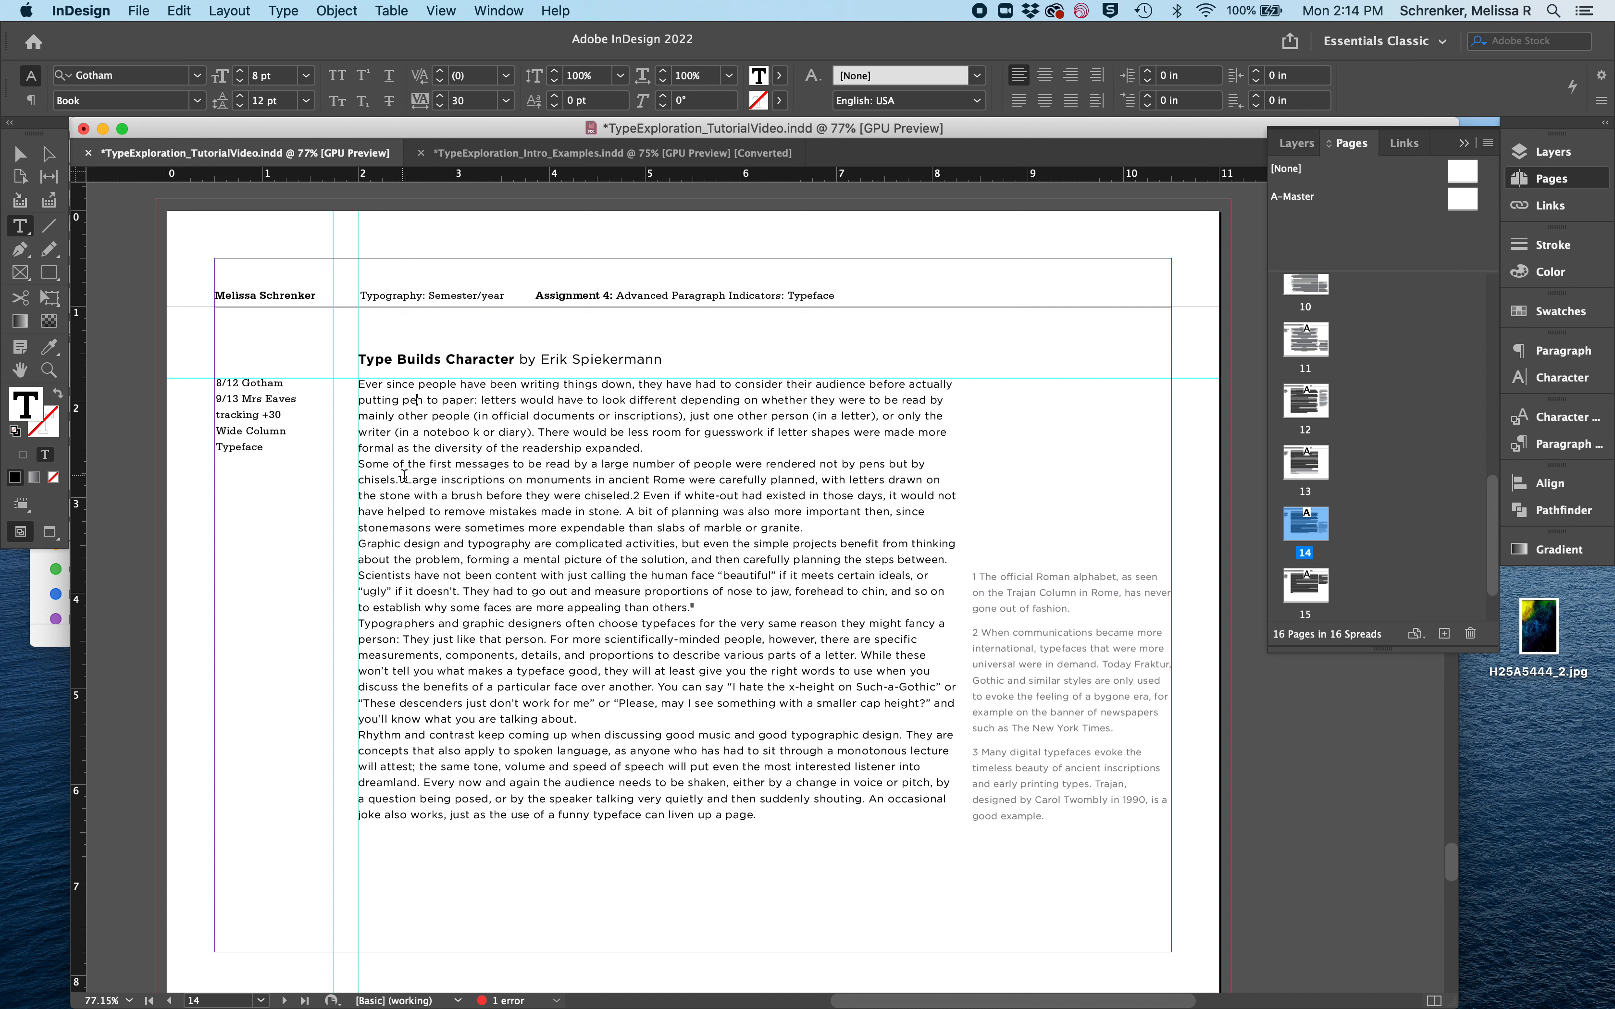
{"action": "left_click_drag", "start_coordinate": [398, 479], "coordinate": [405, 480]}
{"action": "left_click", "coordinate": [363, 75]}
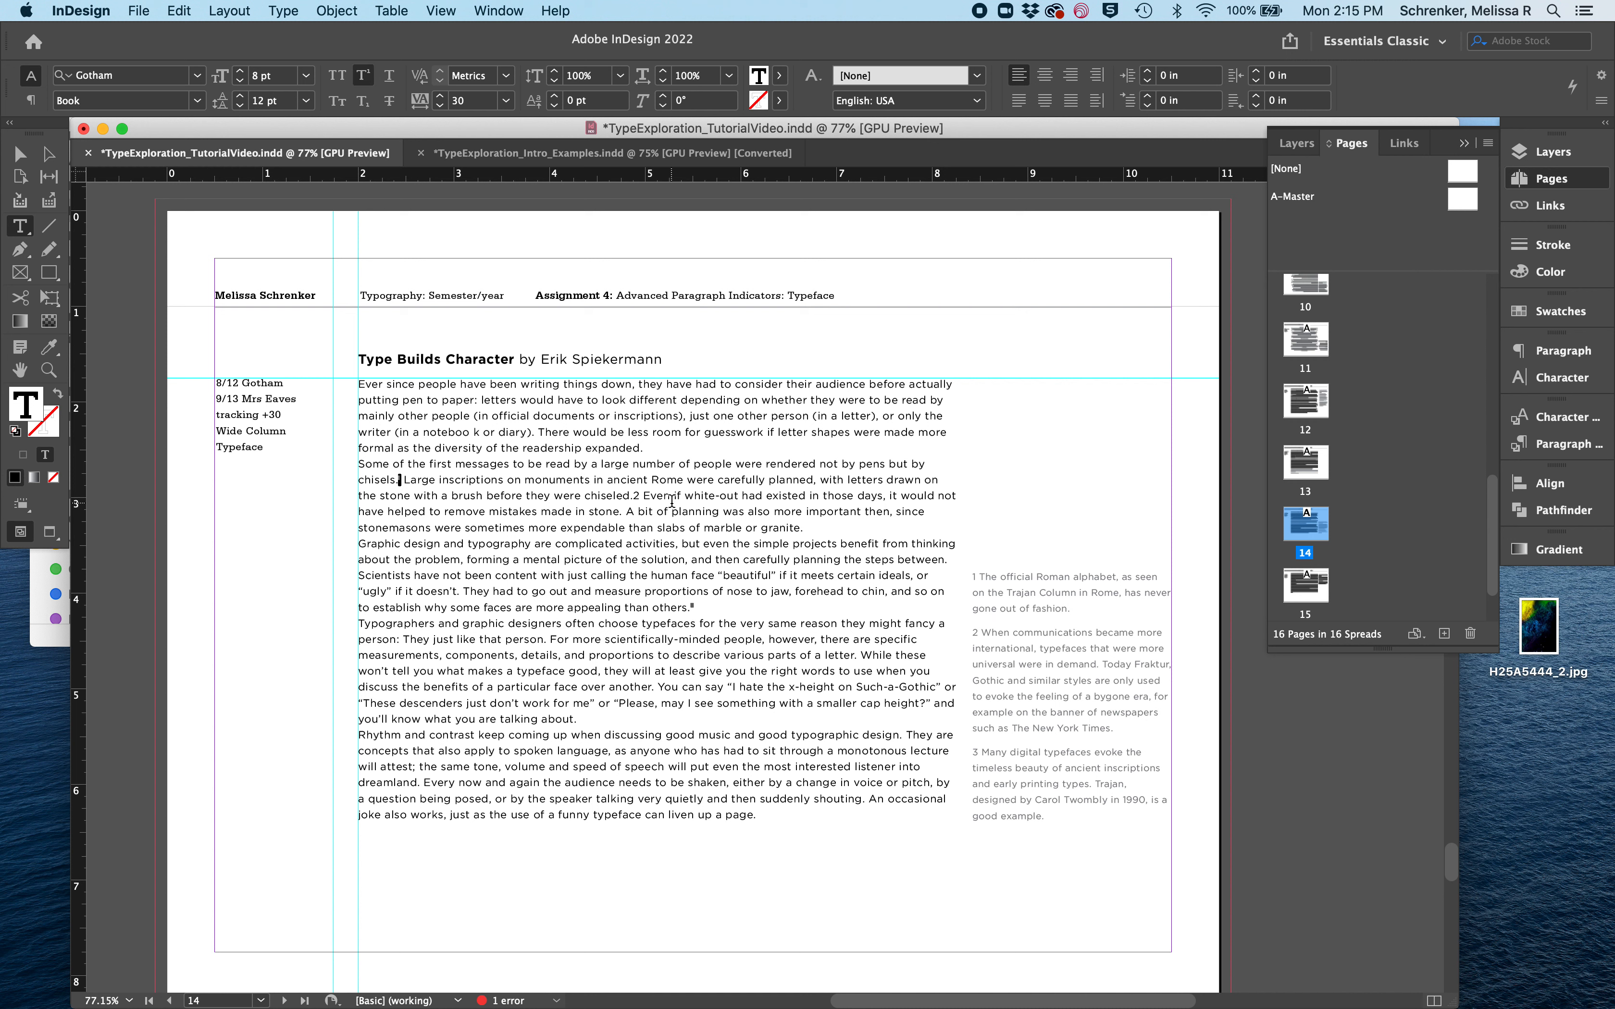
{"action": "left_click_drag", "start_coordinate": [632, 495], "coordinate": [641, 496]}
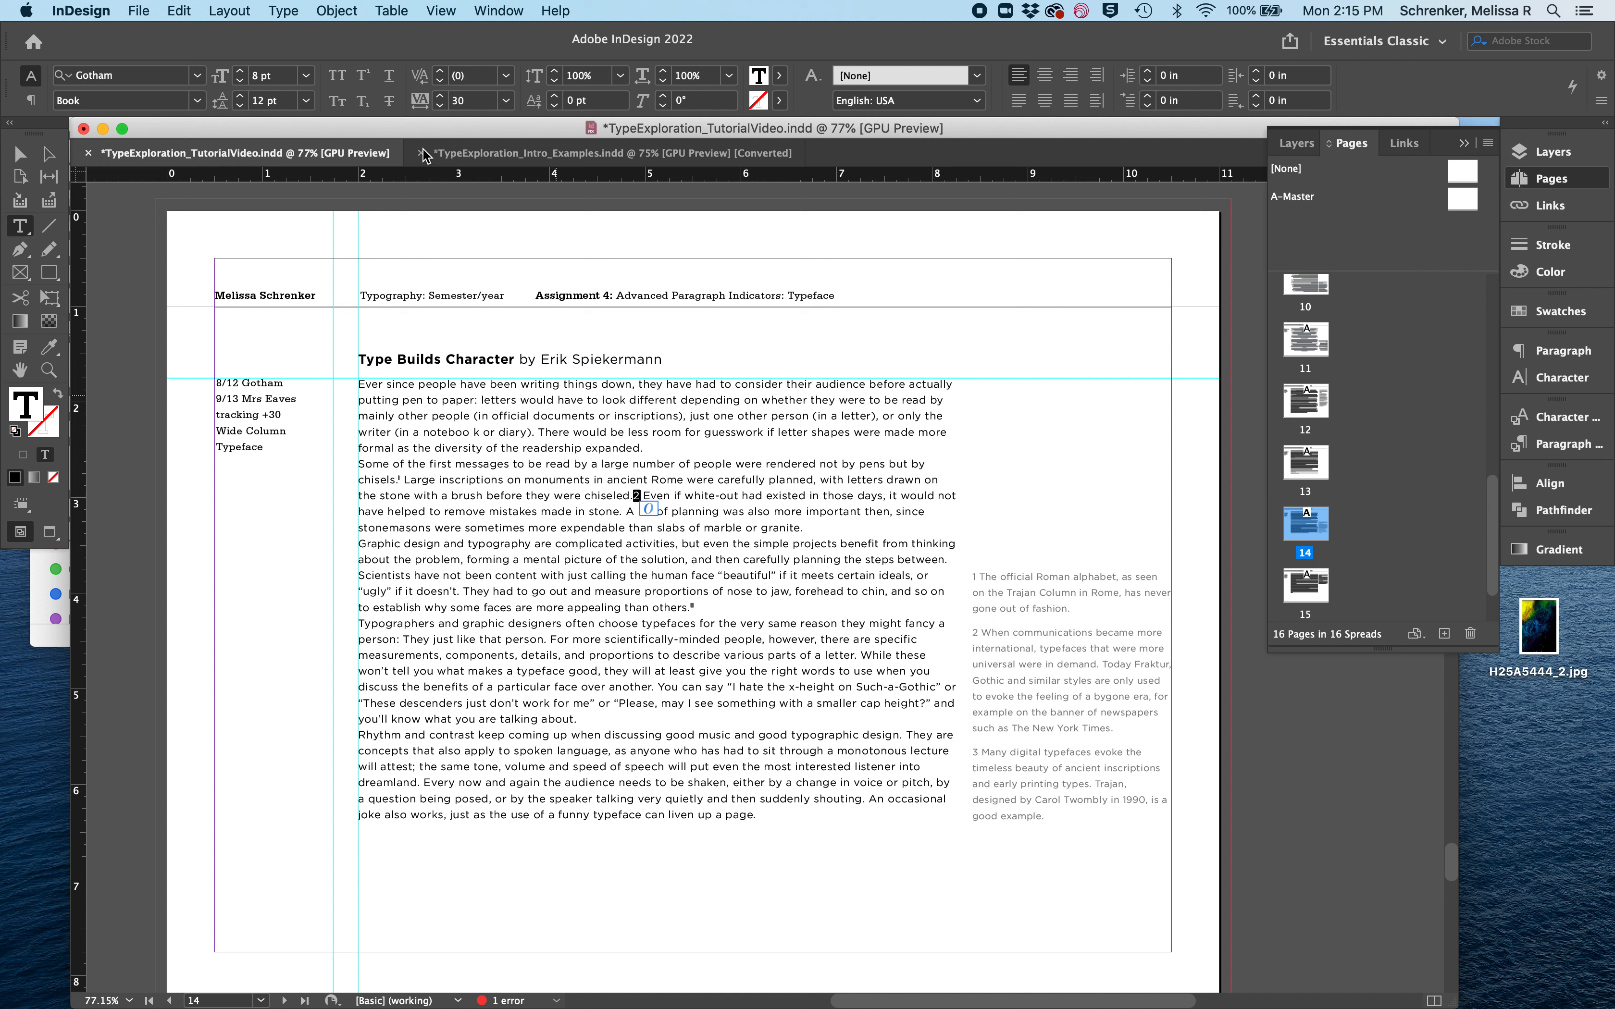
{"action": "left_click", "coordinate": [361, 75]}
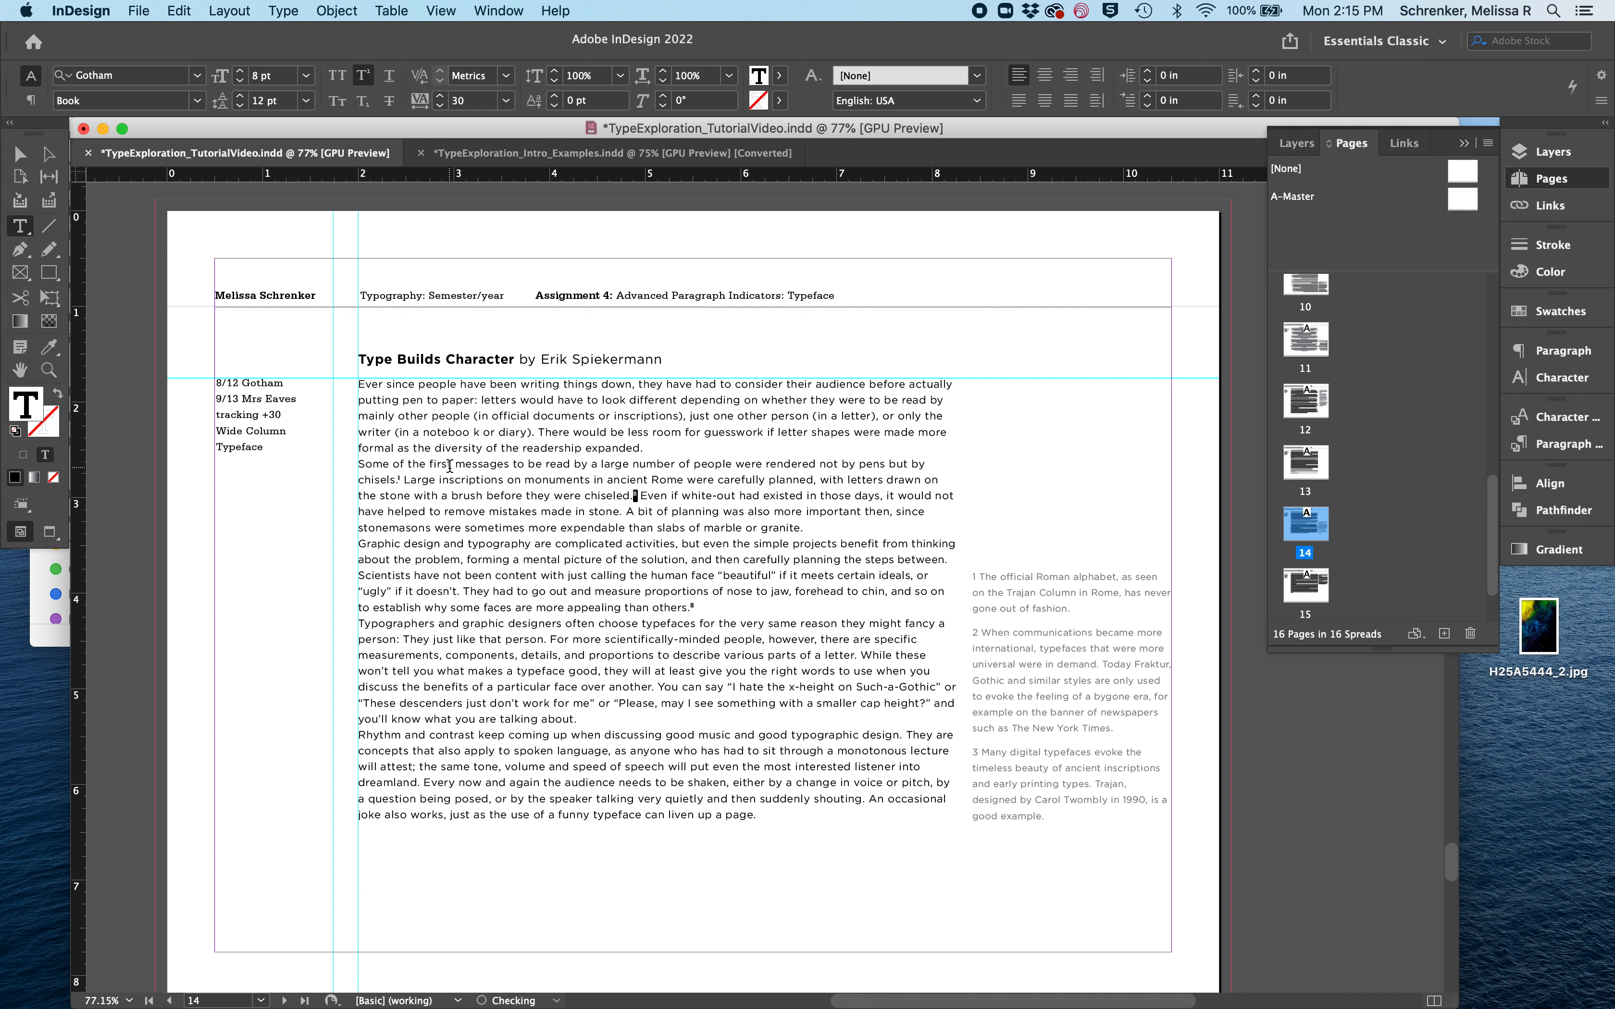
{"action": "left_click", "coordinate": [544, 577]}
- Set the whole second paragraph, starting "Some of the first messages", in Mrs Eaves OT Roman
{"action": "left_click_drag", "start_coordinate": [825, 527], "coordinate": [323, 465]}
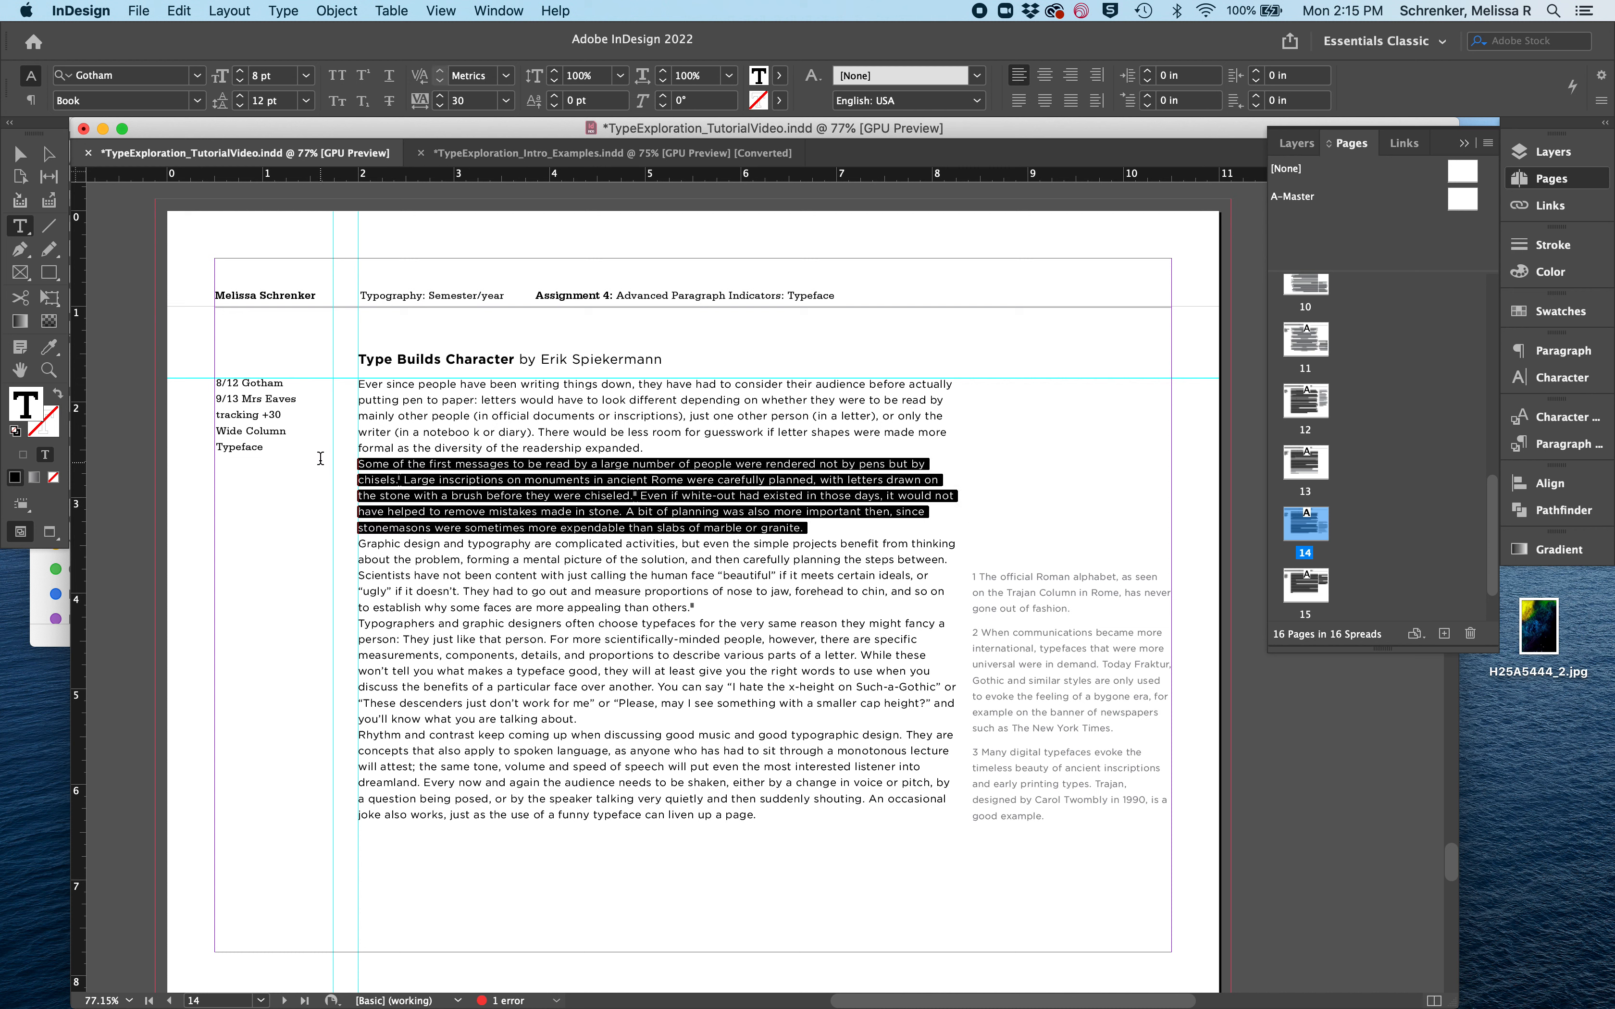
{"action": "left_click", "coordinate": [113, 81]}
{"action": "type", "text": "mrs"}
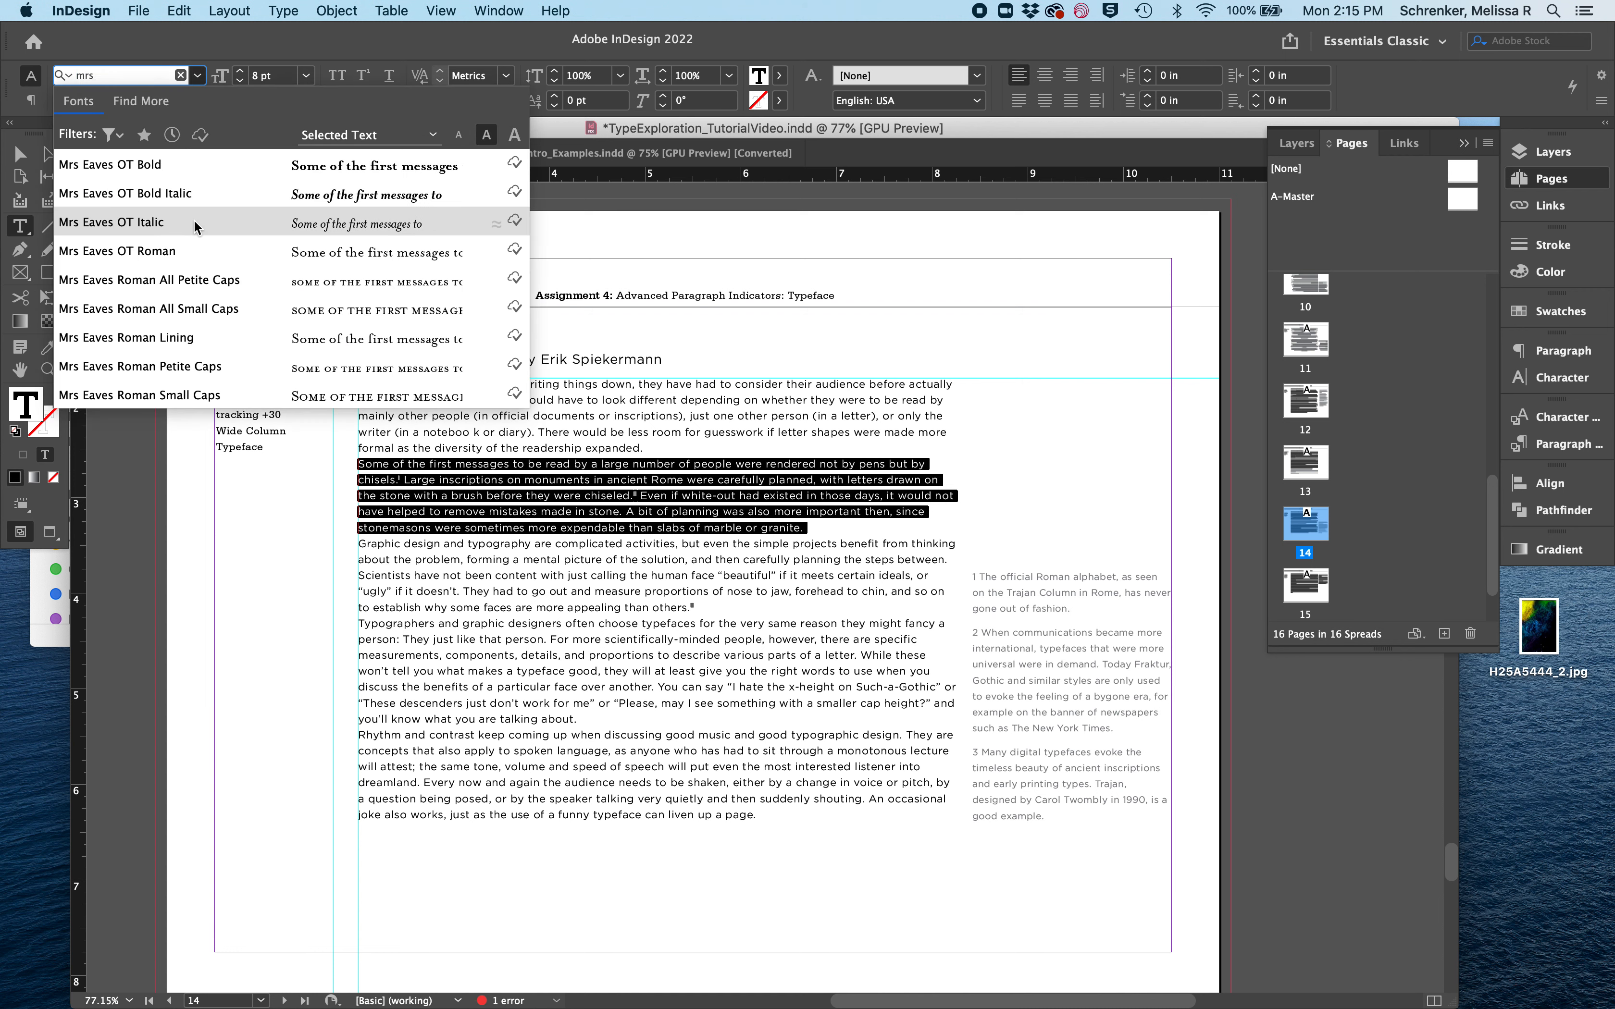
{"action": "left_click", "coordinate": [194, 252]}
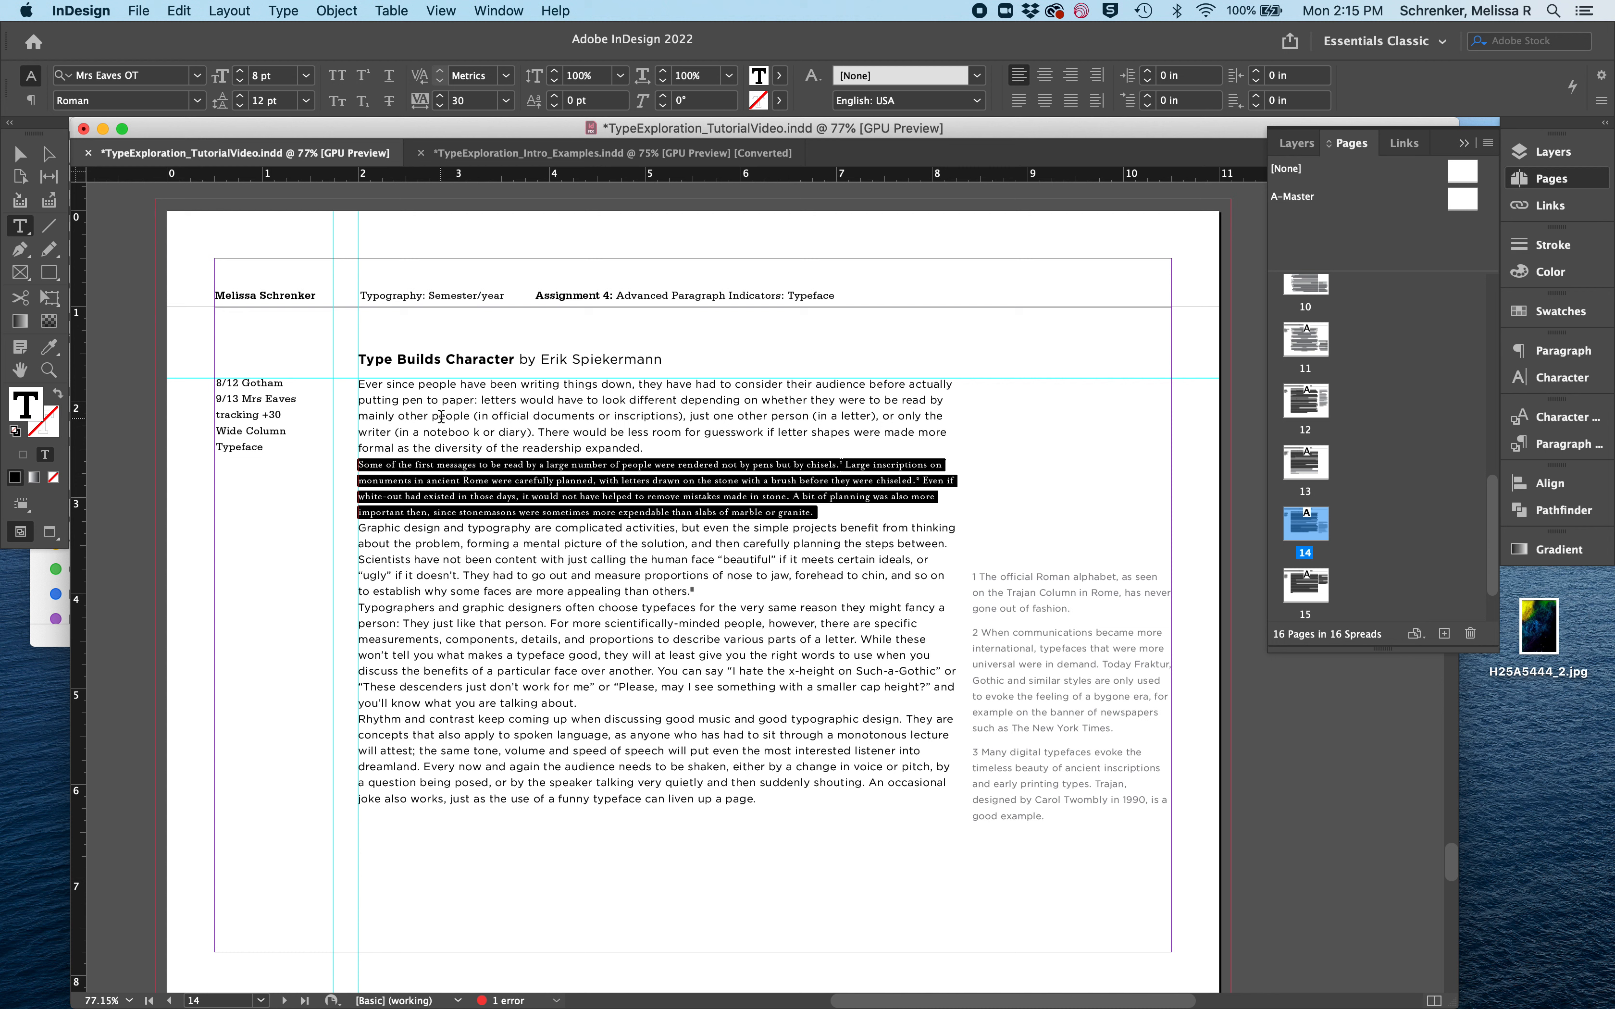
{"action": "left_click", "coordinate": [456, 479]}
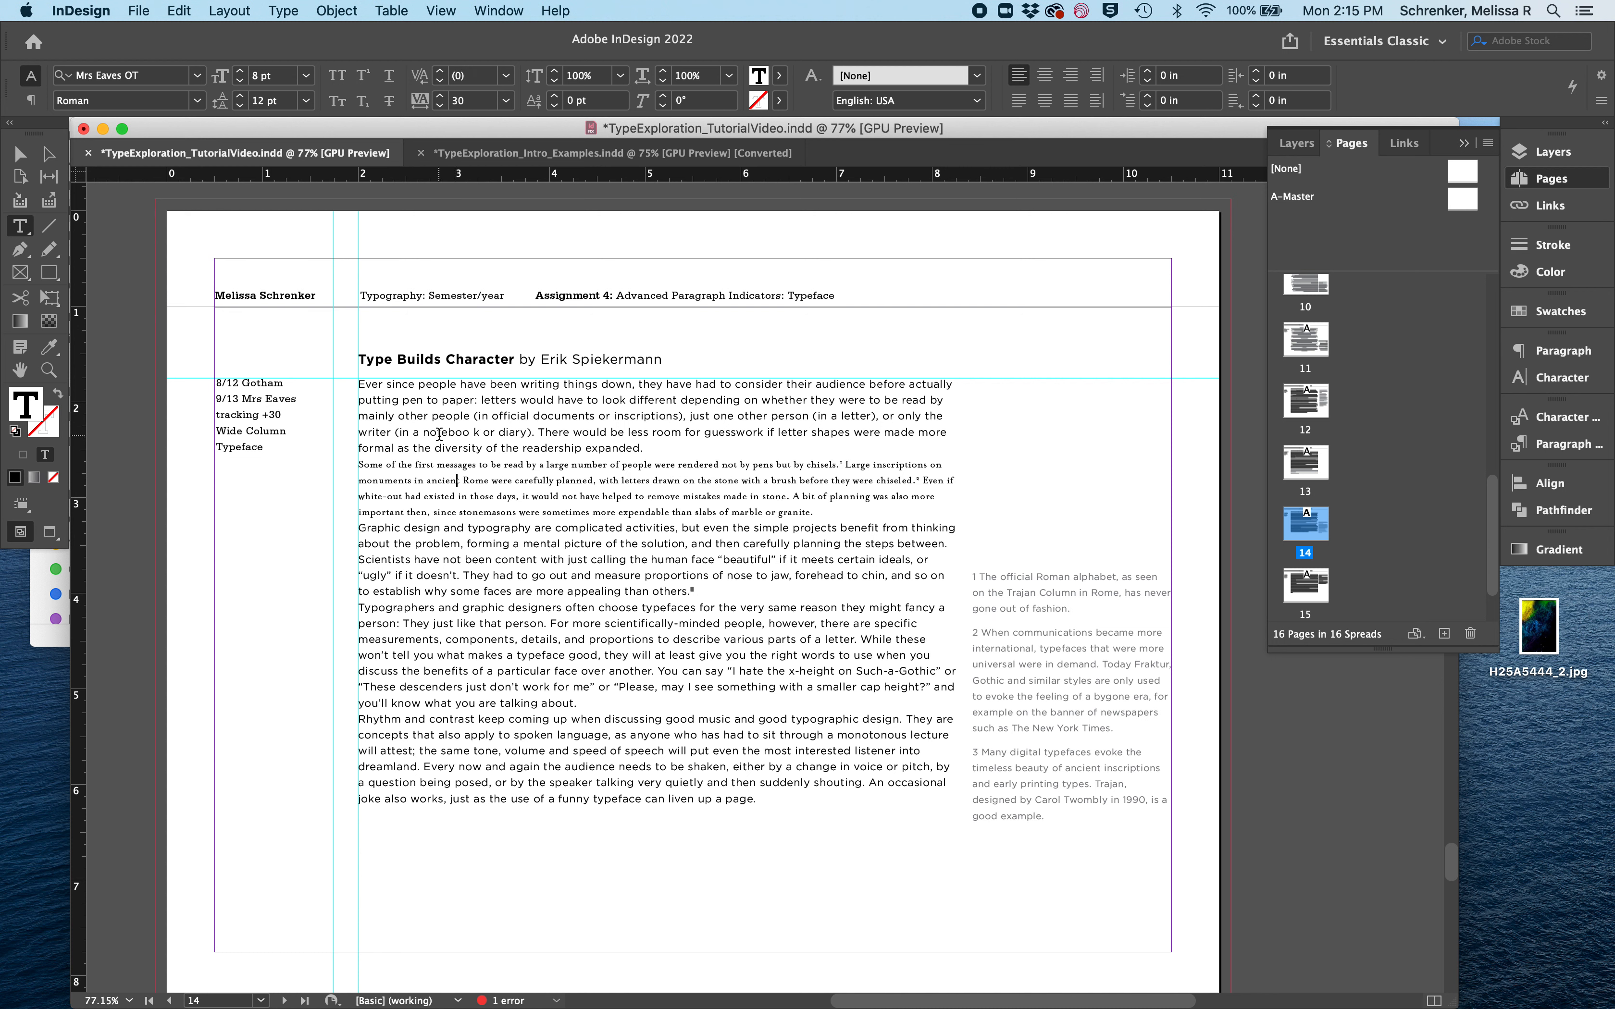
{"action": "left_click", "coordinate": [439, 434]}
{"action": "left_click", "coordinate": [437, 479]}
- Set the Typeface page's second paragraph to 9 pt type with 13 pt leading
{"action": "left_click_drag", "start_coordinate": [822, 513], "coordinate": [318, 467]}
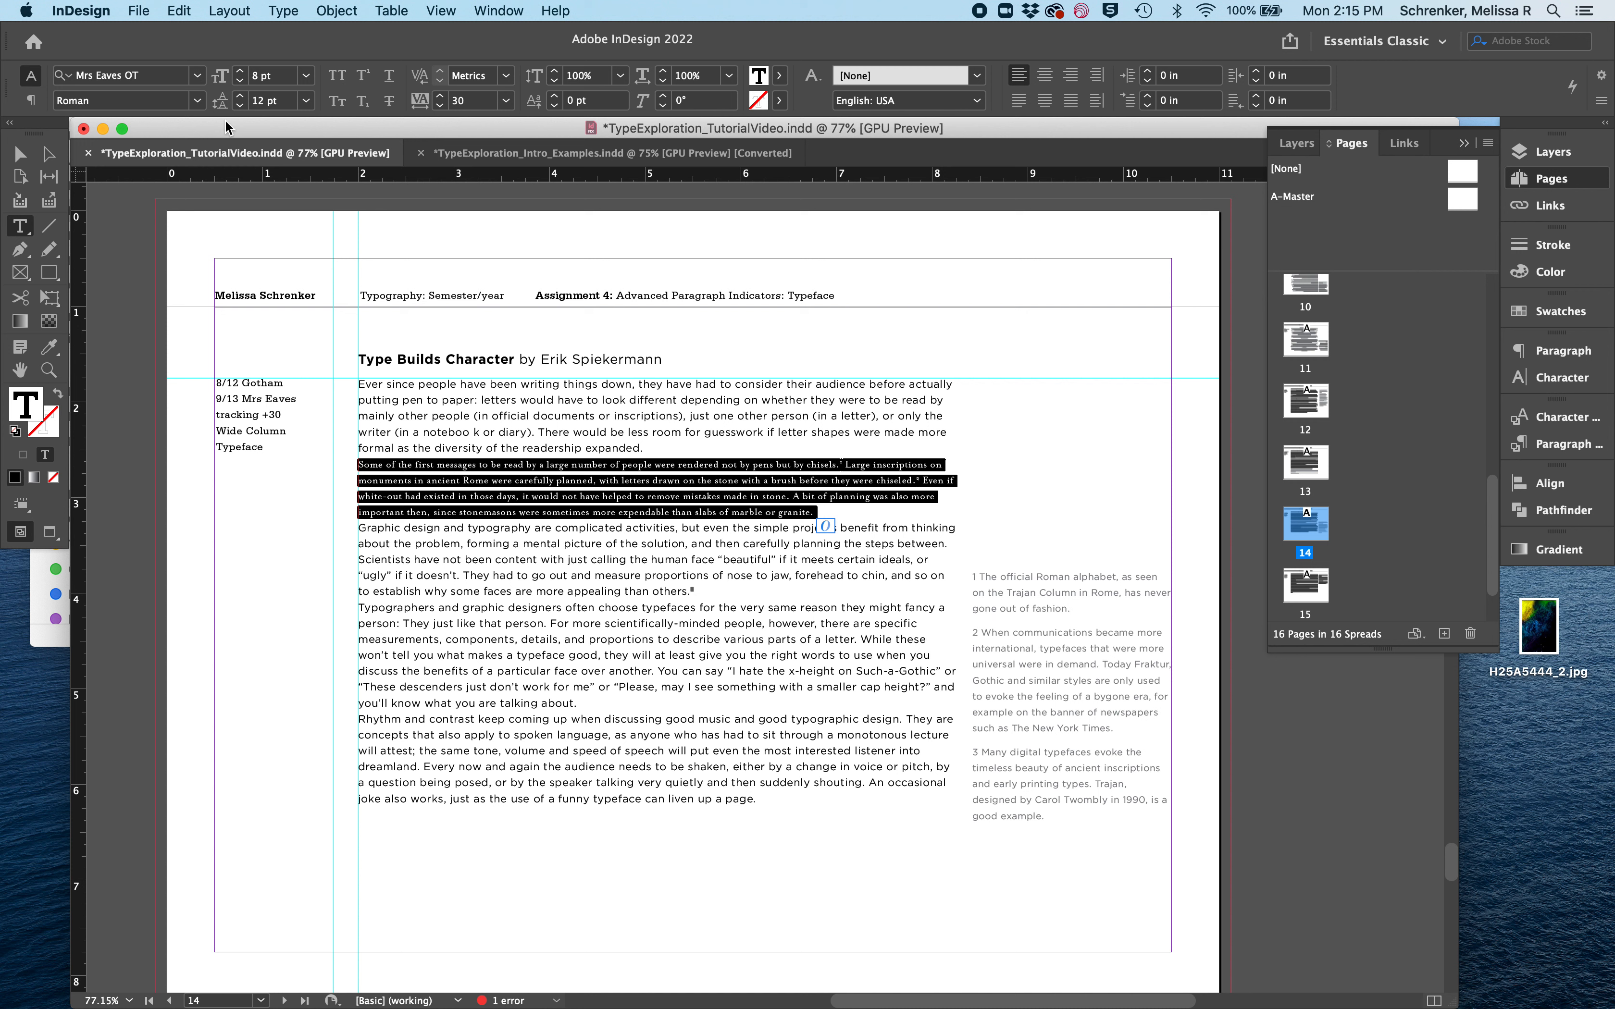
{"action": "left_click", "coordinate": [240, 71]}
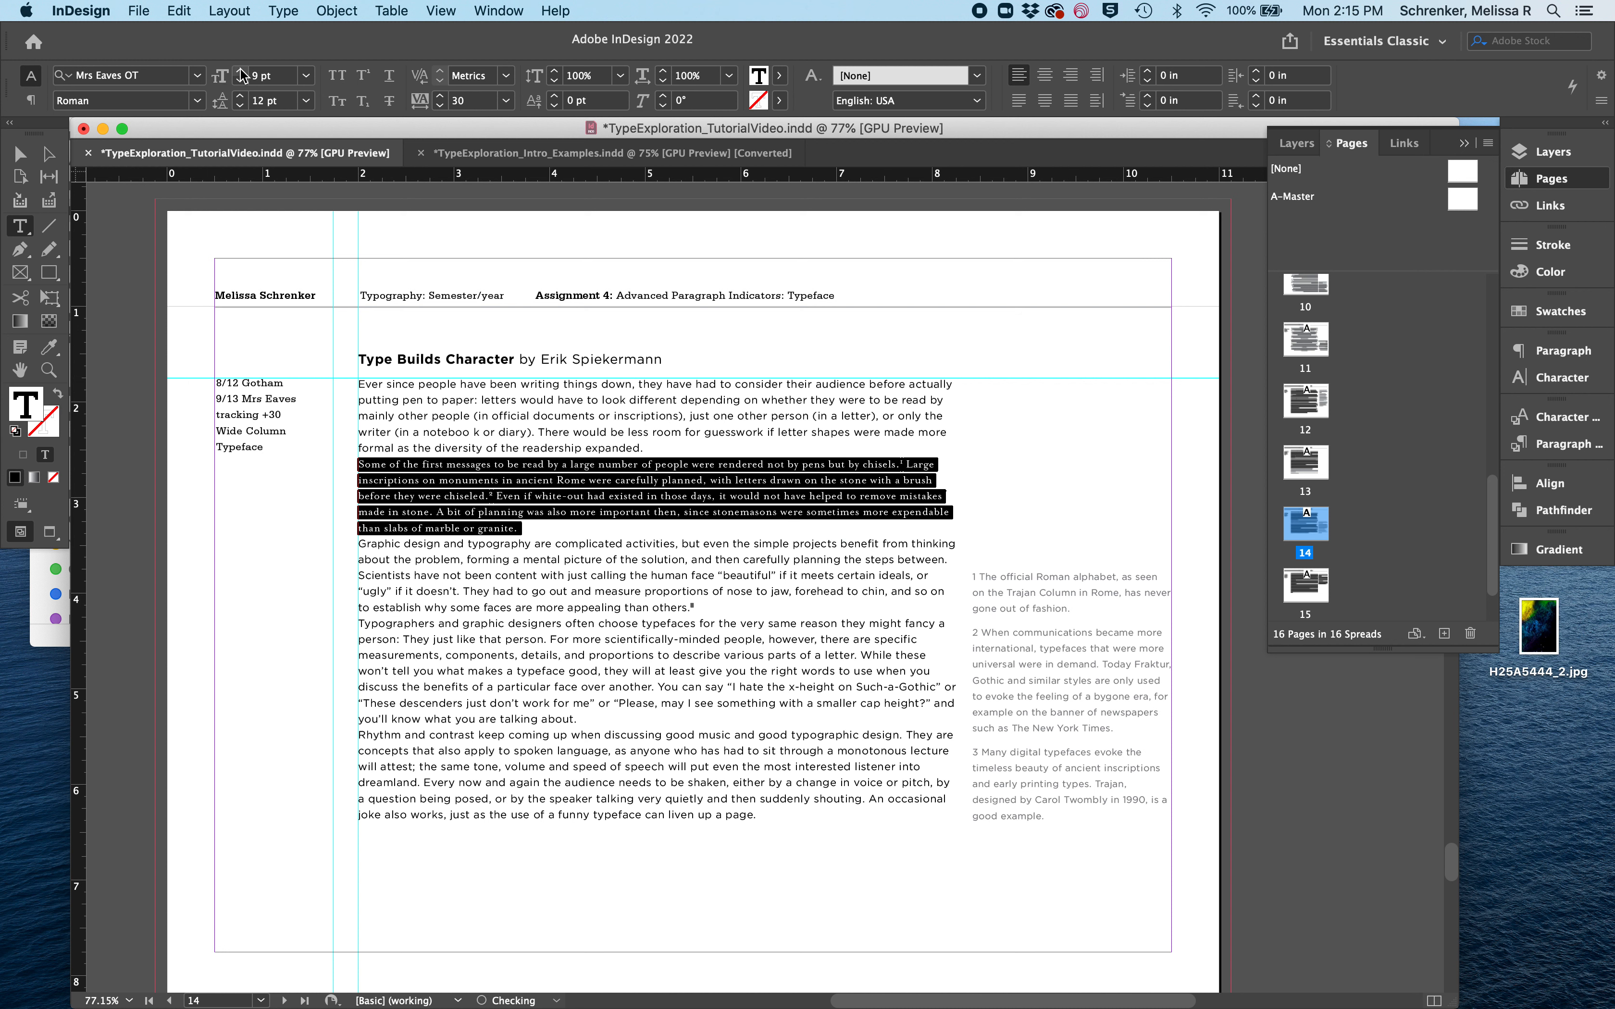
{"action": "left_click", "coordinate": [242, 101]}
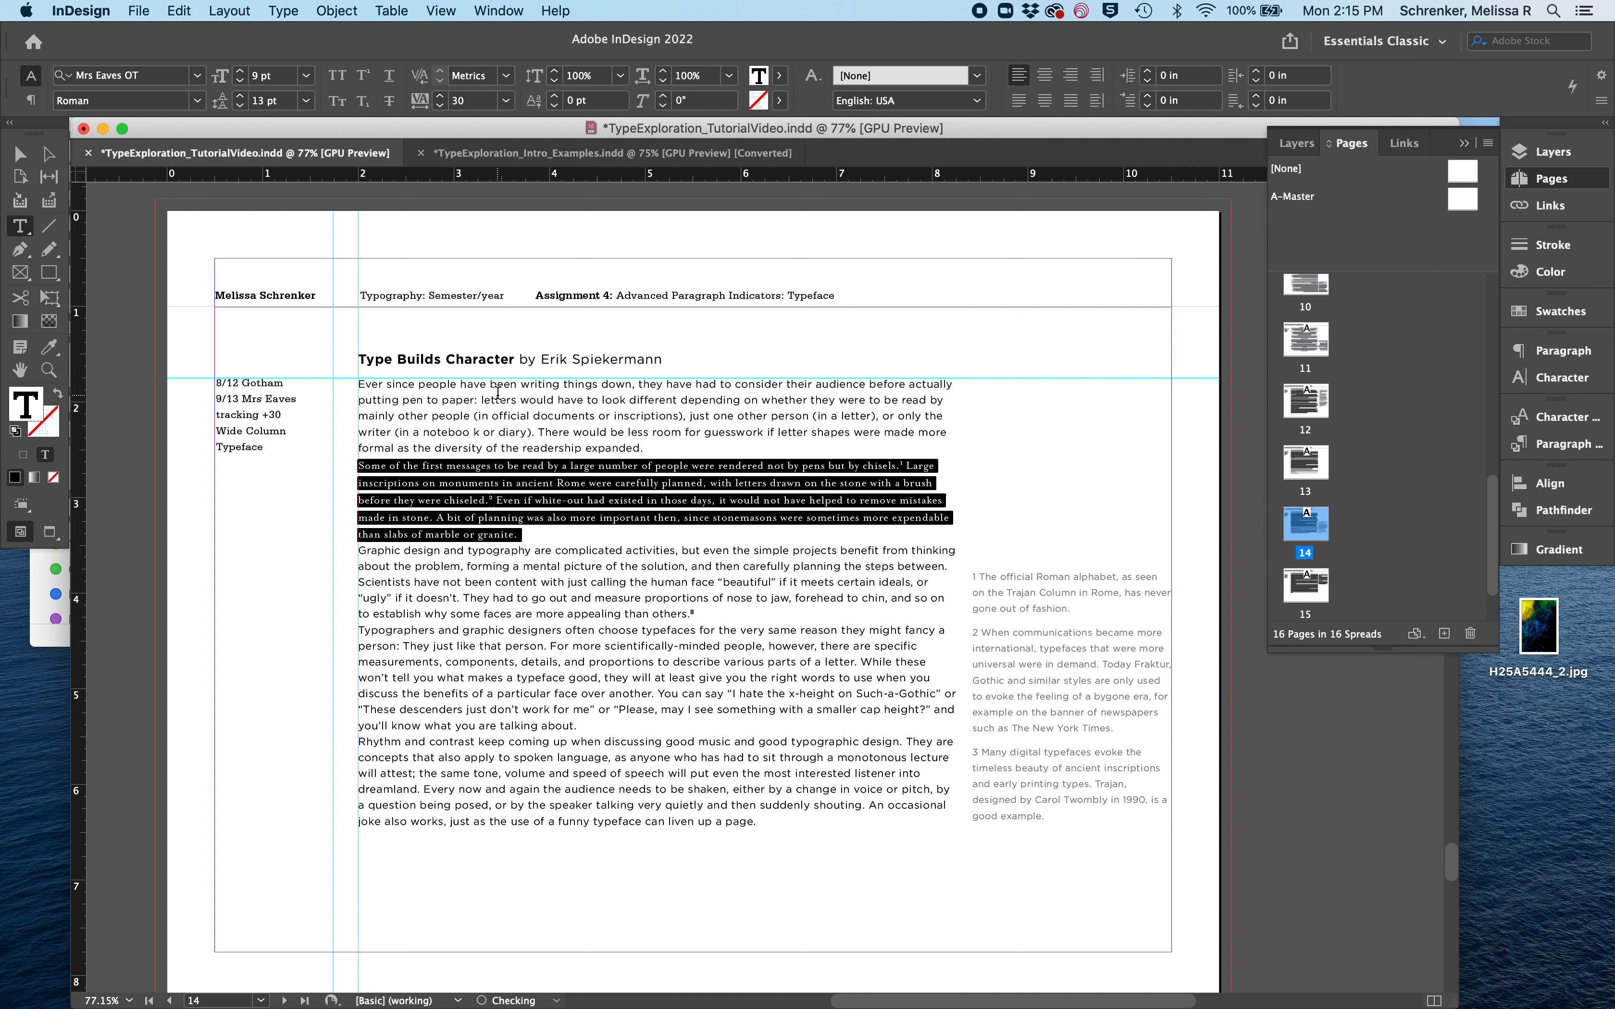
- Delete the stray space inside the word "notebook" in the first paragraph
{"action": "left_click", "coordinate": [472, 481]}
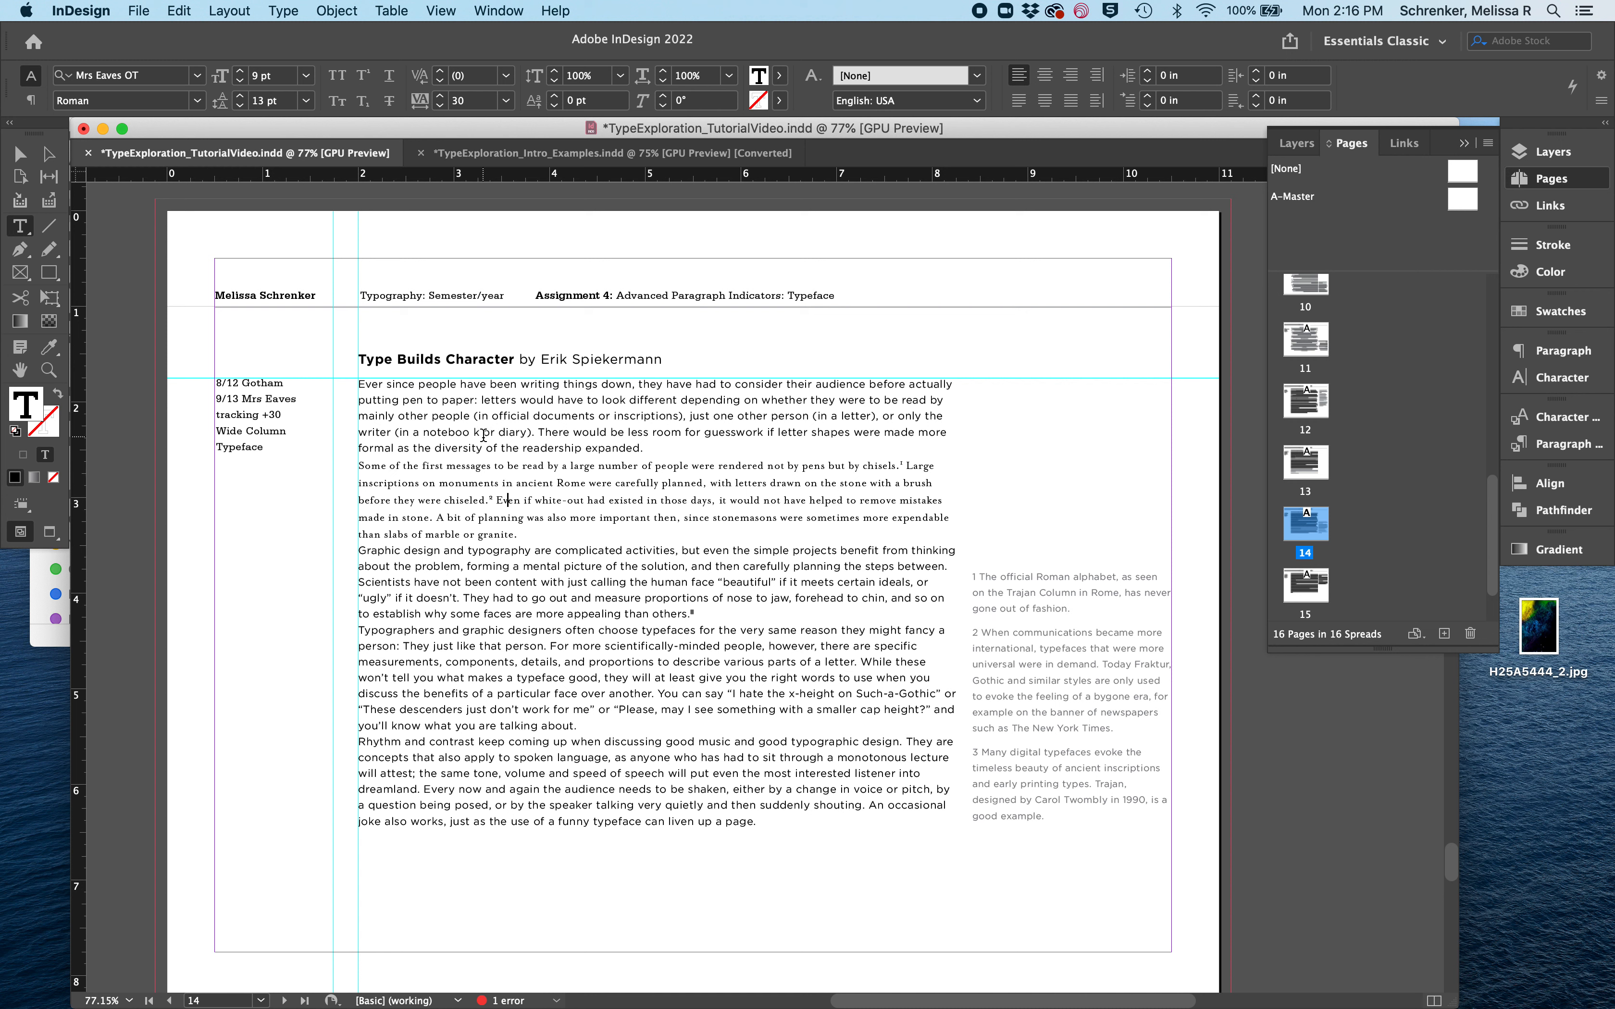
{"action": "left_click", "coordinate": [474, 432]}
{"action": "key", "text": "BackSpace"}
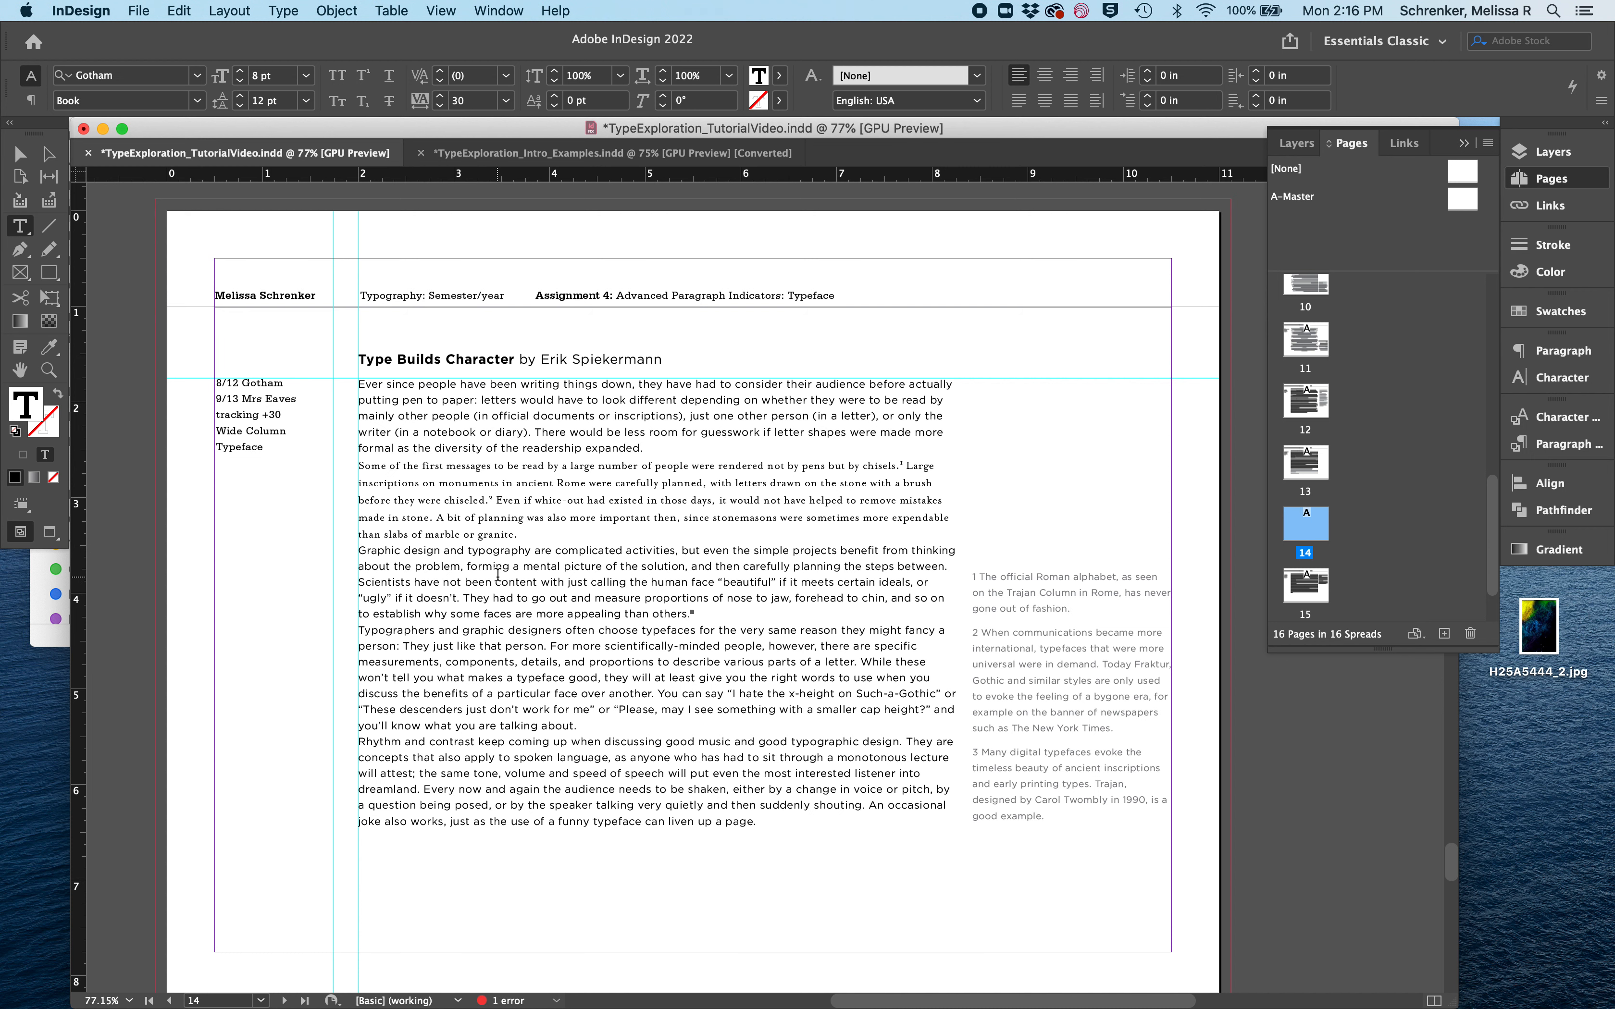
- Set the fourth paragraph, starting "Typographers and graphic designers", in Mrs Eaves OT Roman at 9 pt with 13 pt leading
{"action": "left_click_drag", "start_coordinate": [581, 727], "coordinate": [298, 632]}
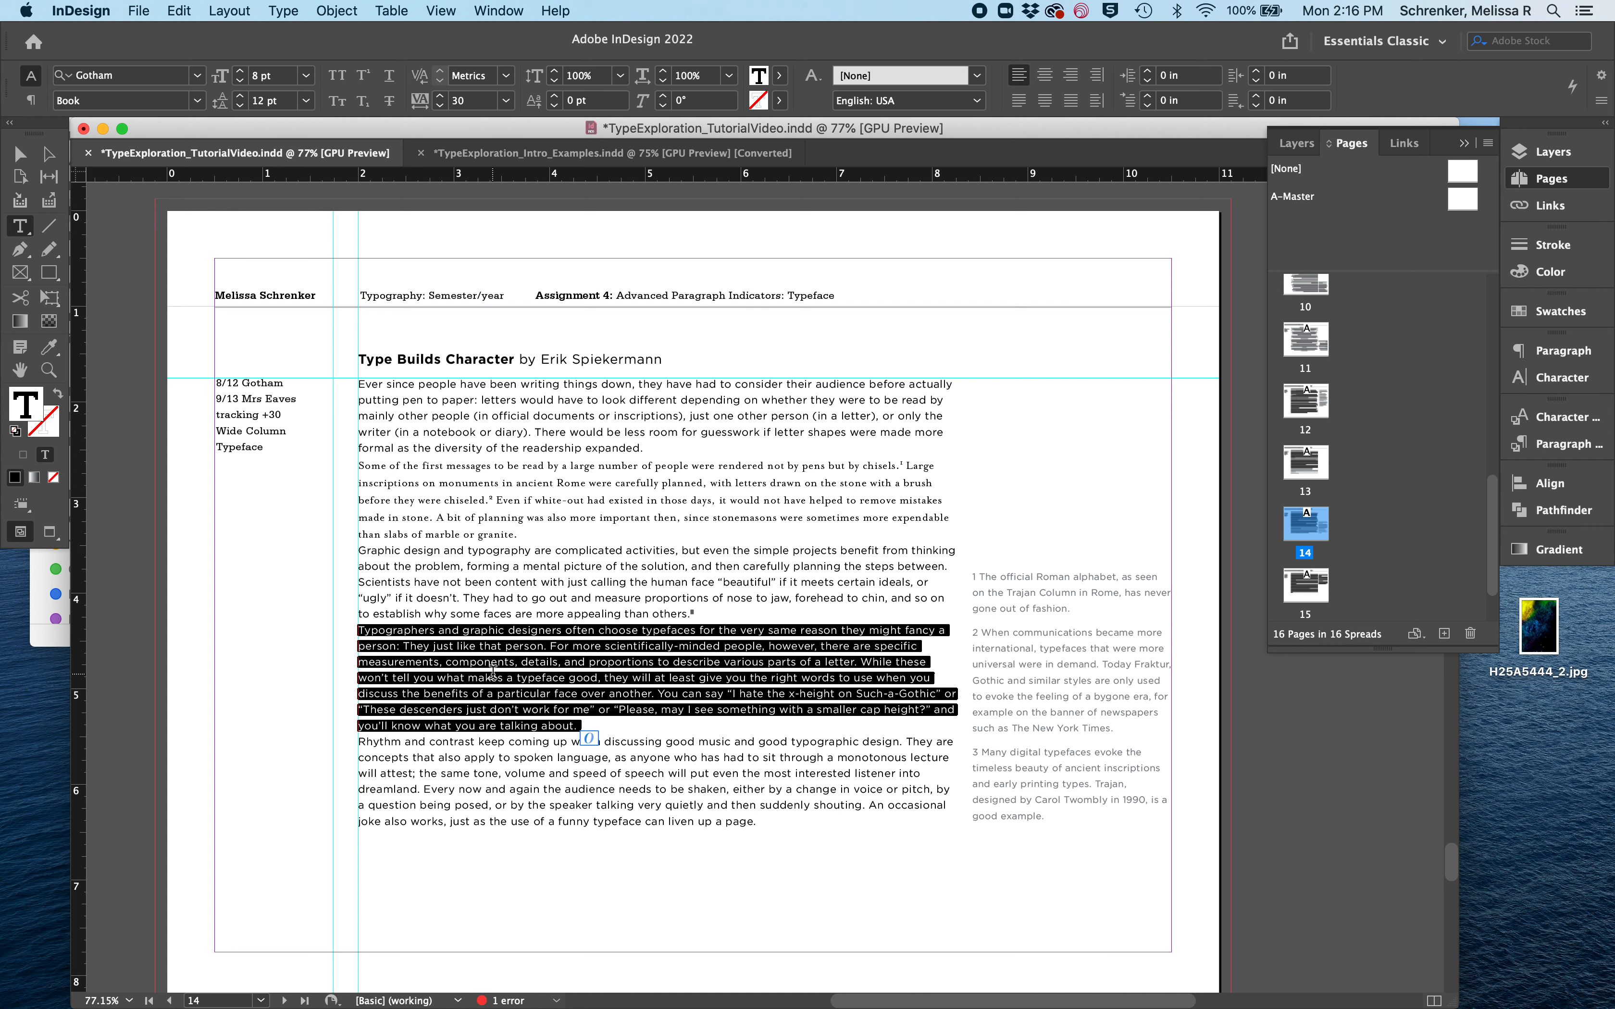
{"action": "left_click", "coordinate": [171, 69]}
{"action": "type", "text": "mrs"}
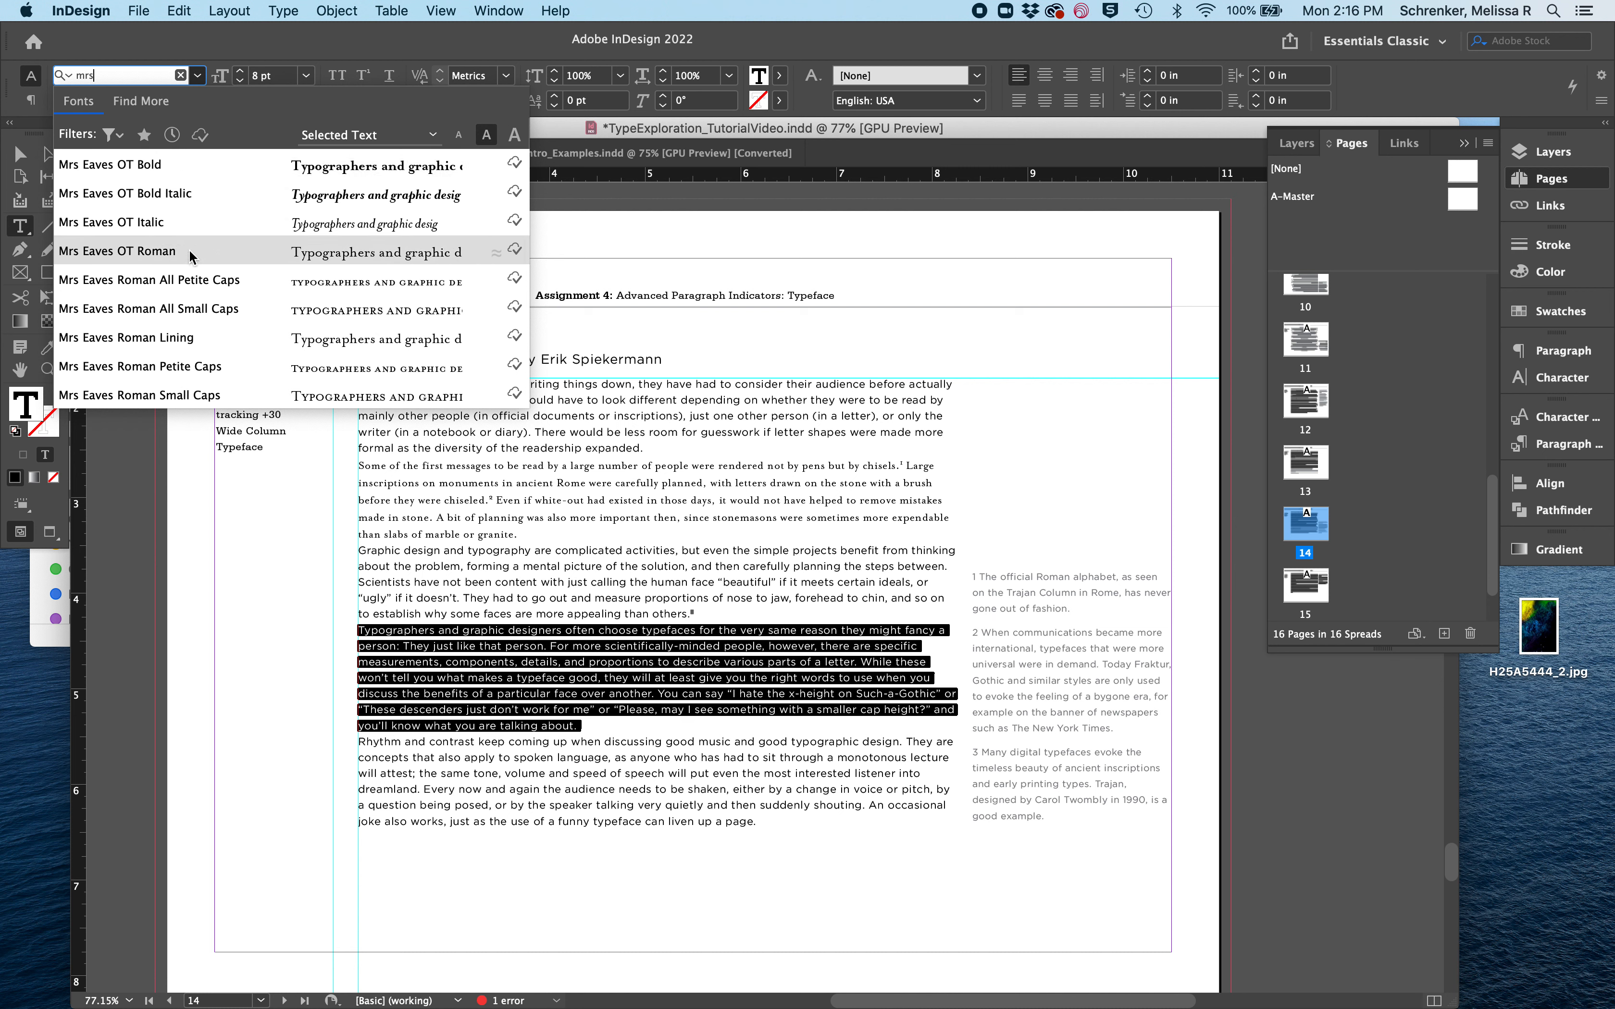
{"action": "left_click", "coordinate": [117, 251]}
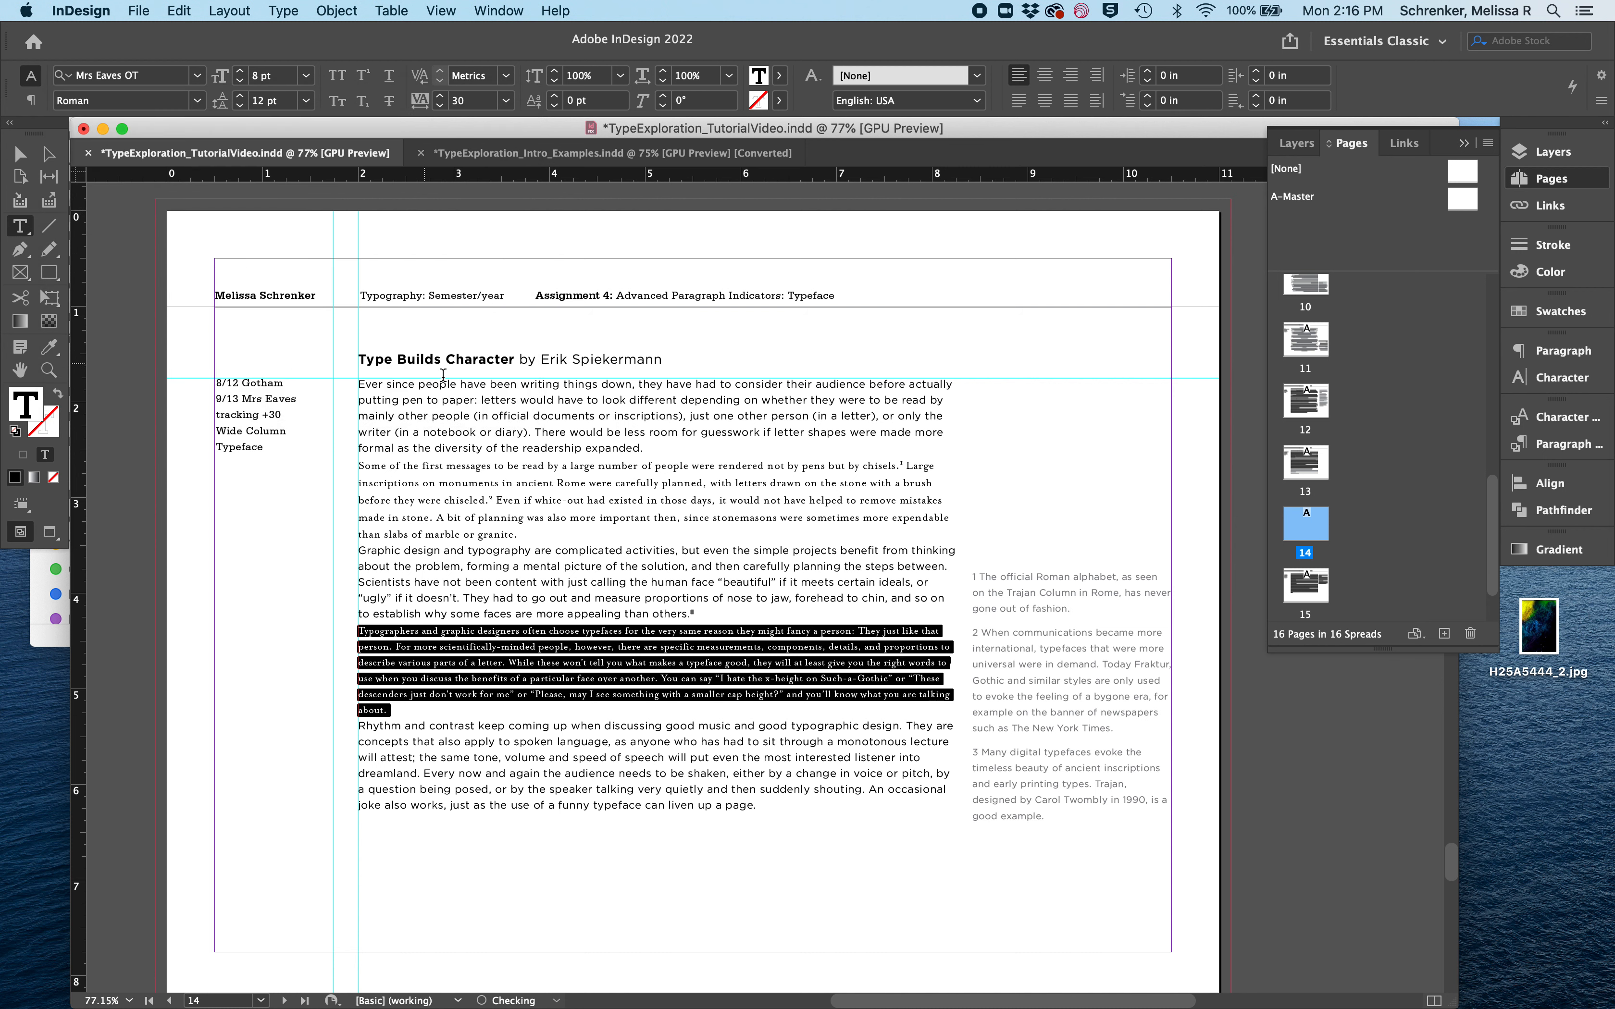
{"action": "left_click", "coordinate": [239, 71]}
{"action": "left_click", "coordinate": [240, 97]}
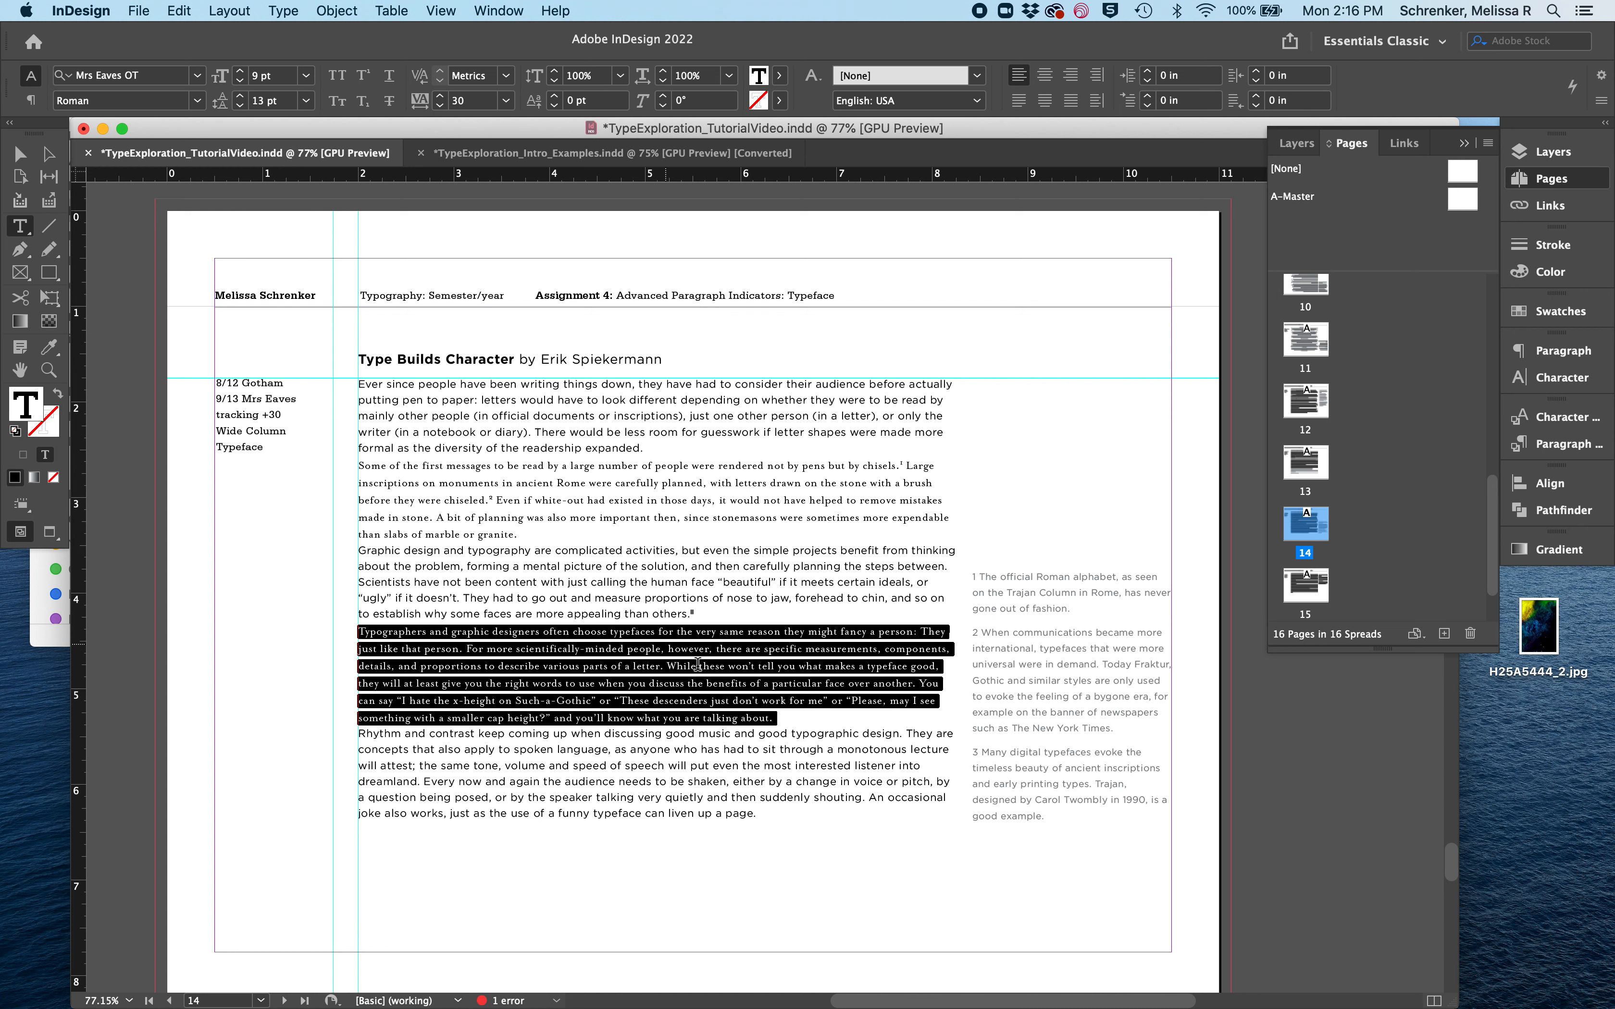
{"action": "left_click", "coordinate": [656, 735]}
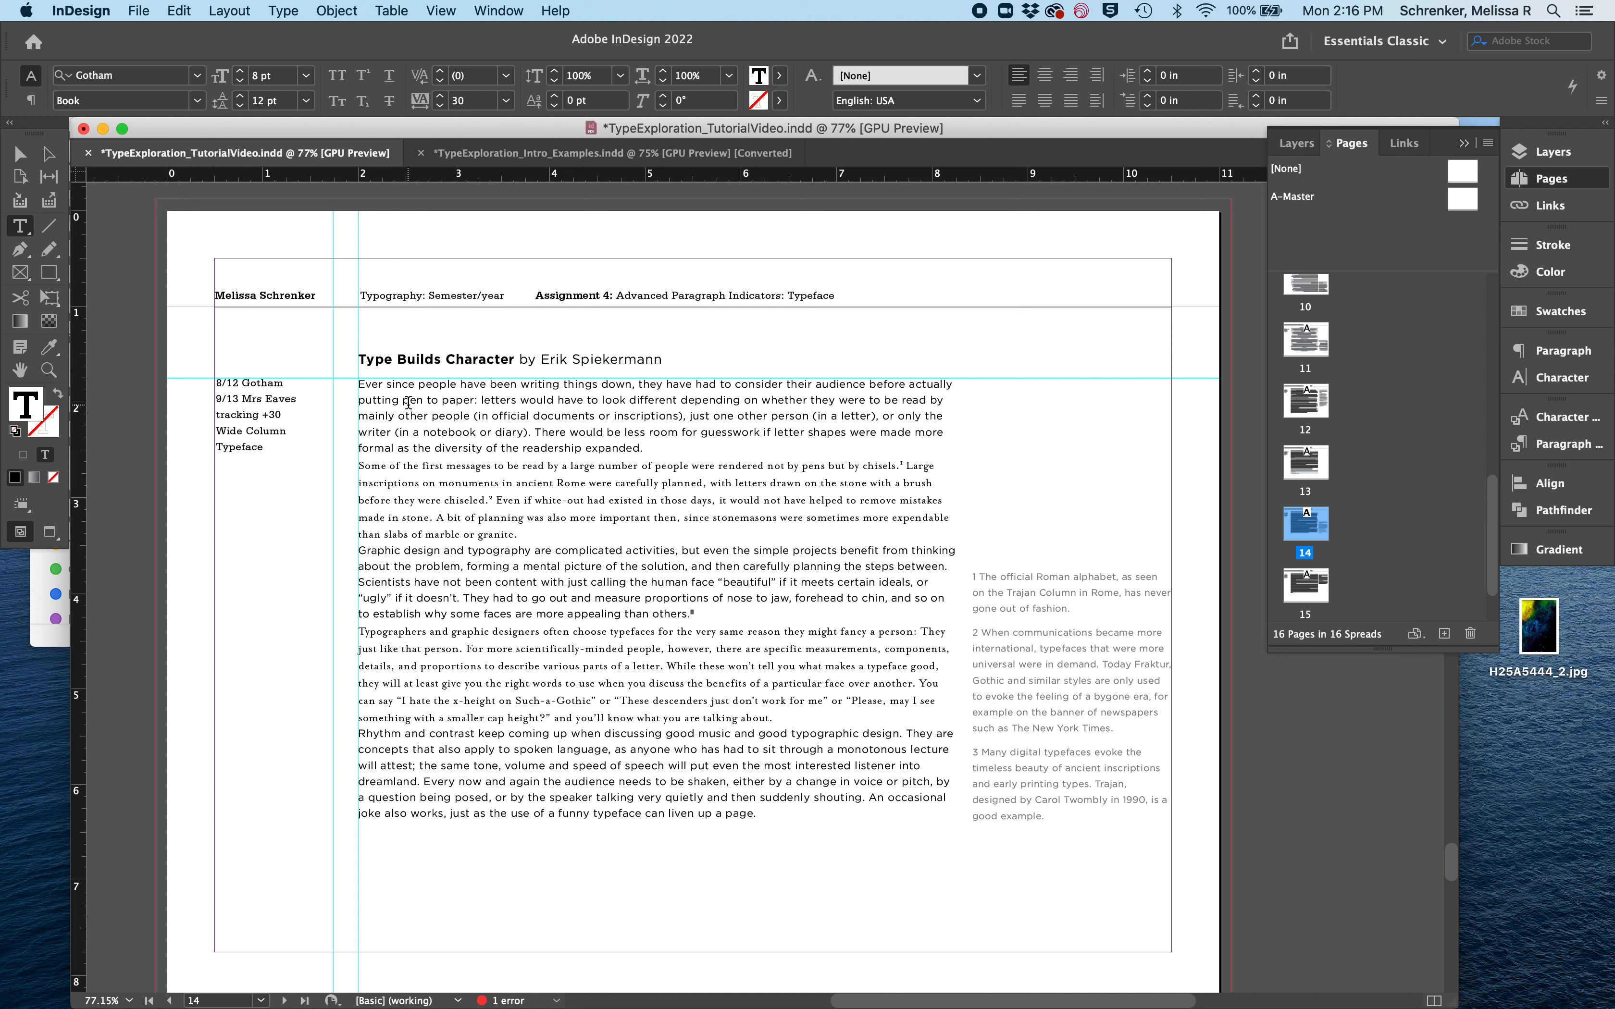
- Set the second paragraph's opening word "Some" in Mrs Eaves OT Bold
{"action": "left_click", "coordinate": [409, 401]}
{"action": "left_click", "coordinate": [410, 499]}
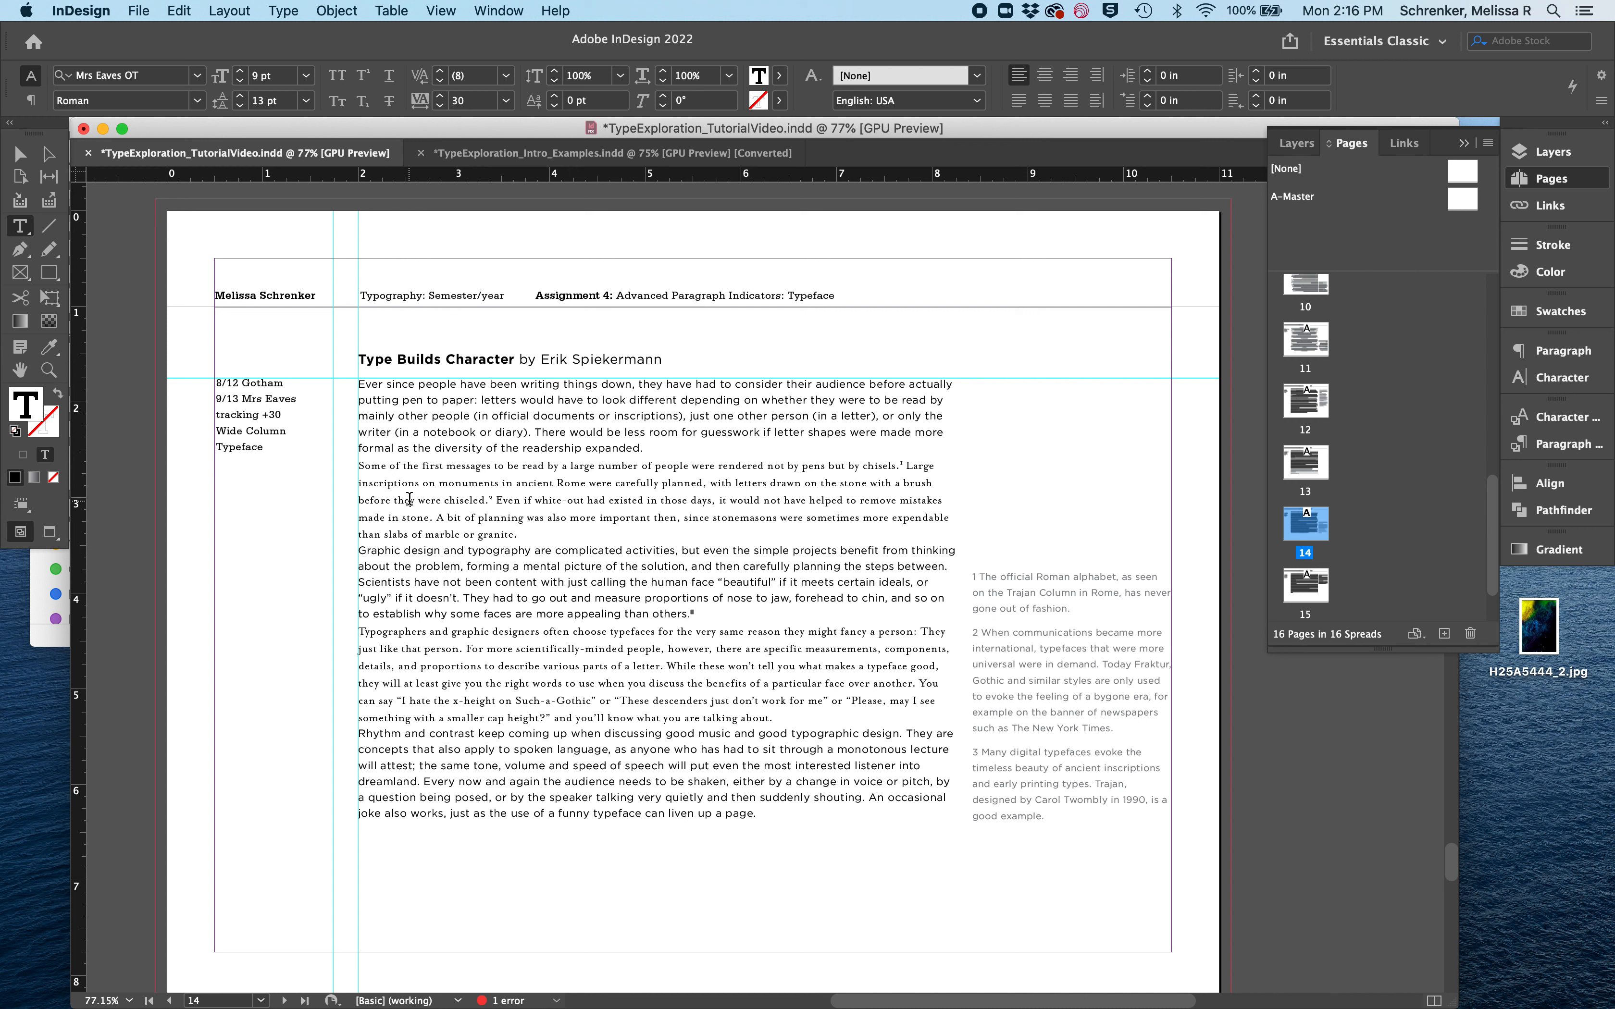
{"action": "left_click", "coordinate": [438, 571]}
{"action": "double_click", "coordinate": [384, 465]}
{"action": "left_click", "coordinate": [197, 99]}
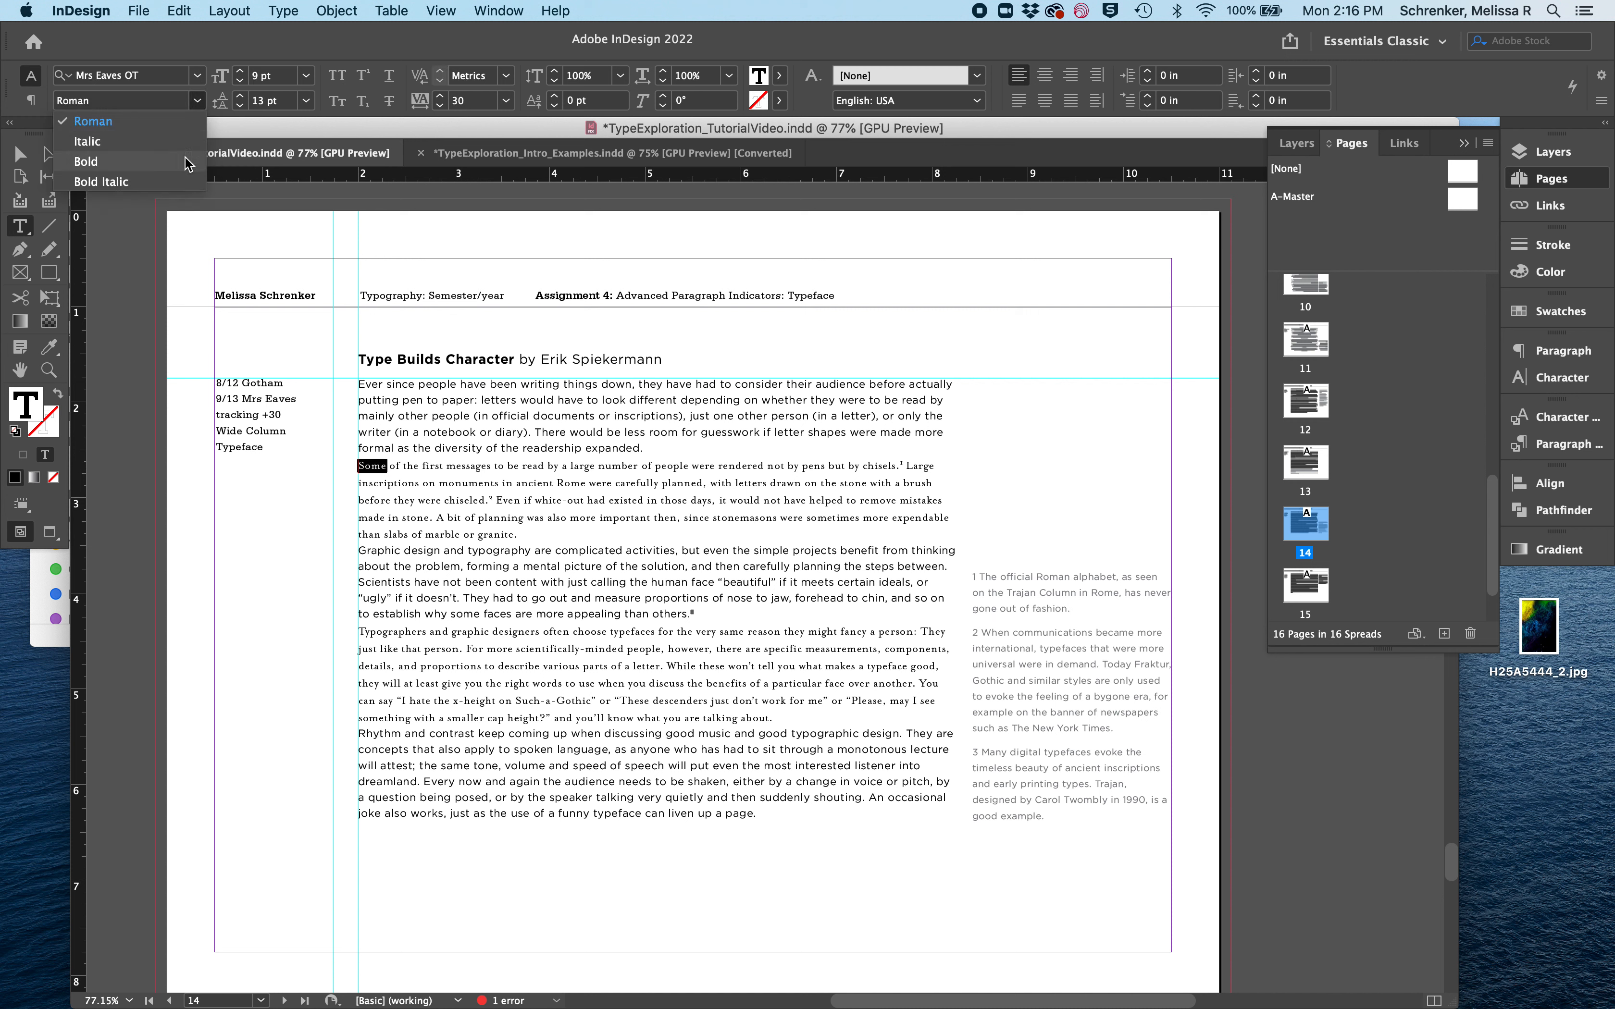
{"action": "left_click", "coordinate": [86, 161]}
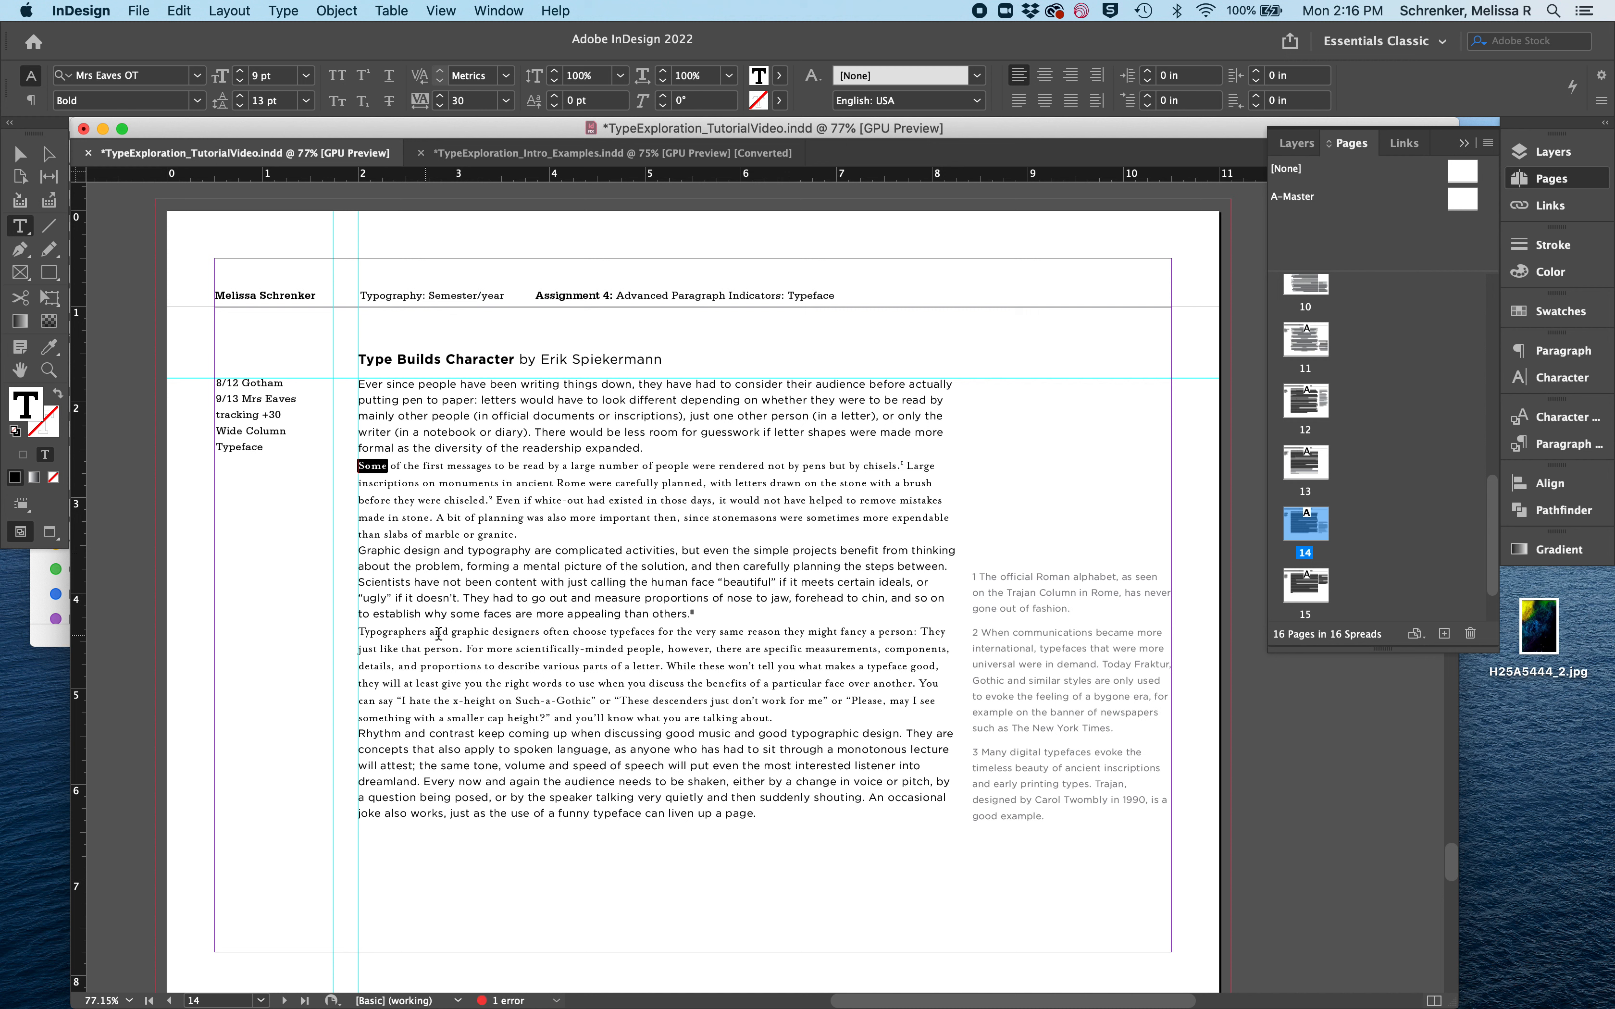
- Set the fourth paragraph's opening word "Typographers" in Mrs Eaves OT Bold
{"action": "left_click", "coordinate": [401, 631]}
{"action": "double_click", "coordinate": [401, 631]}
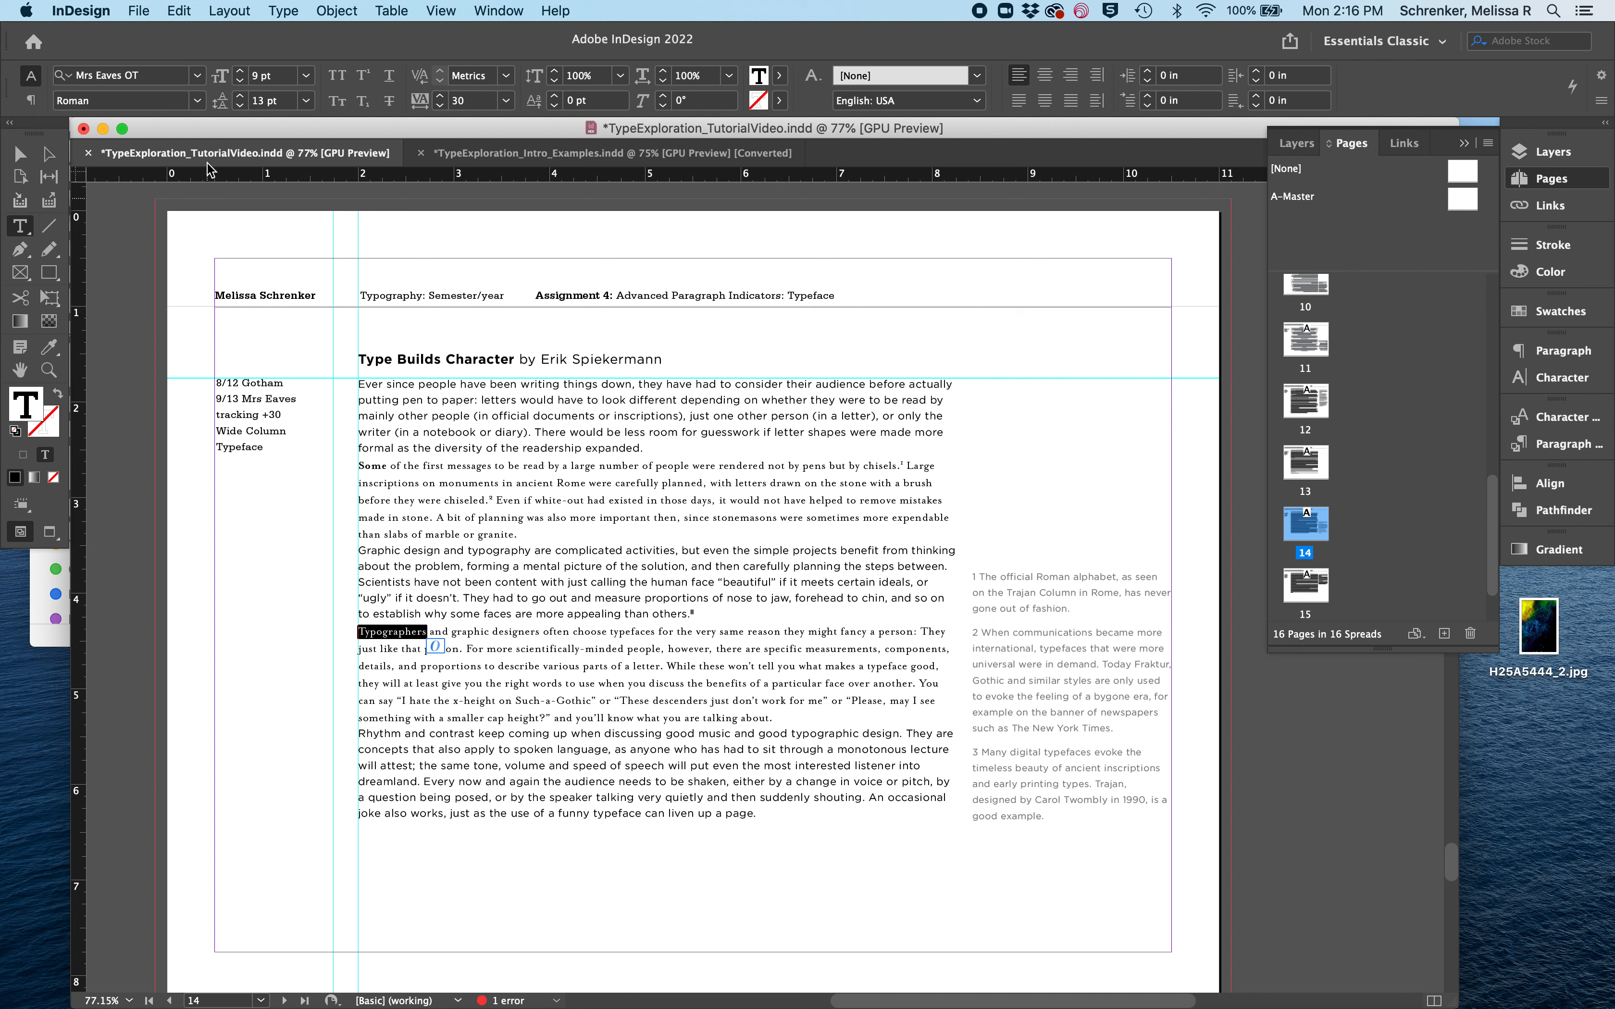
{"action": "left_click", "coordinate": [198, 100]}
{"action": "left_click", "coordinate": [166, 161]}
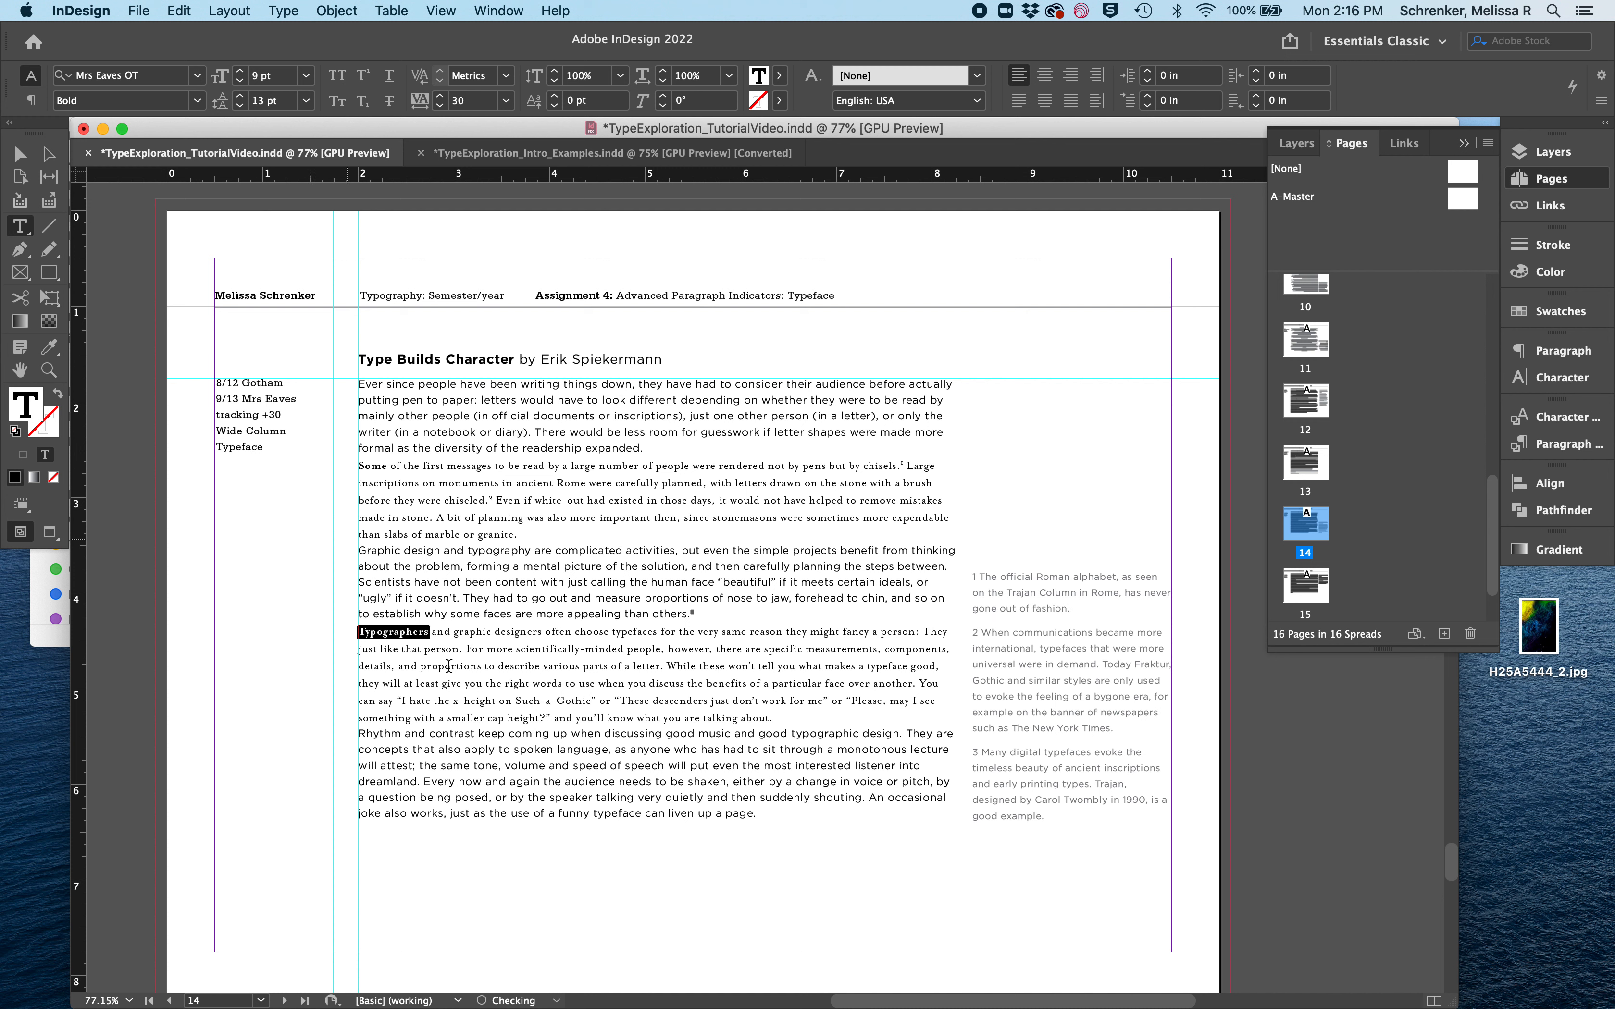
- Save the document
{"action": "left_click", "coordinate": [494, 718]}
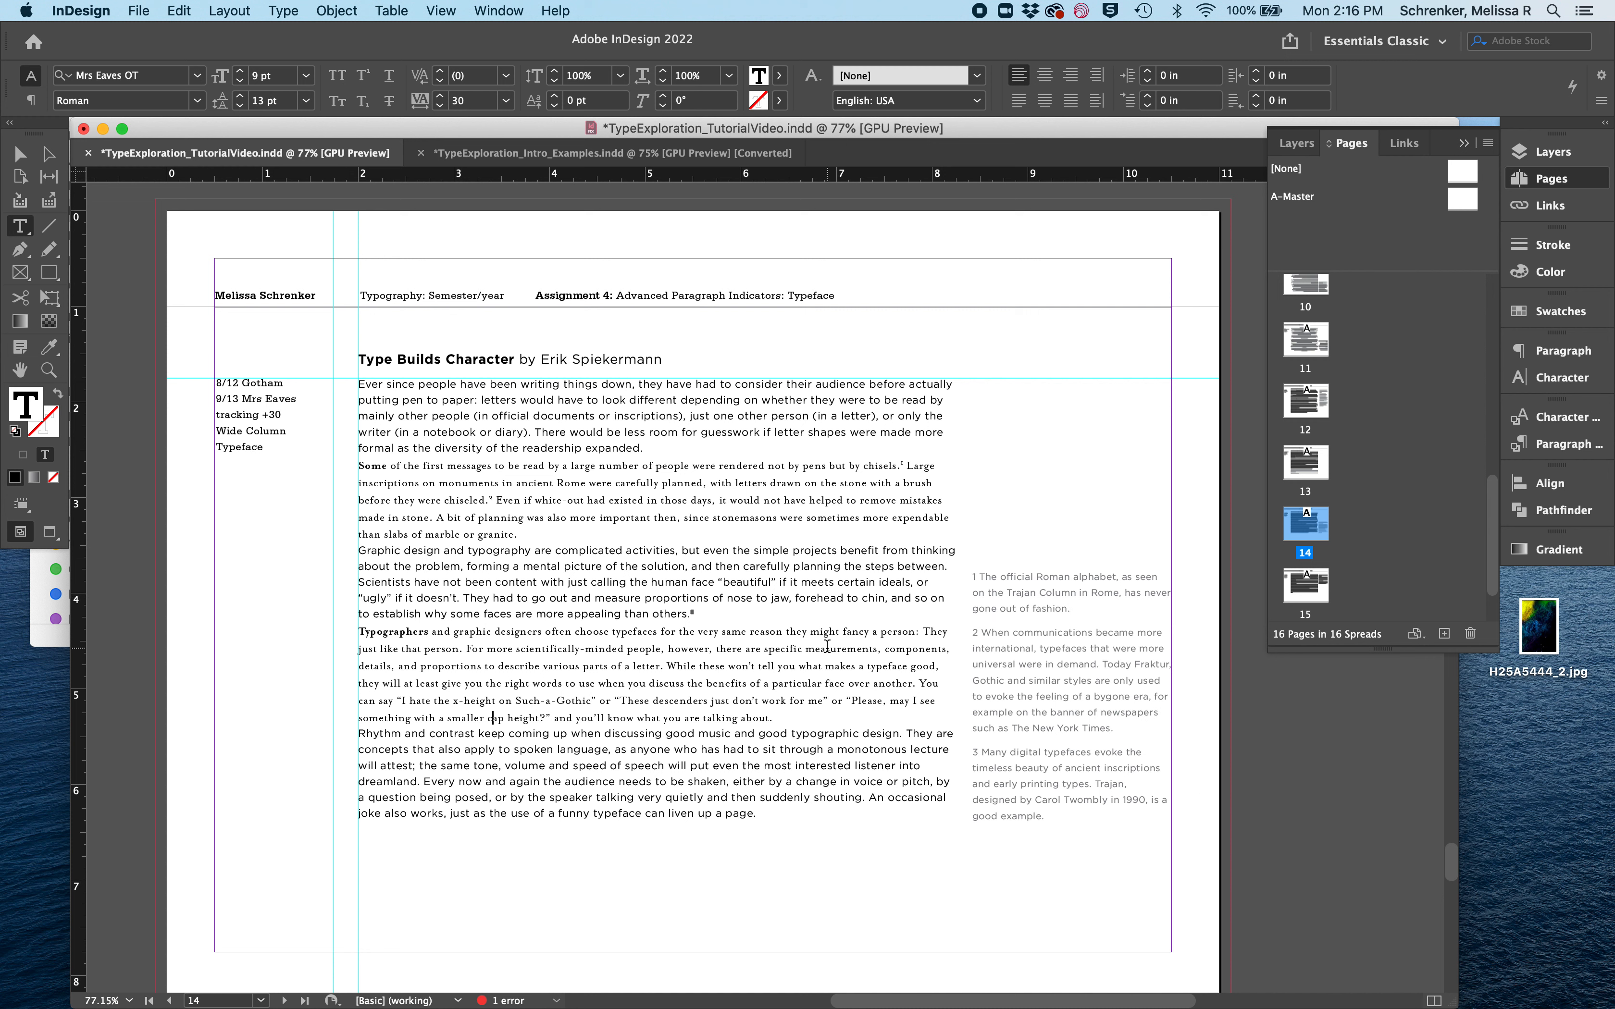
{"action": "left_click", "coordinate": [1078, 676]}
{"action": "key", "text": "super+s"}
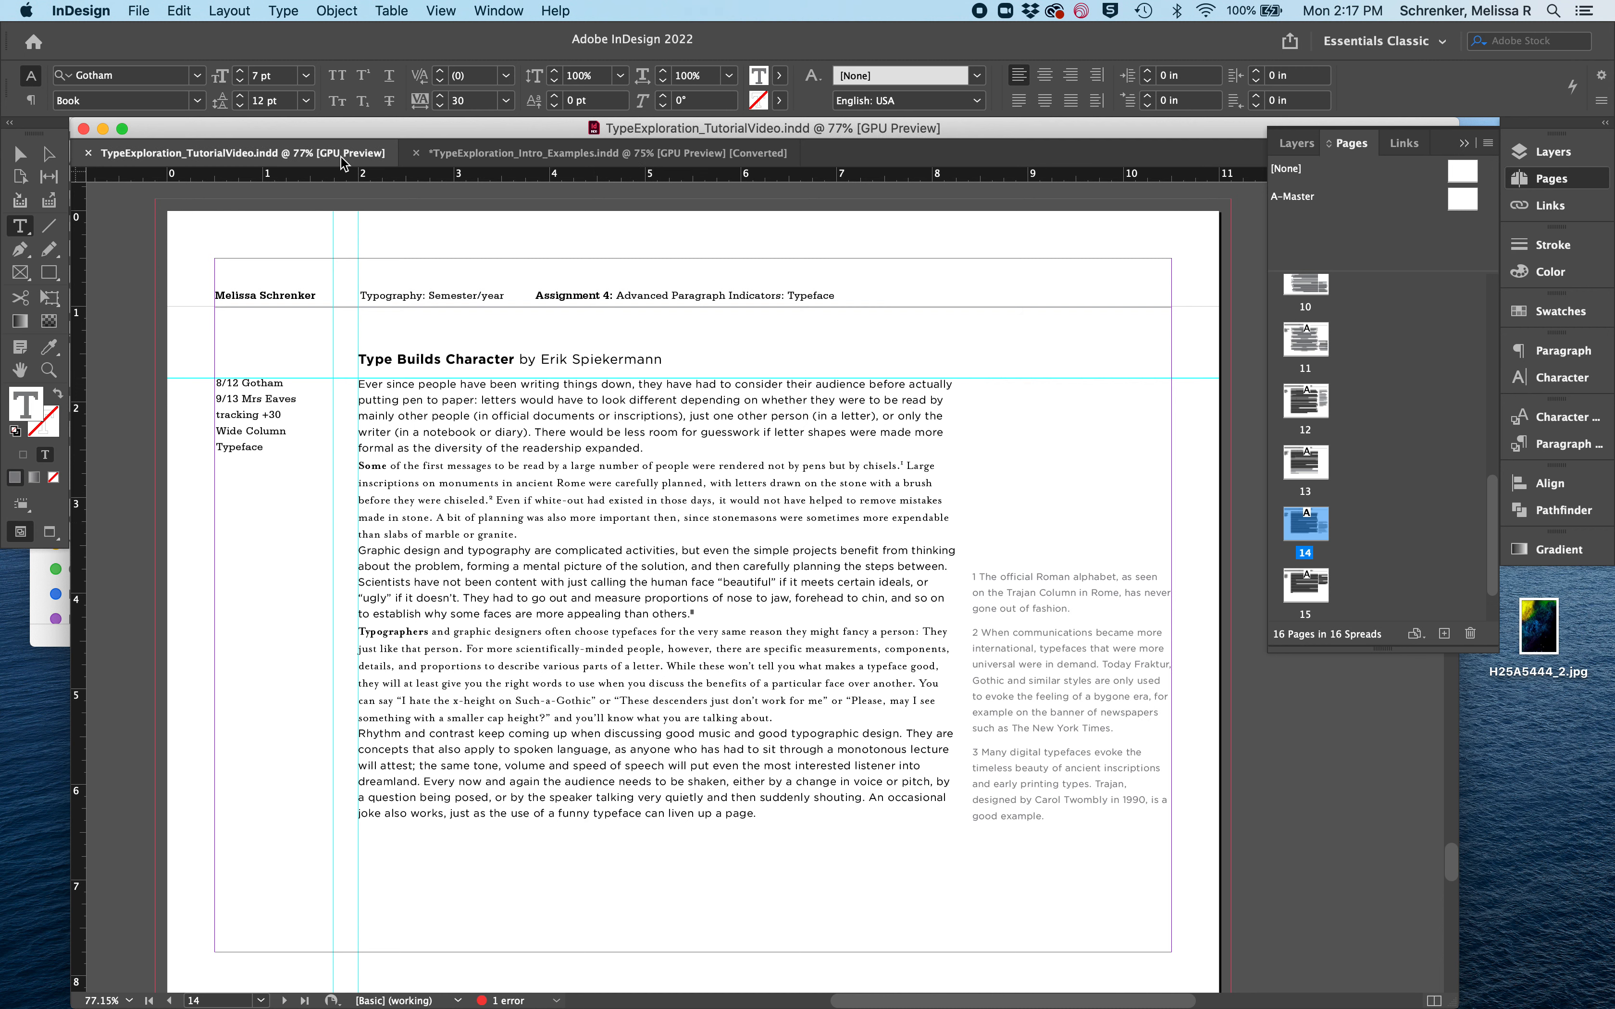
- On the Point Size page, set the second paragraph, starting "Some of the first messages", to 10 pt type with 14 pt leading
{"action": "scroll", "coordinate": [425, 407], "scroll_direction": "down", "scroll_amount": 5}
{"action": "scroll", "coordinate": [425, 407], "scroll_direction": "down", "scroll_amount": 15}
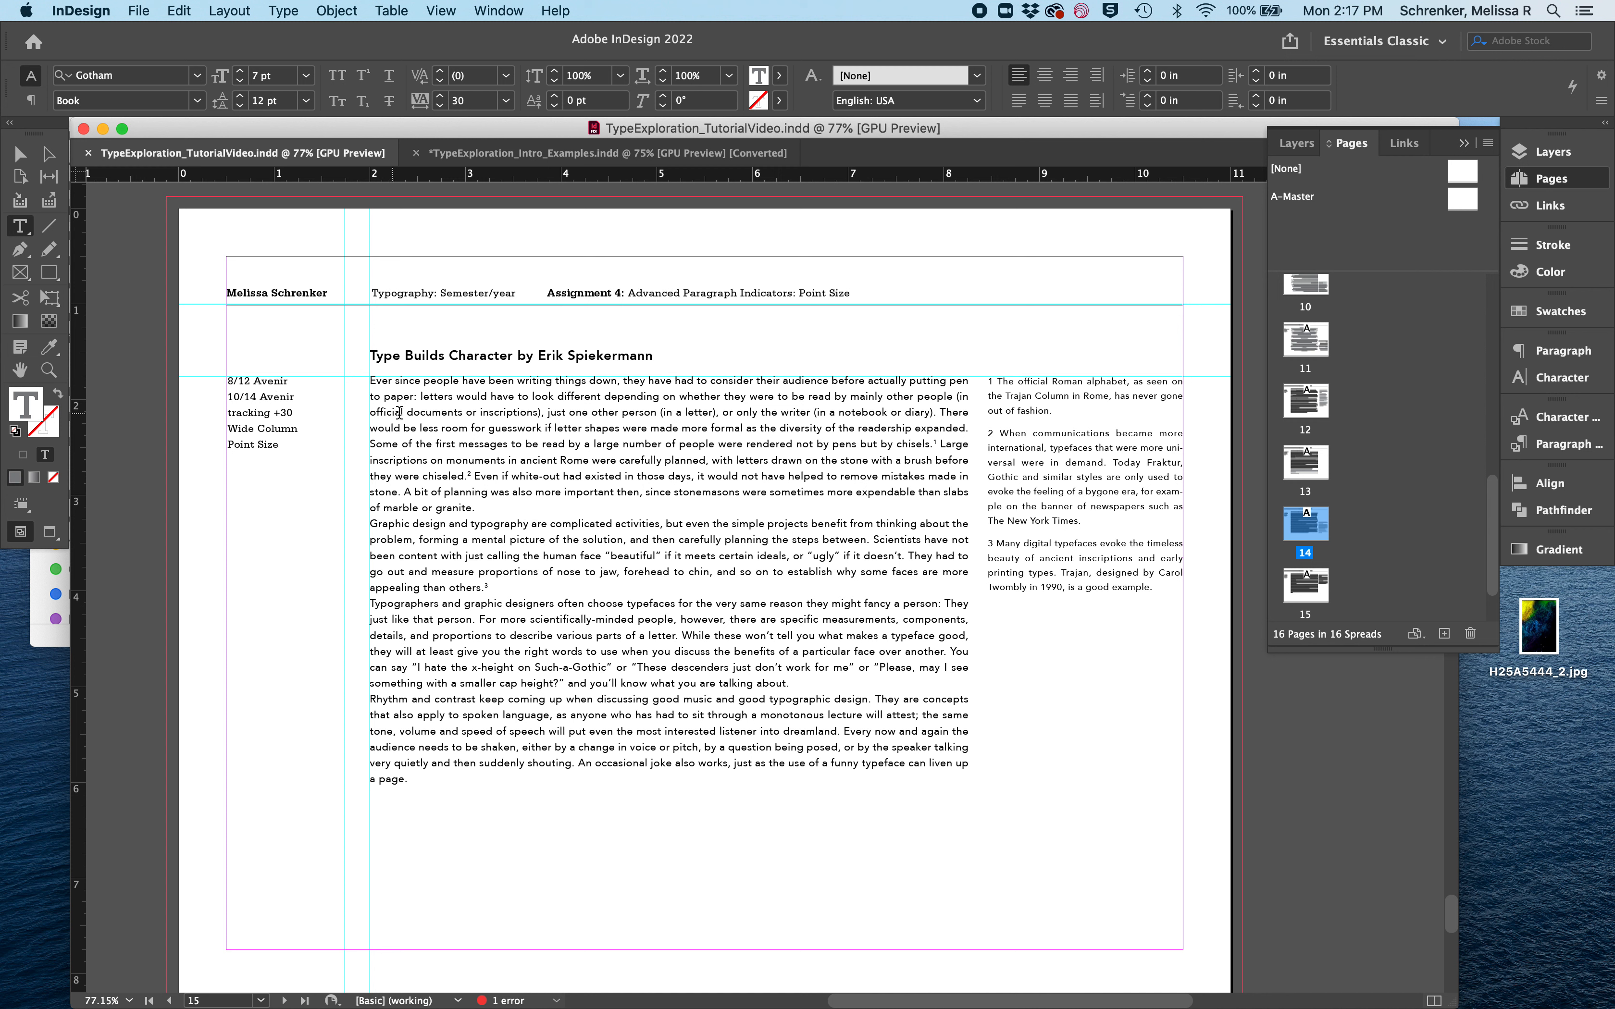
{"action": "left_click", "coordinate": [477, 442]}
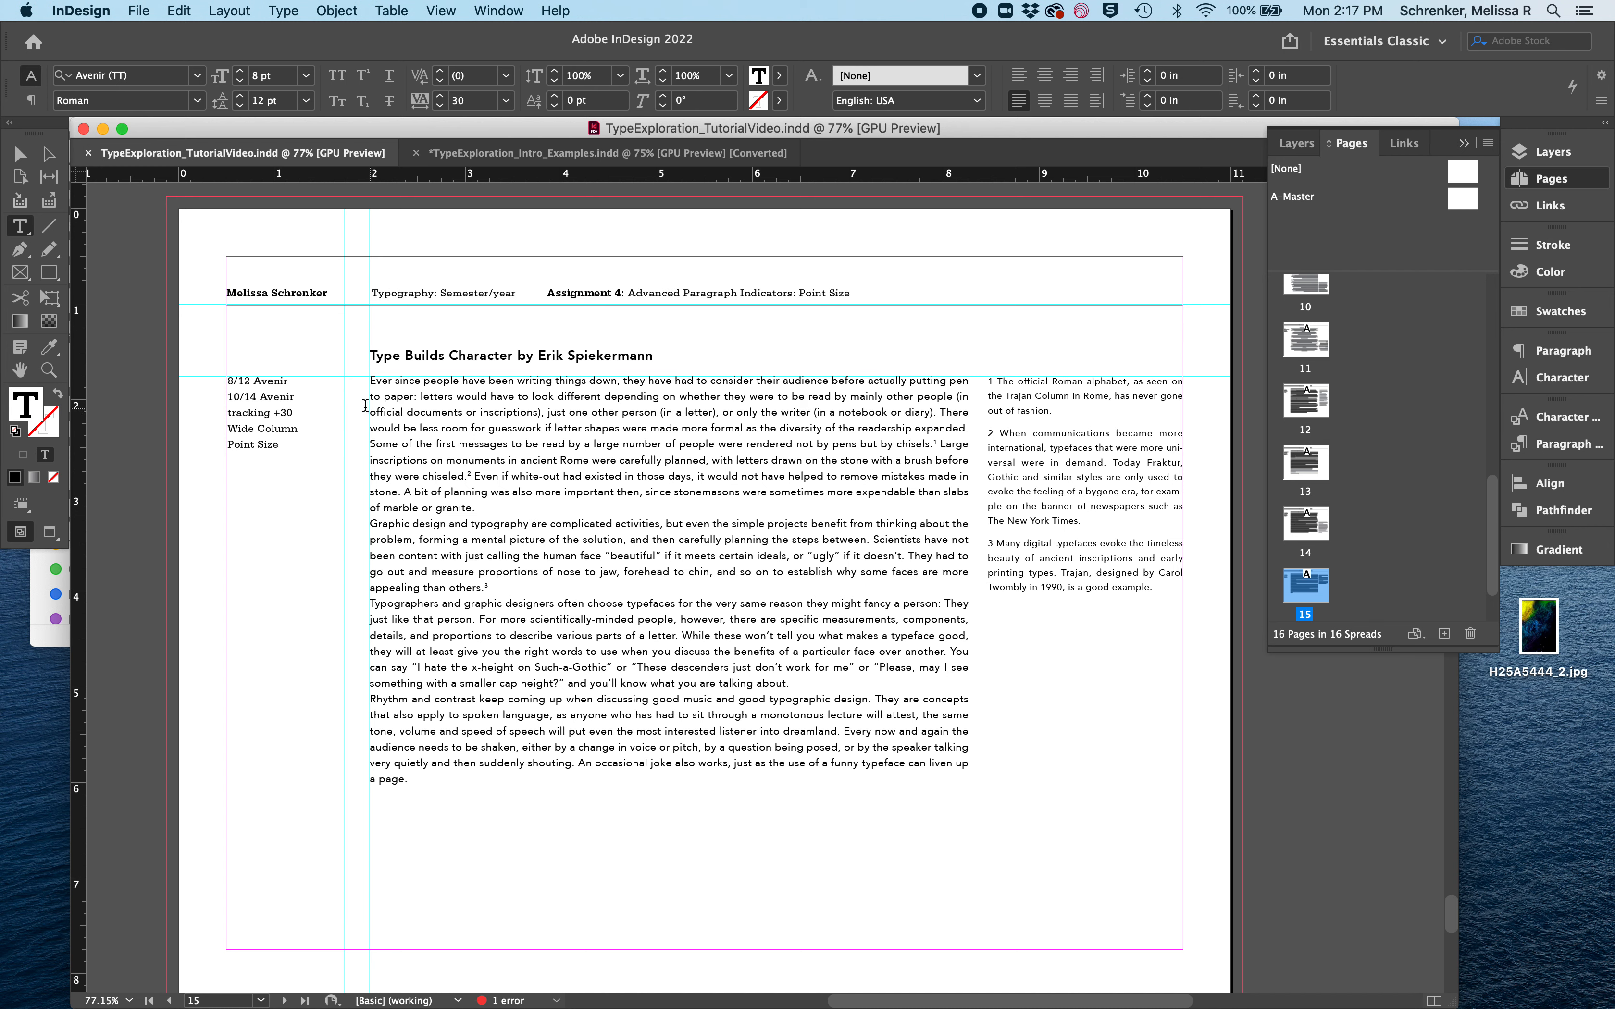
{"action": "left_click", "coordinate": [368, 441]}
{"action": "scroll", "coordinate": [515, 359], "scroll_direction": "up", "scroll_amount": 10}
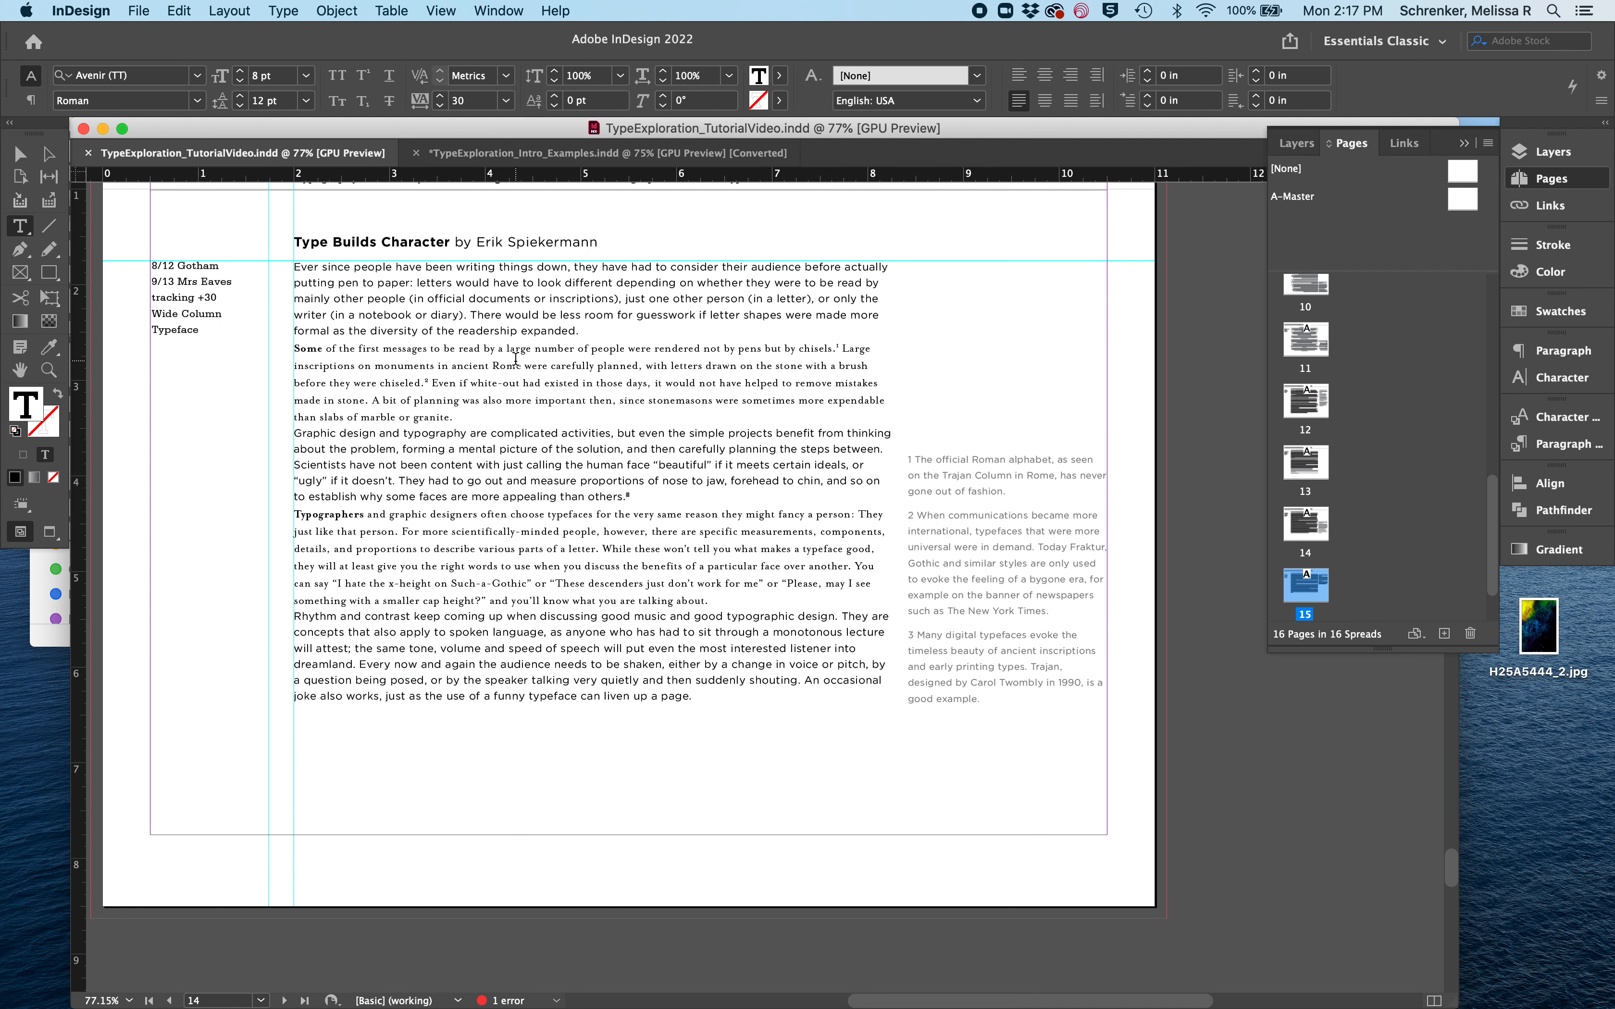
{"action": "scroll", "coordinate": [478, 431], "scroll_direction": "down", "scroll_amount": 1}
{"action": "scroll", "coordinate": [478, 430], "scroll_direction": "down", "scroll_amount": 10}
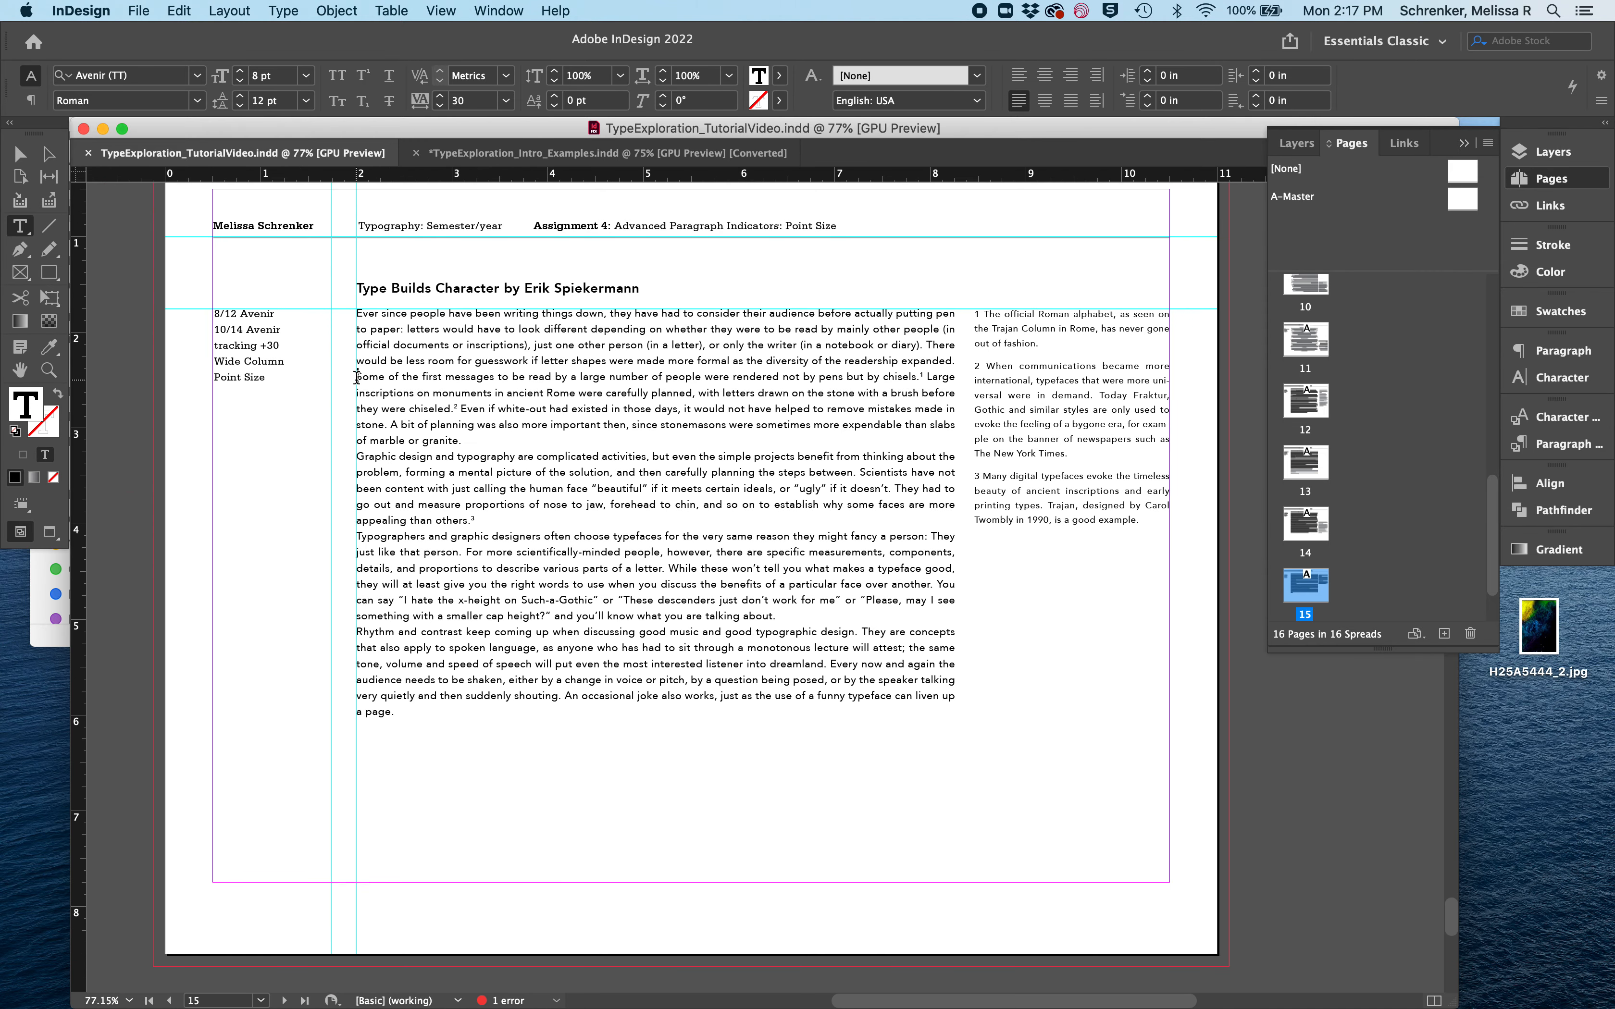
{"action": "left_click_drag", "start_coordinate": [356, 377], "coordinate": [501, 436]}
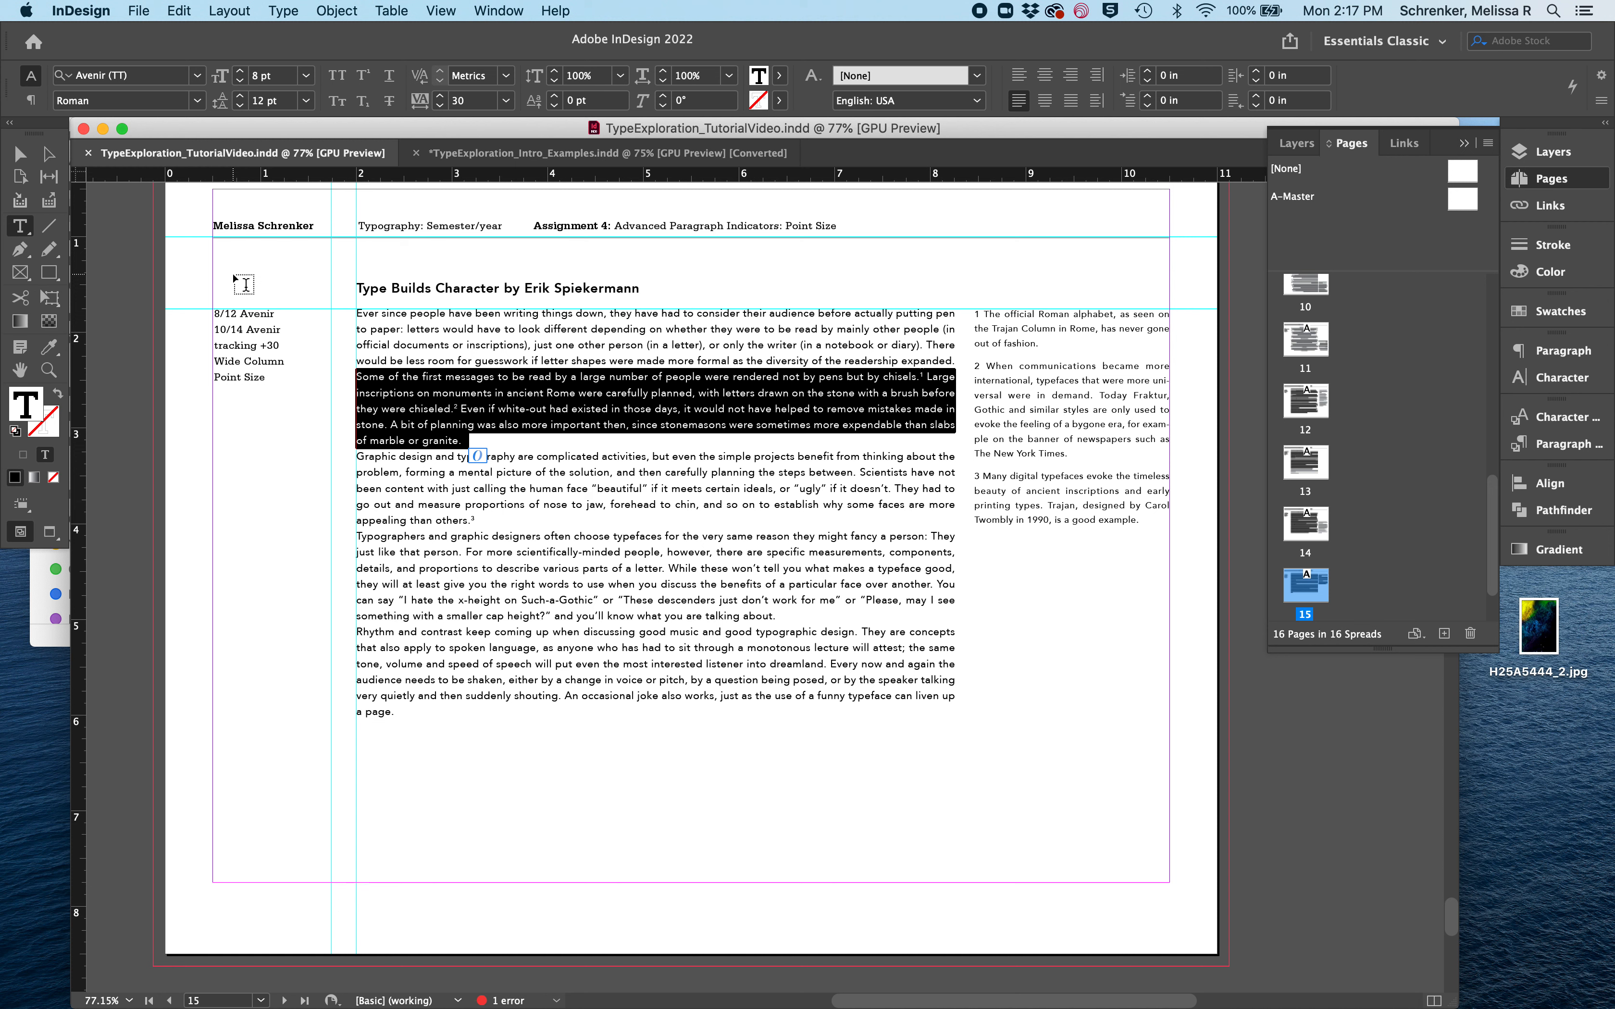
{"action": "left_click", "coordinate": [241, 70]}
{"action": "left_click", "coordinate": [239, 72]}
{"action": "double_click", "coordinate": [242, 94]}
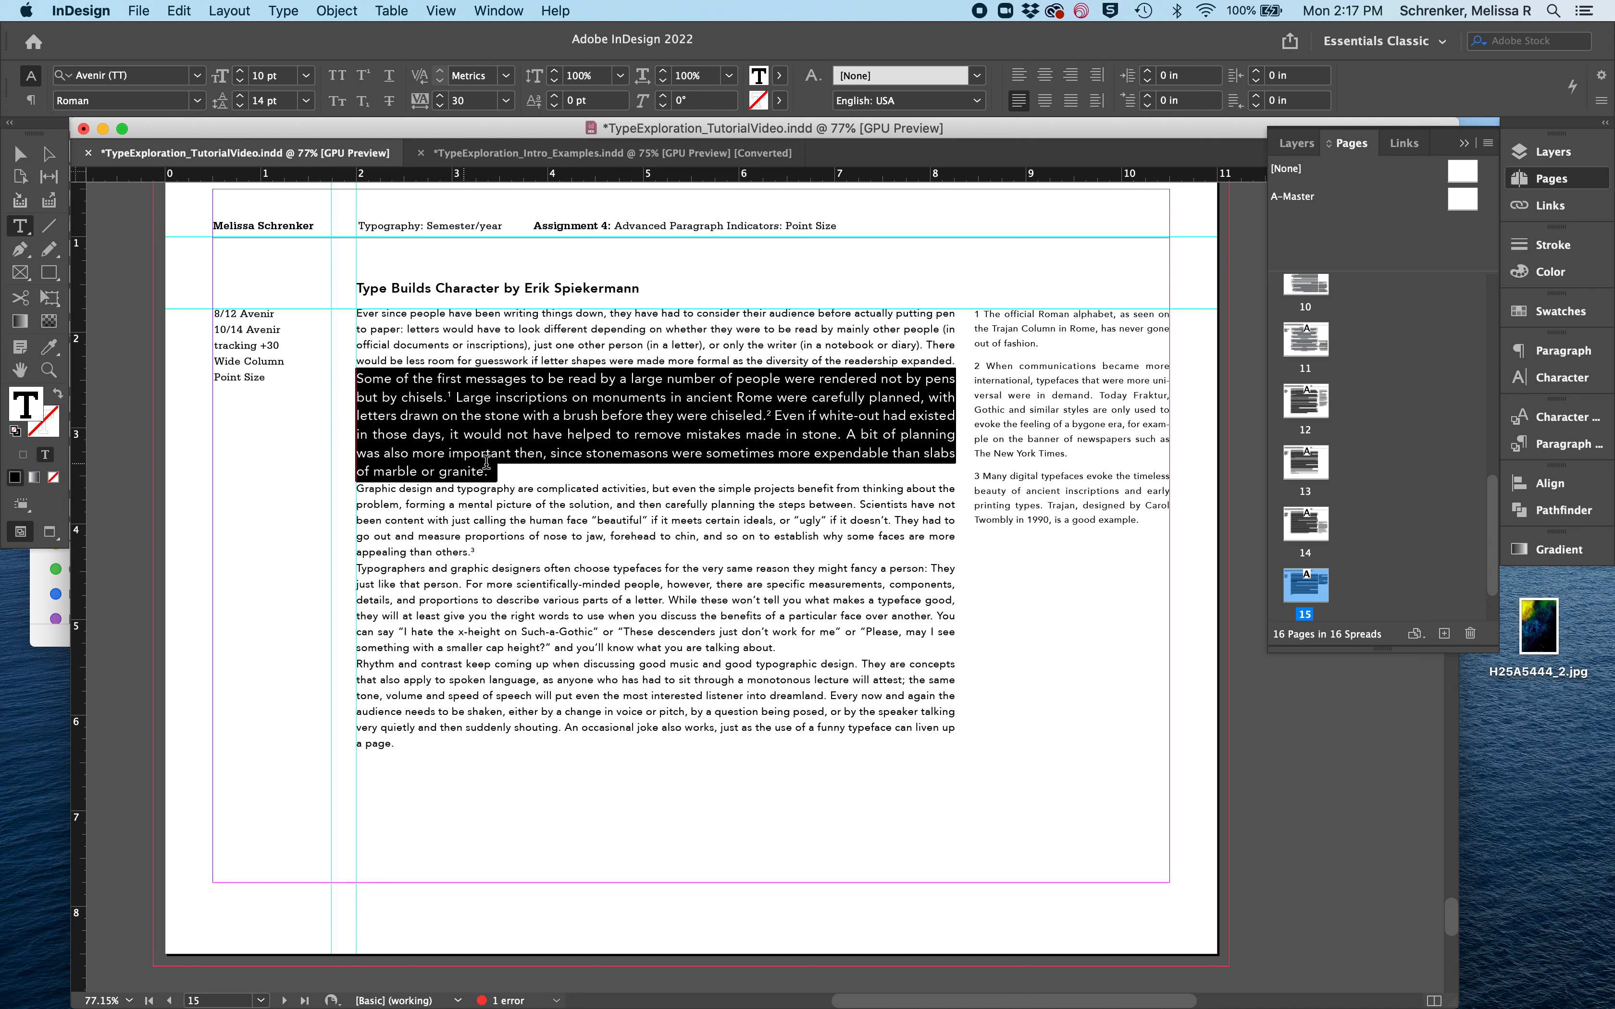
{"action": "left_click", "coordinate": [528, 469]}
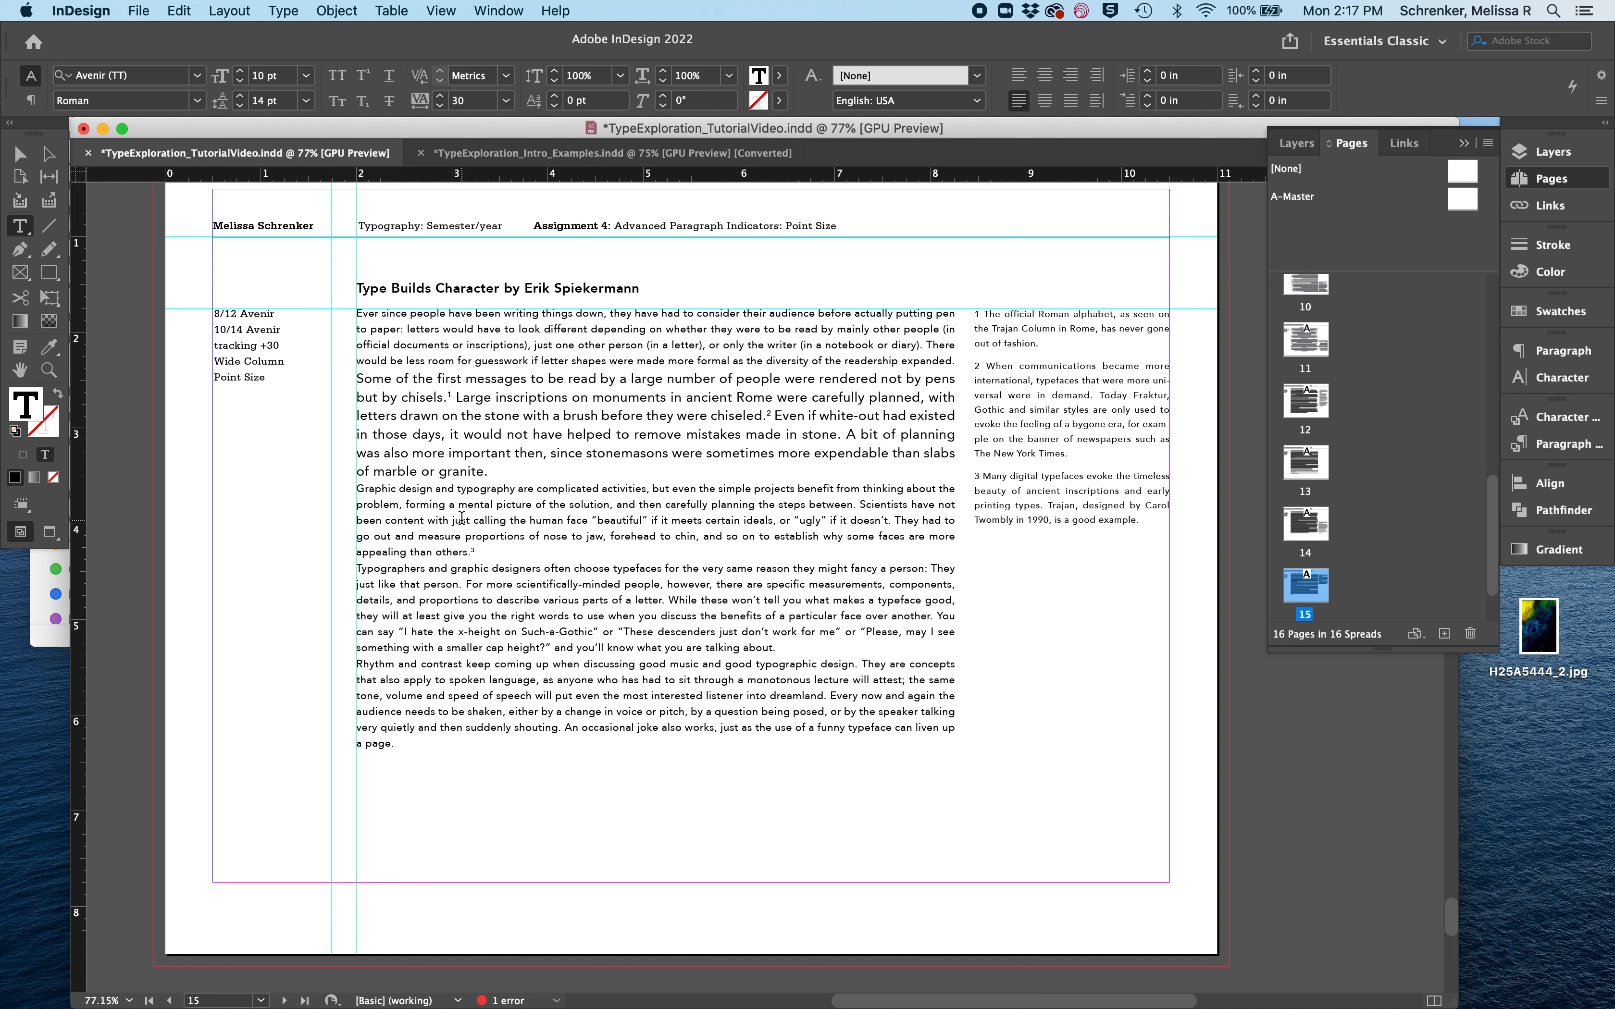
- Set the Point Size page's fourth paragraph, starting "Typographers and graphic designers", to 10 pt type with 14 pt leading
{"action": "left_click", "coordinate": [454, 614]}
{"action": "left_click_drag", "start_coordinate": [793, 644], "coordinate": [303, 563]}
{"action": "left_click", "coordinate": [241, 71]}
{"action": "left_click", "coordinate": [241, 71]}
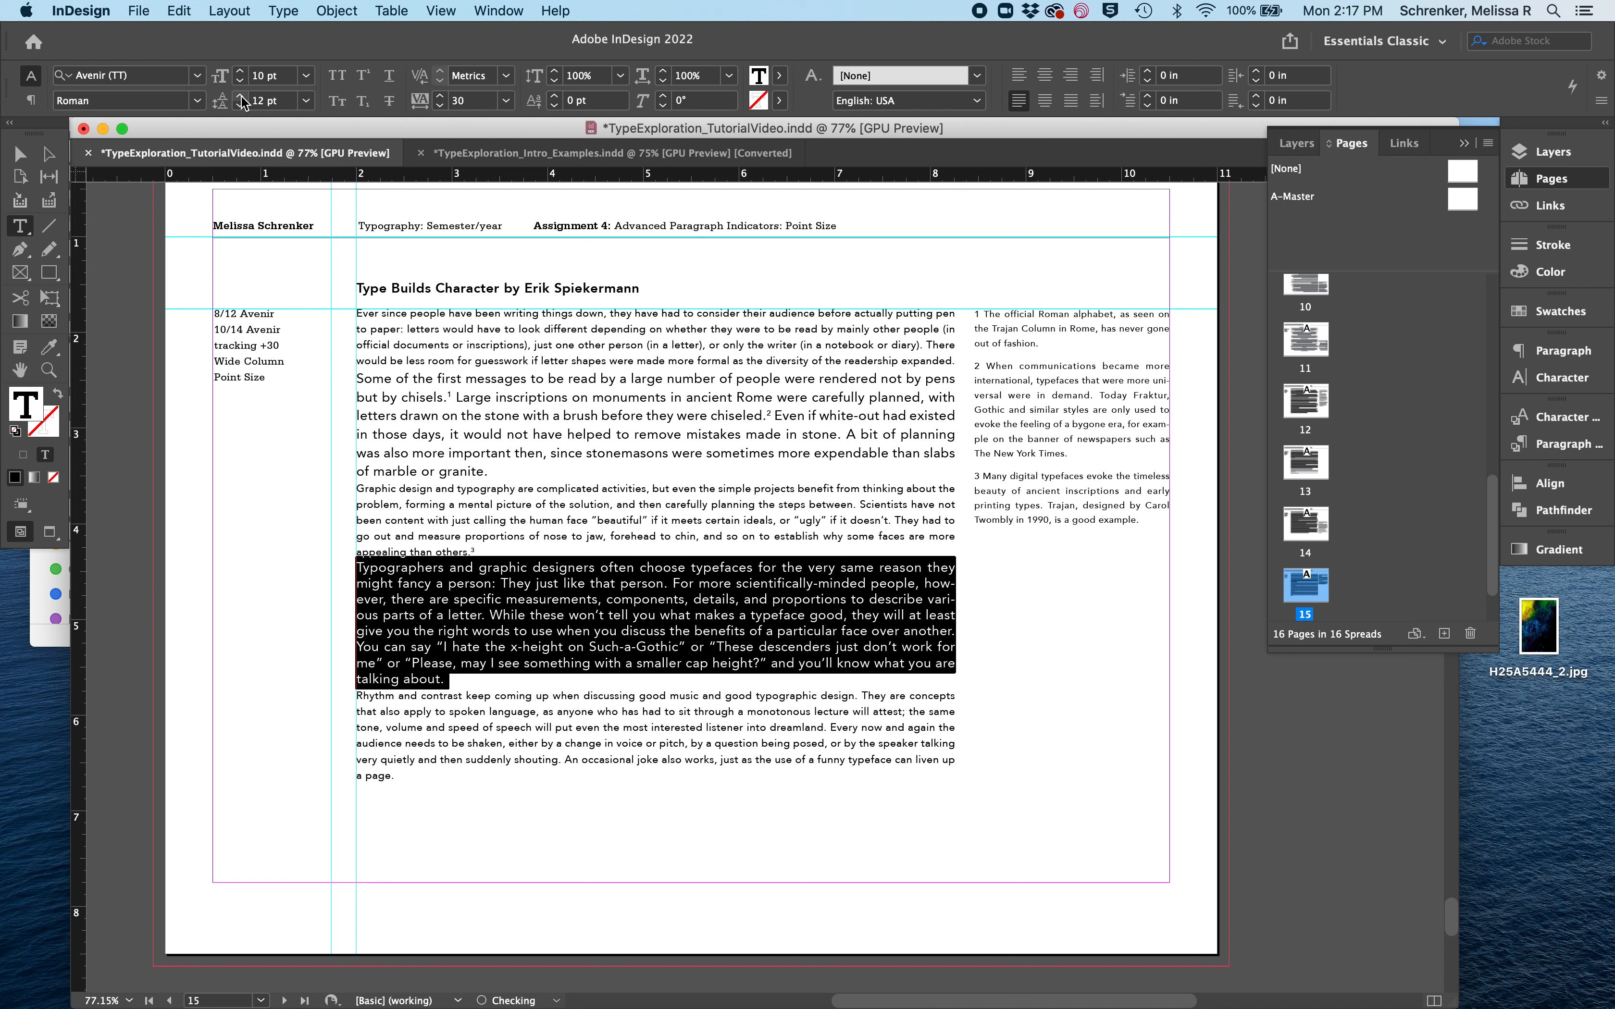
{"action": "double_click", "coordinate": [240, 96]}
{"action": "left_click", "coordinate": [500, 477]}
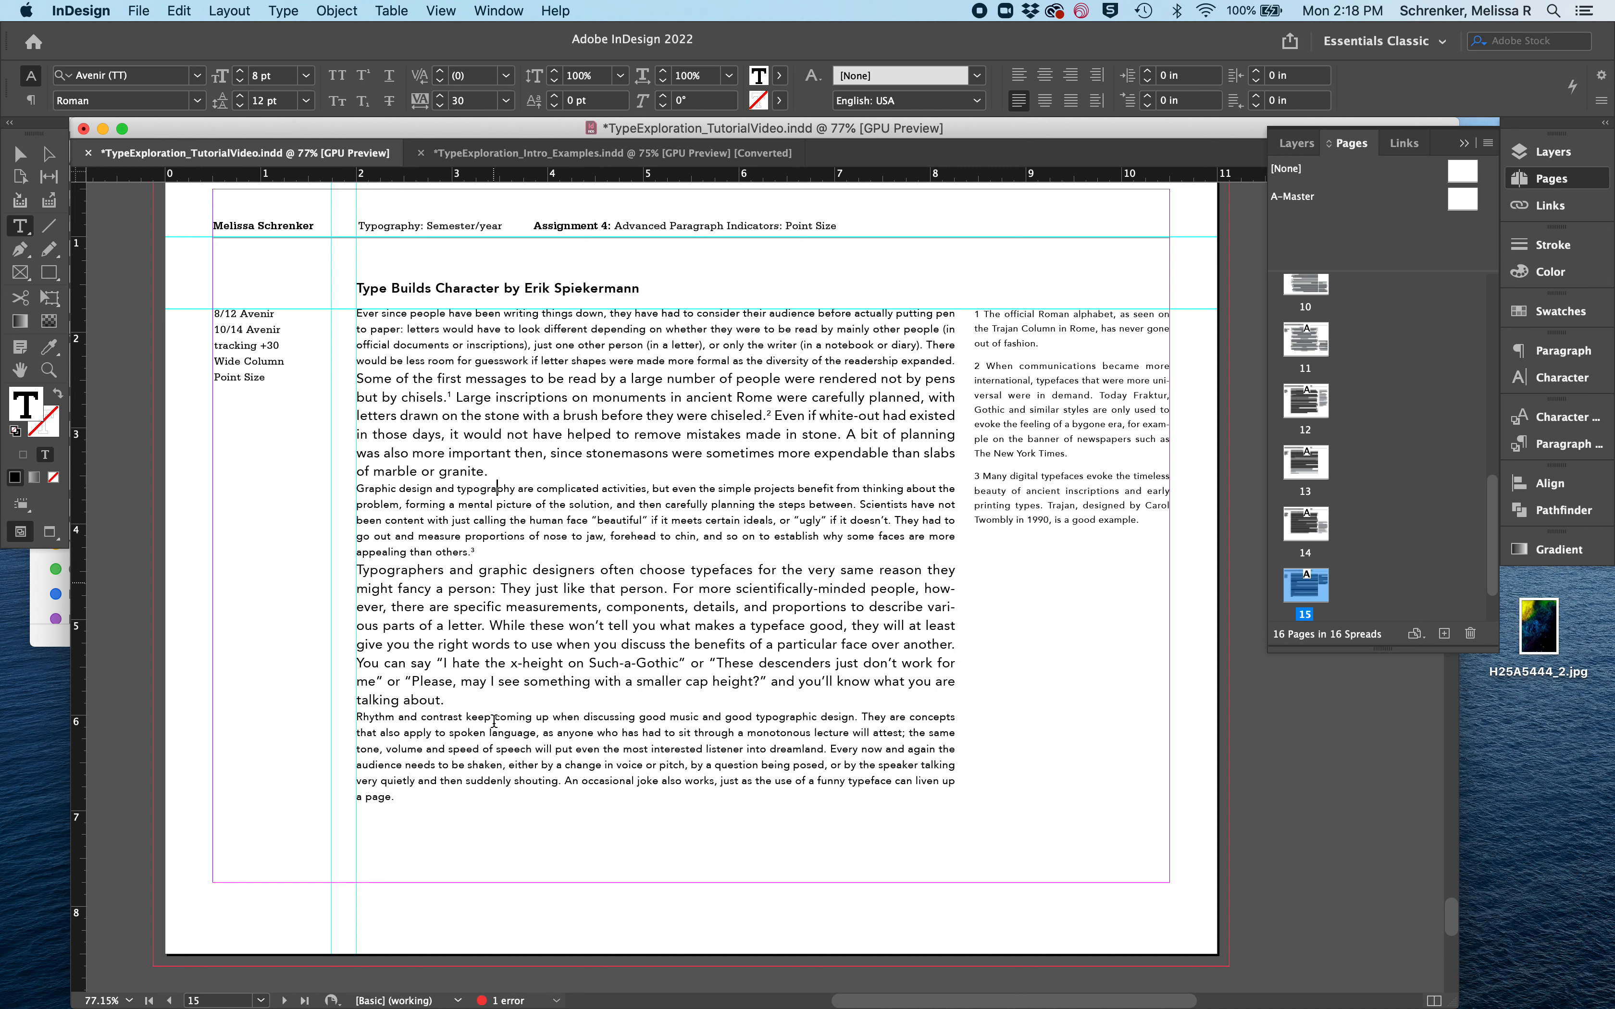
- Set the tracking of the Point Size page's last paragraph, starting "Rhythm and contrast", to 40
{"action": "left_click_drag", "start_coordinate": [404, 800], "coordinate": [310, 718]}
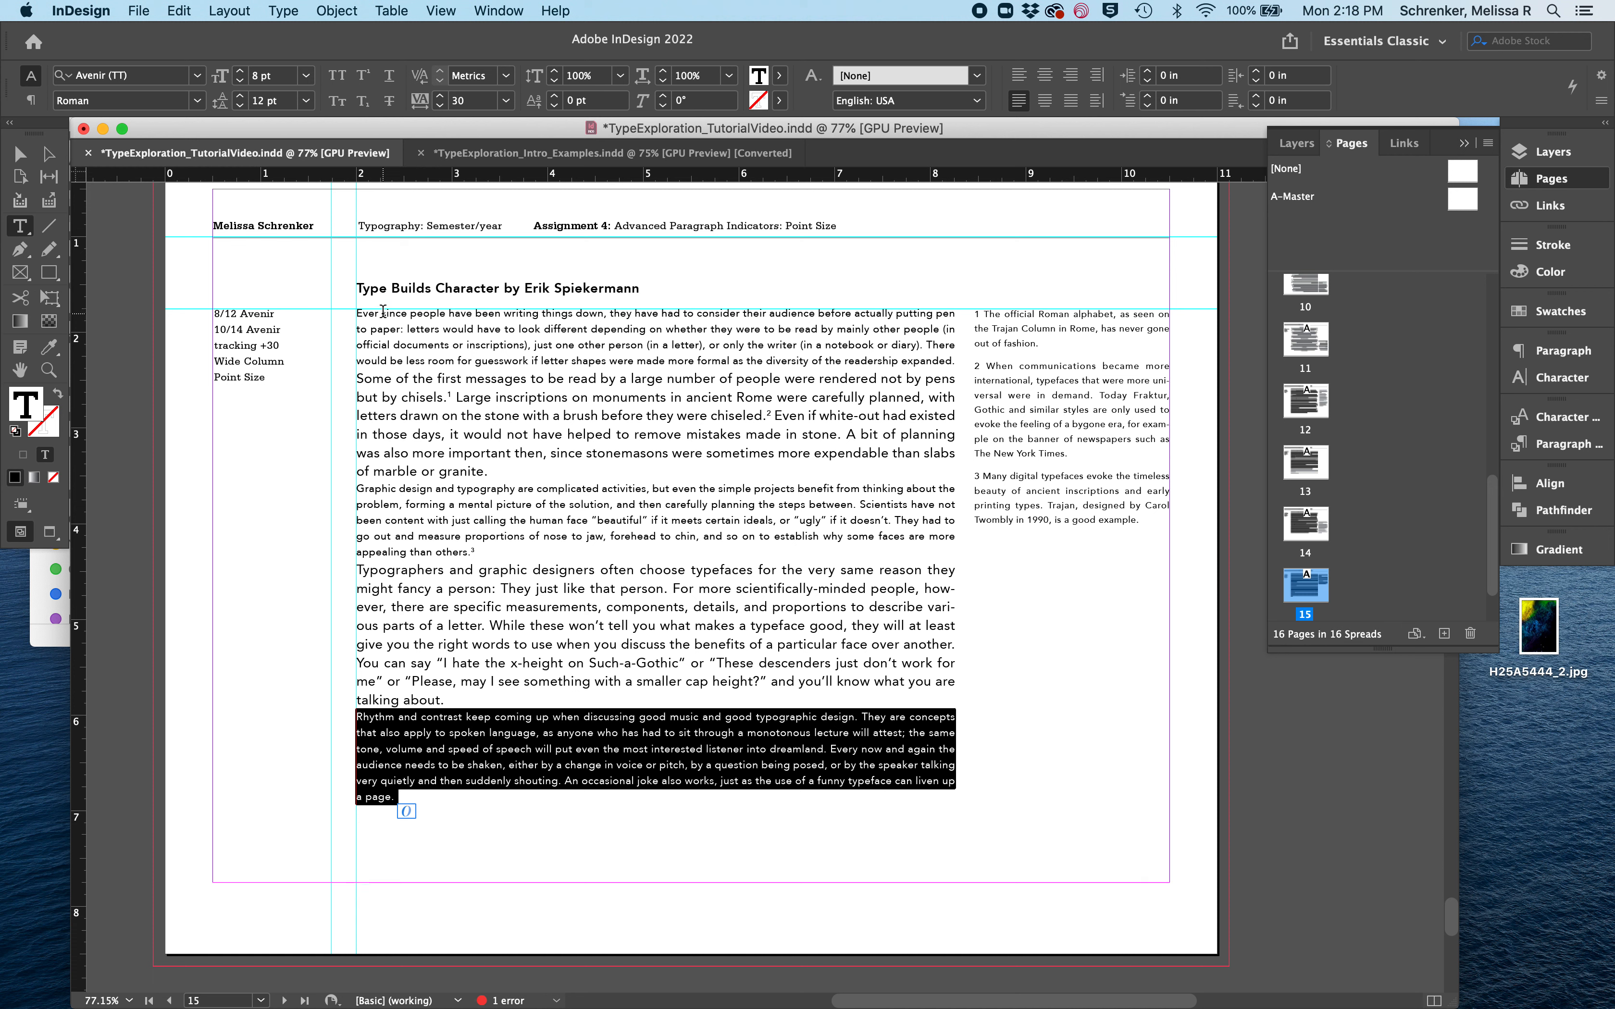
{"action": "left_click", "coordinate": [439, 95]}
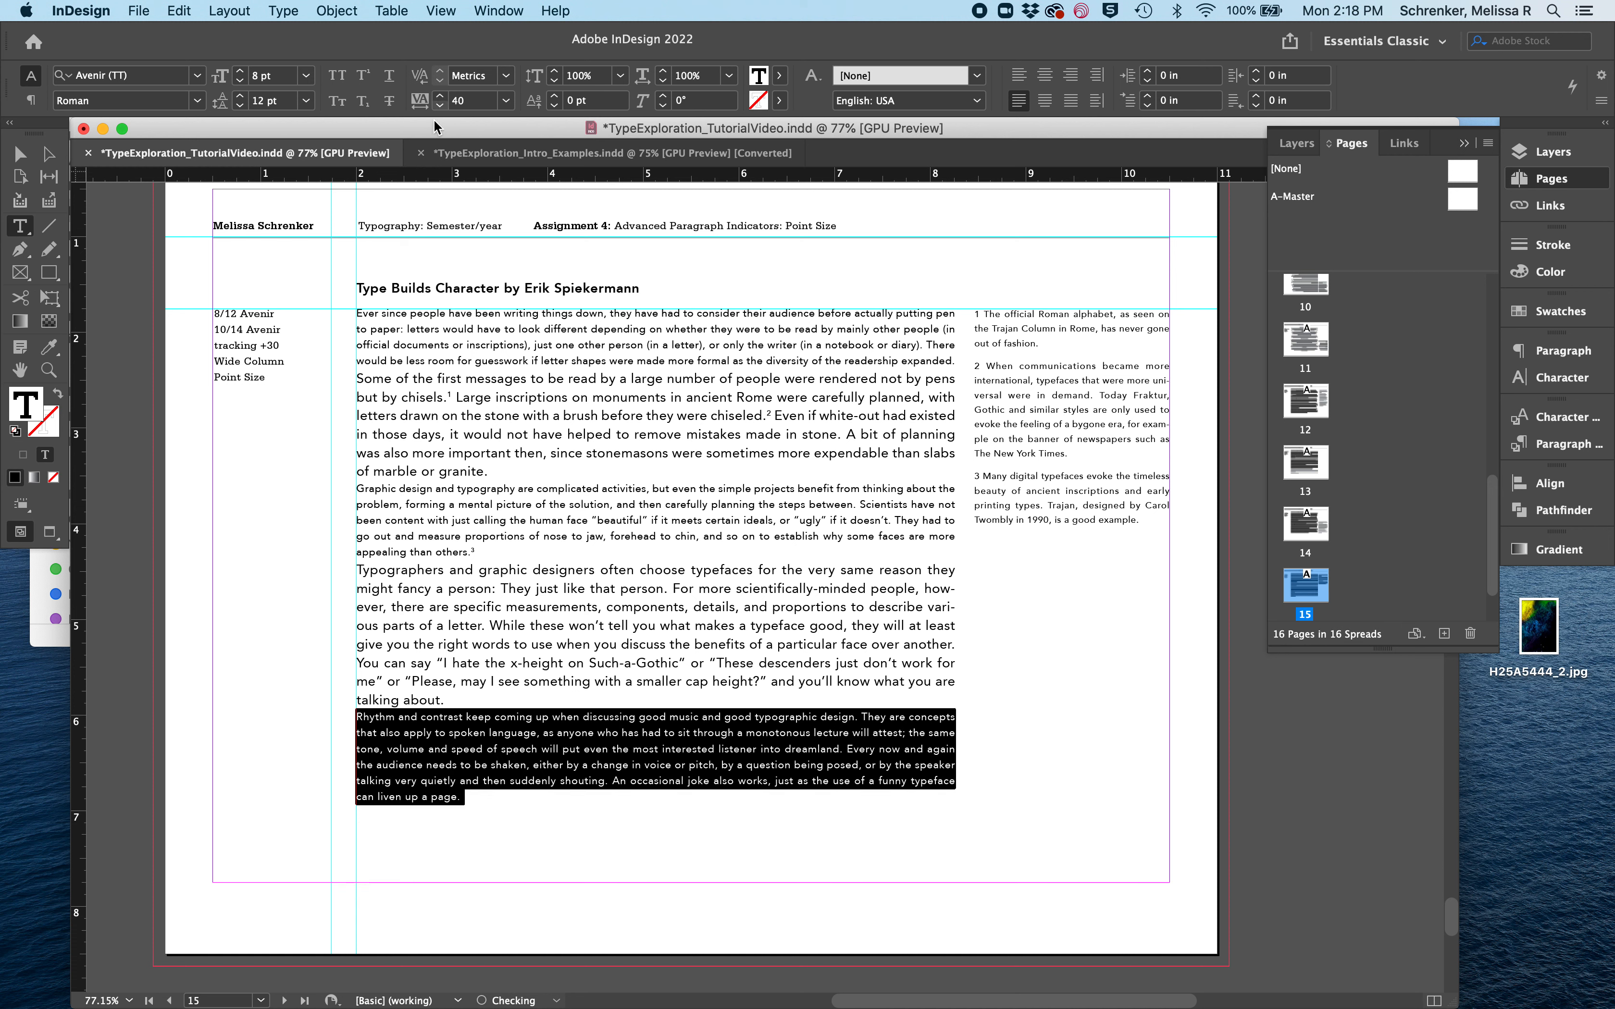
{"action": "left_click", "coordinate": [591, 607]}
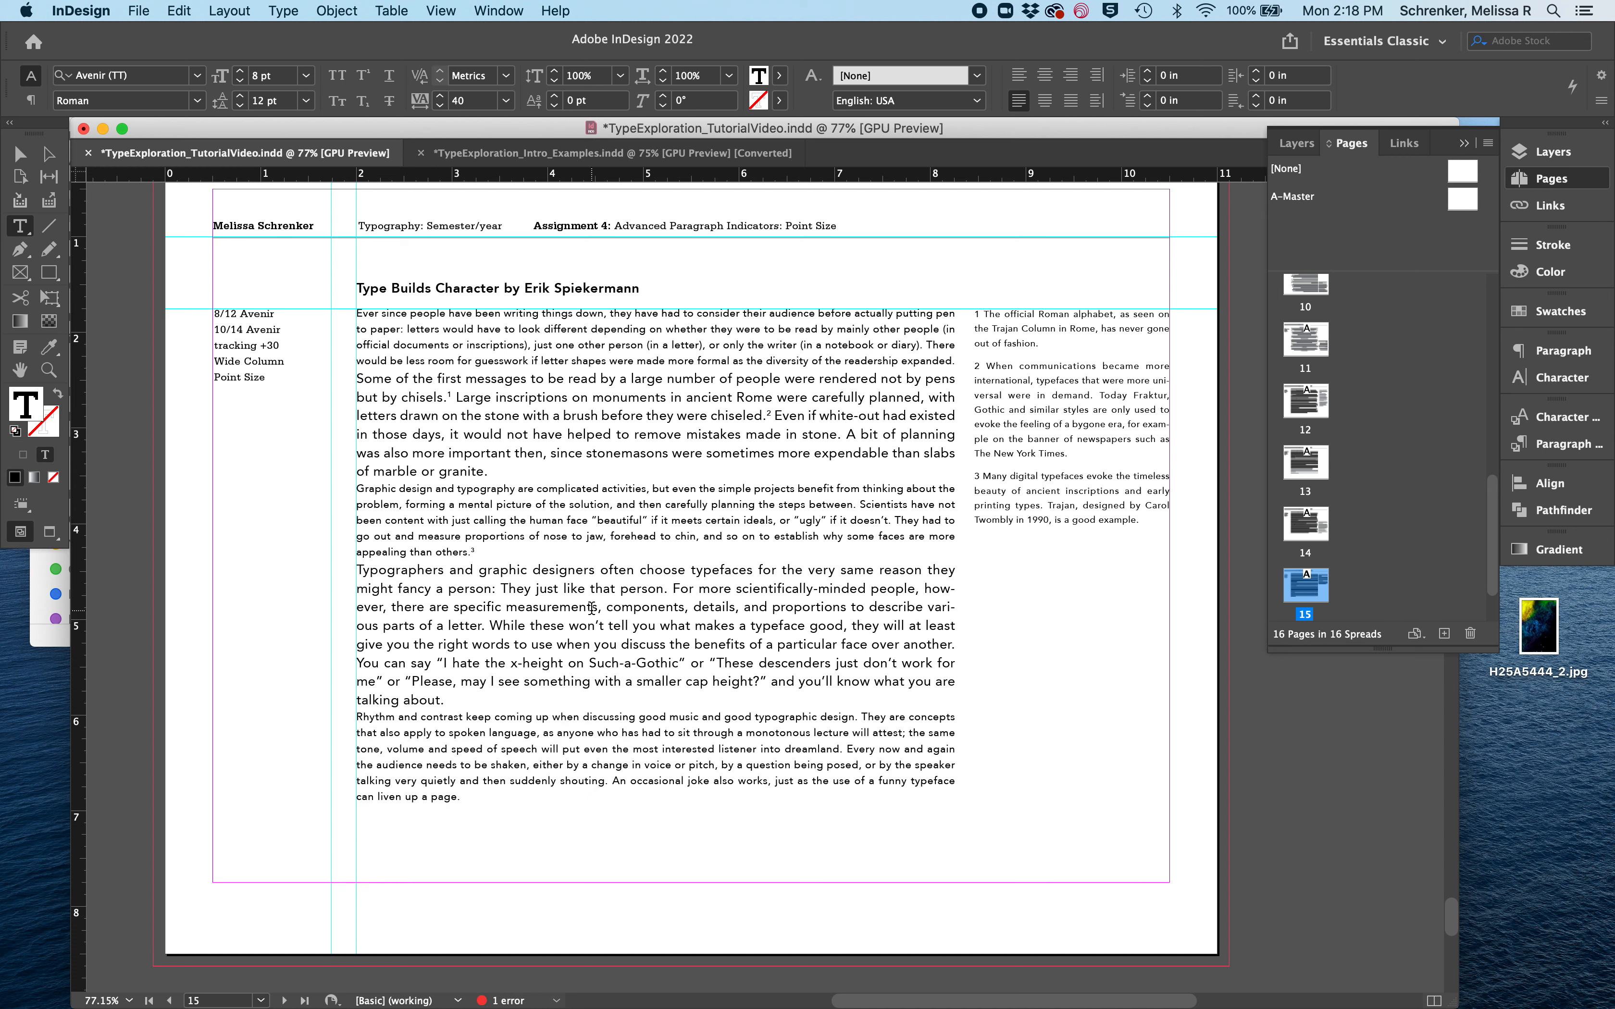
{"action": "left_click", "coordinate": [417, 781]}
- Leave text editing, deselect all frames on the Point Size page and save the document
{"action": "left_click", "coordinate": [19, 153]}
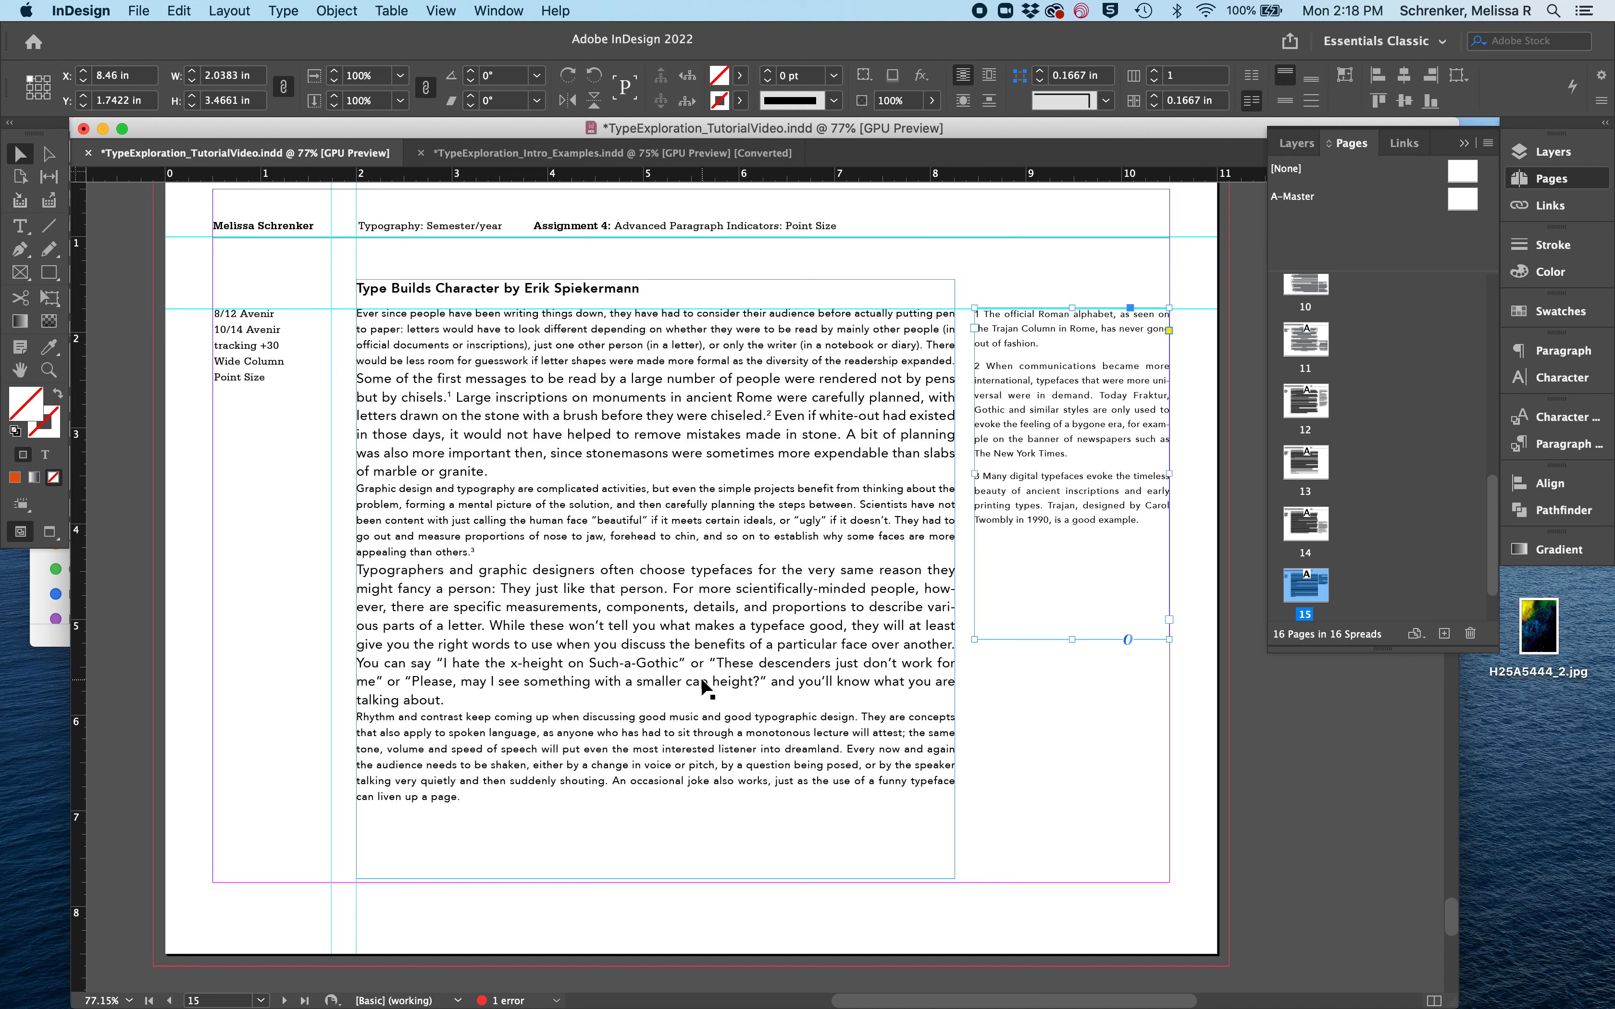
{"action": "left_click", "coordinate": [1002, 764]}
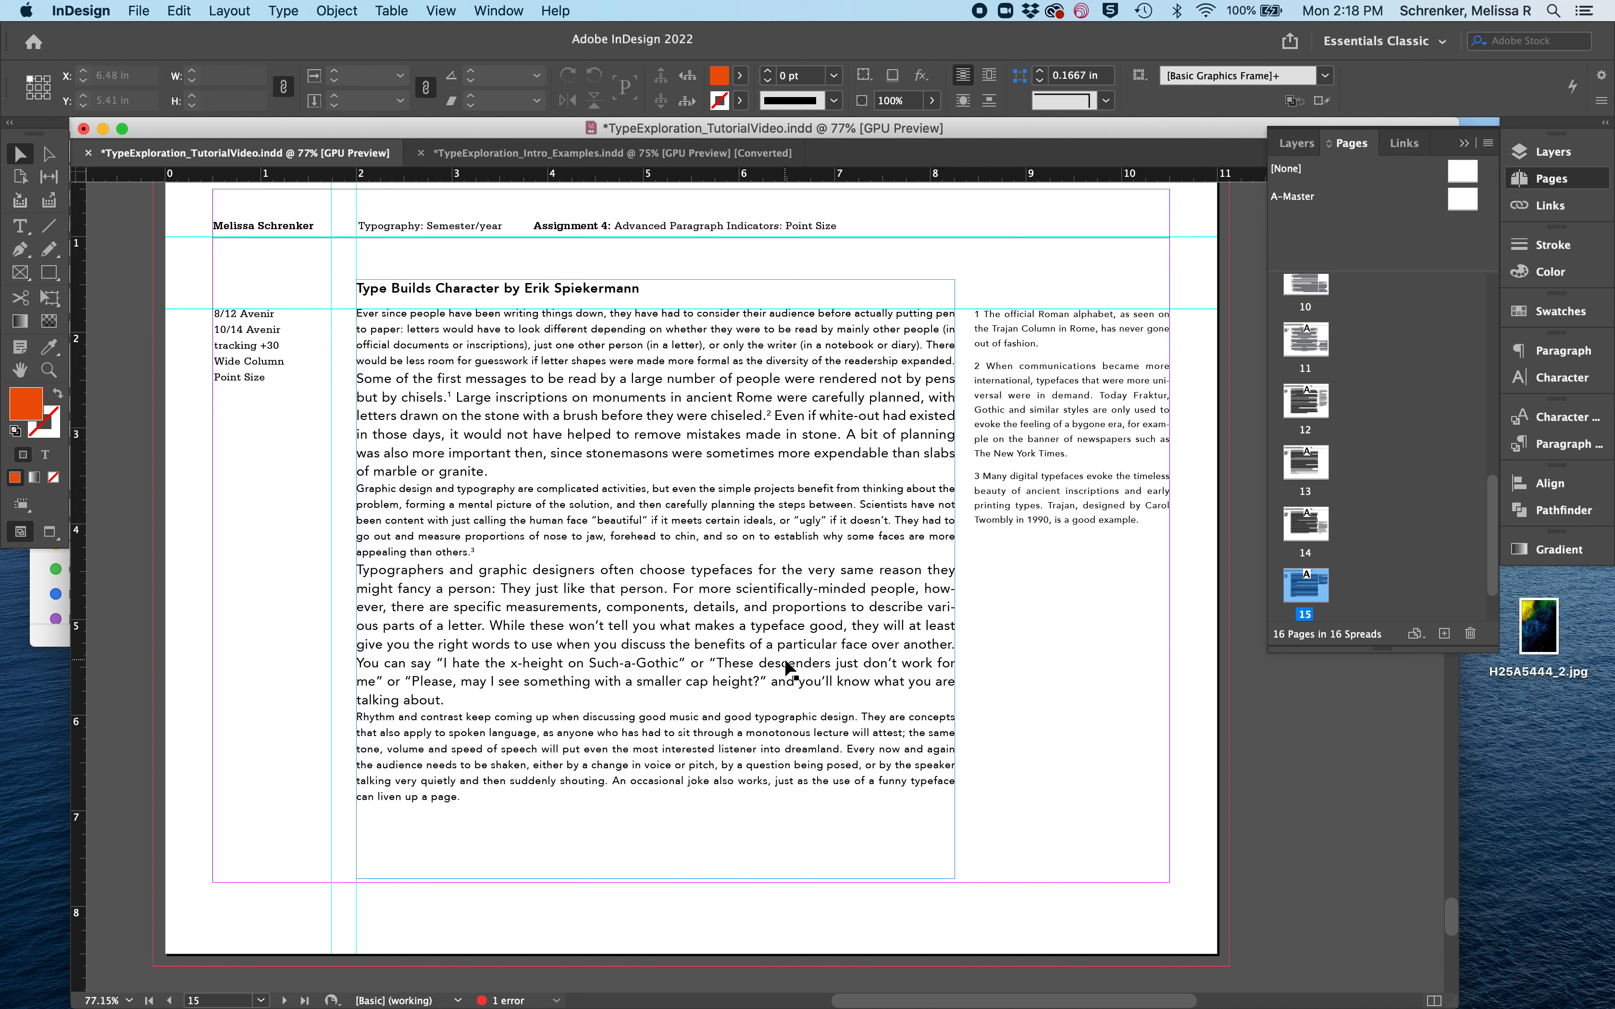
{"action": "scroll", "coordinate": [785, 662], "scroll_direction": "up", "scroll_amount": 1}
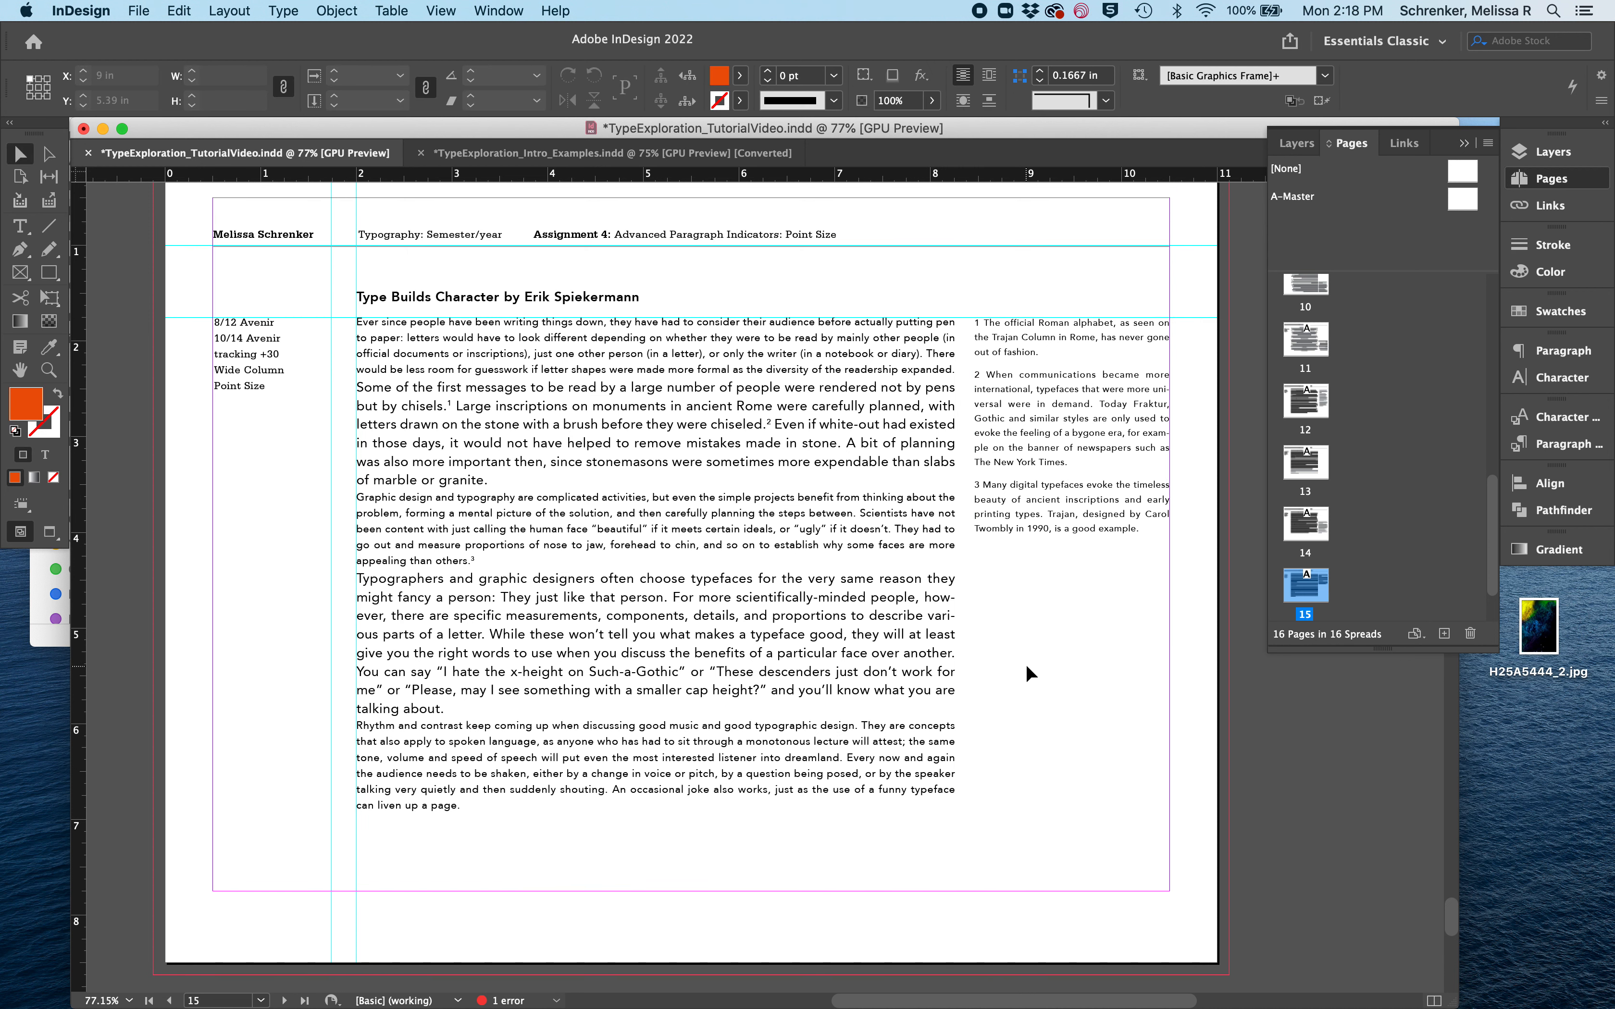
{"action": "key", "text": "super+s"}
- Switch to Preview mode and review the Capitals, Weight, Typeface and Point Size pages, 12 through 15
{"action": "key", "text": "w"}
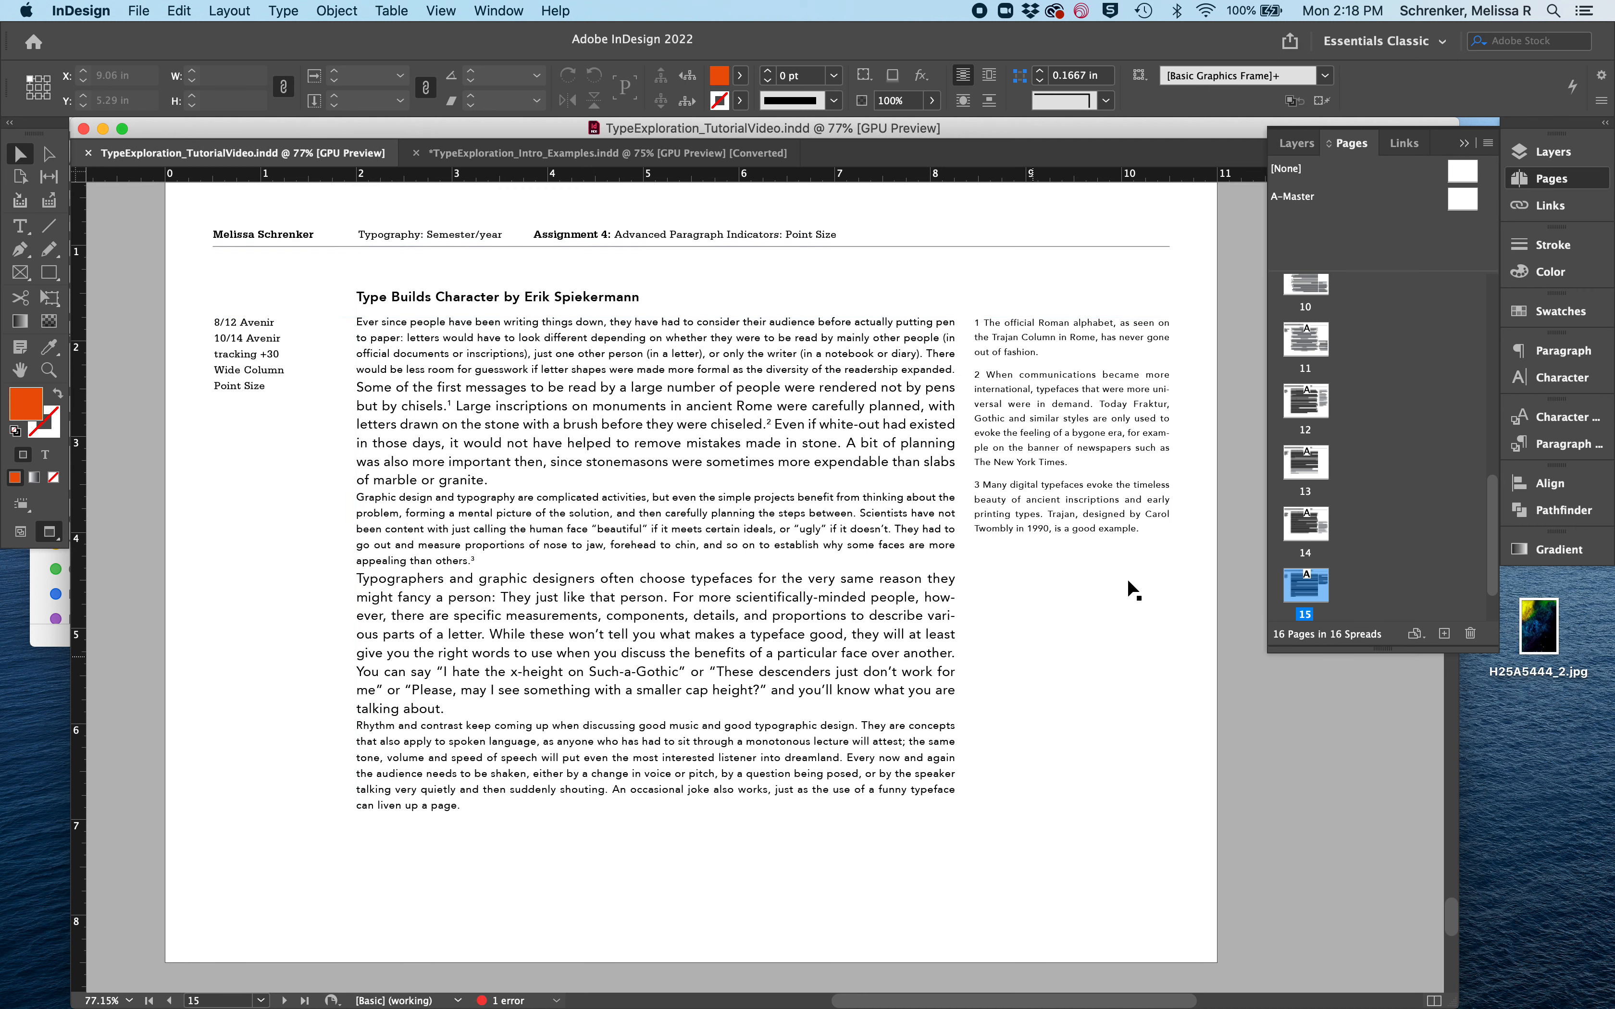
{"action": "double_click", "coordinate": [1312, 412]}
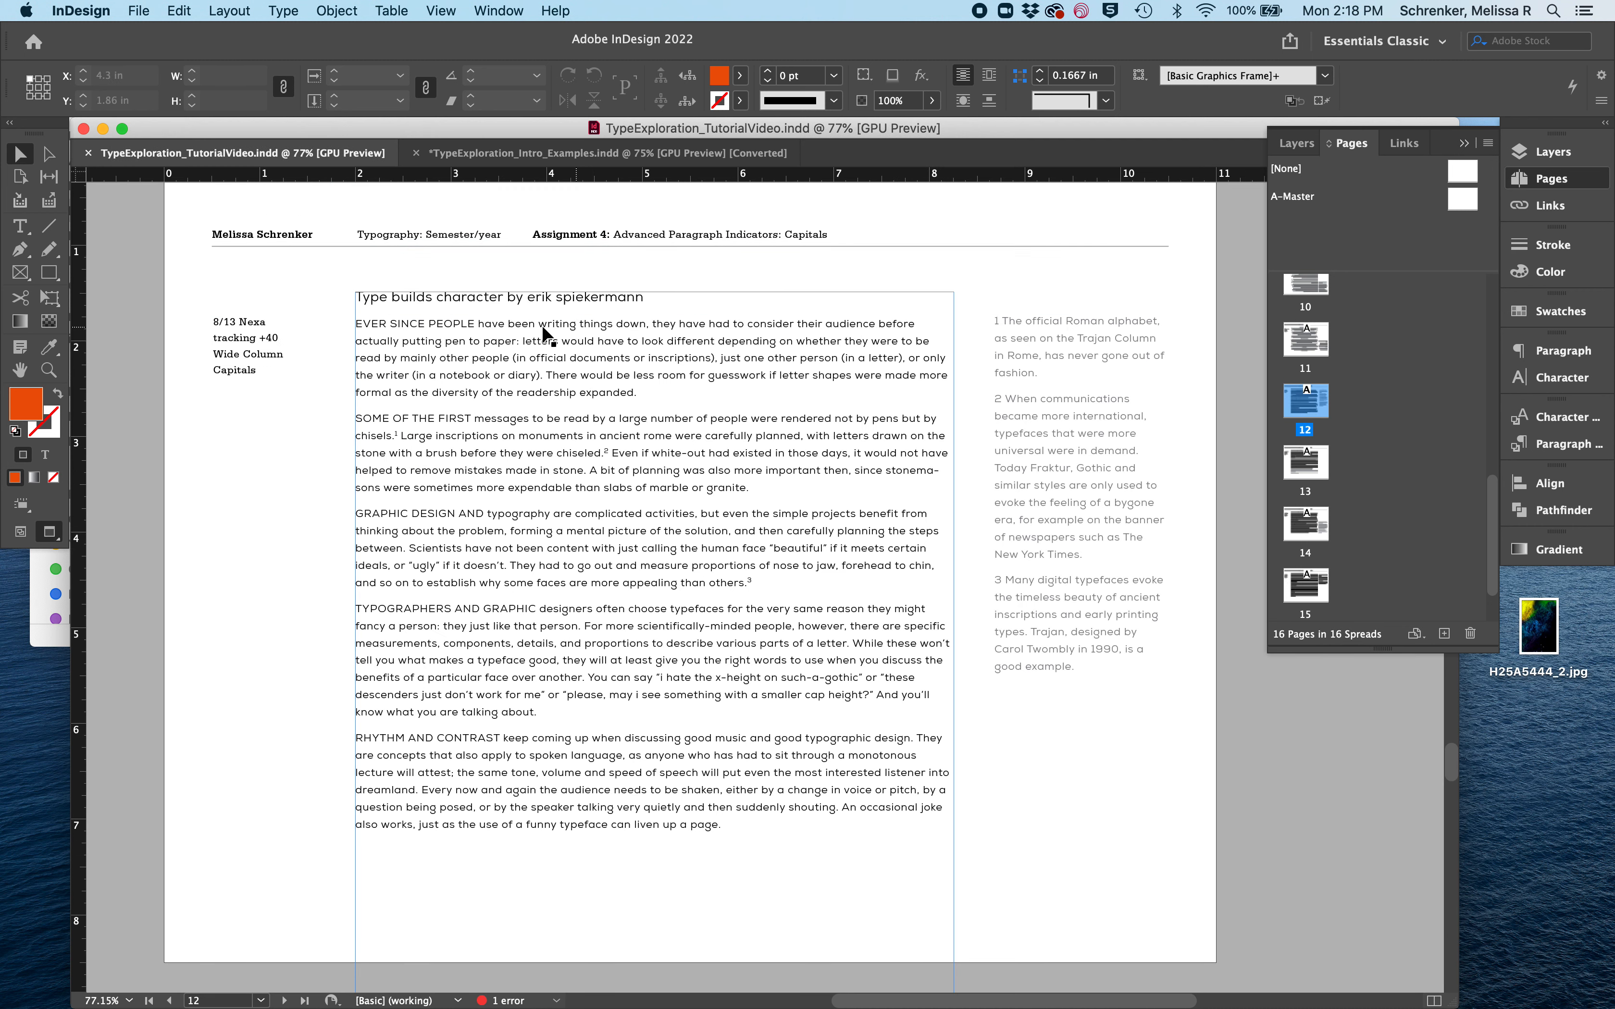
{"action": "double_click", "coordinate": [1316, 465]}
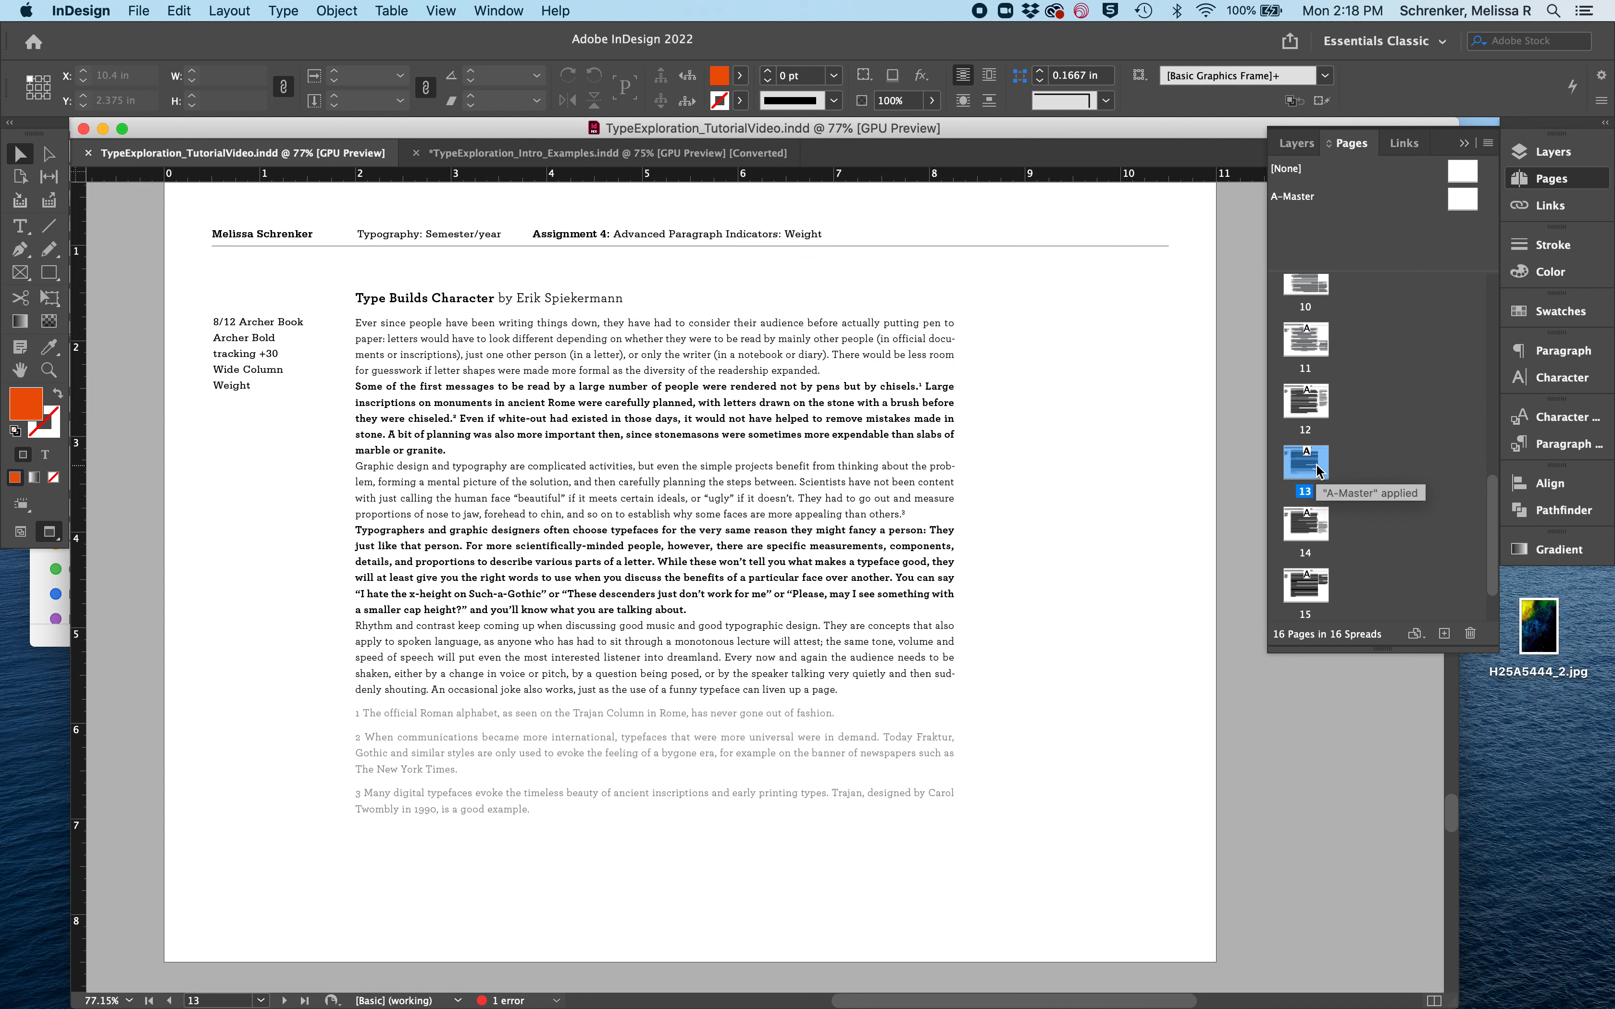
{"action": "double_click", "coordinate": [1309, 525]}
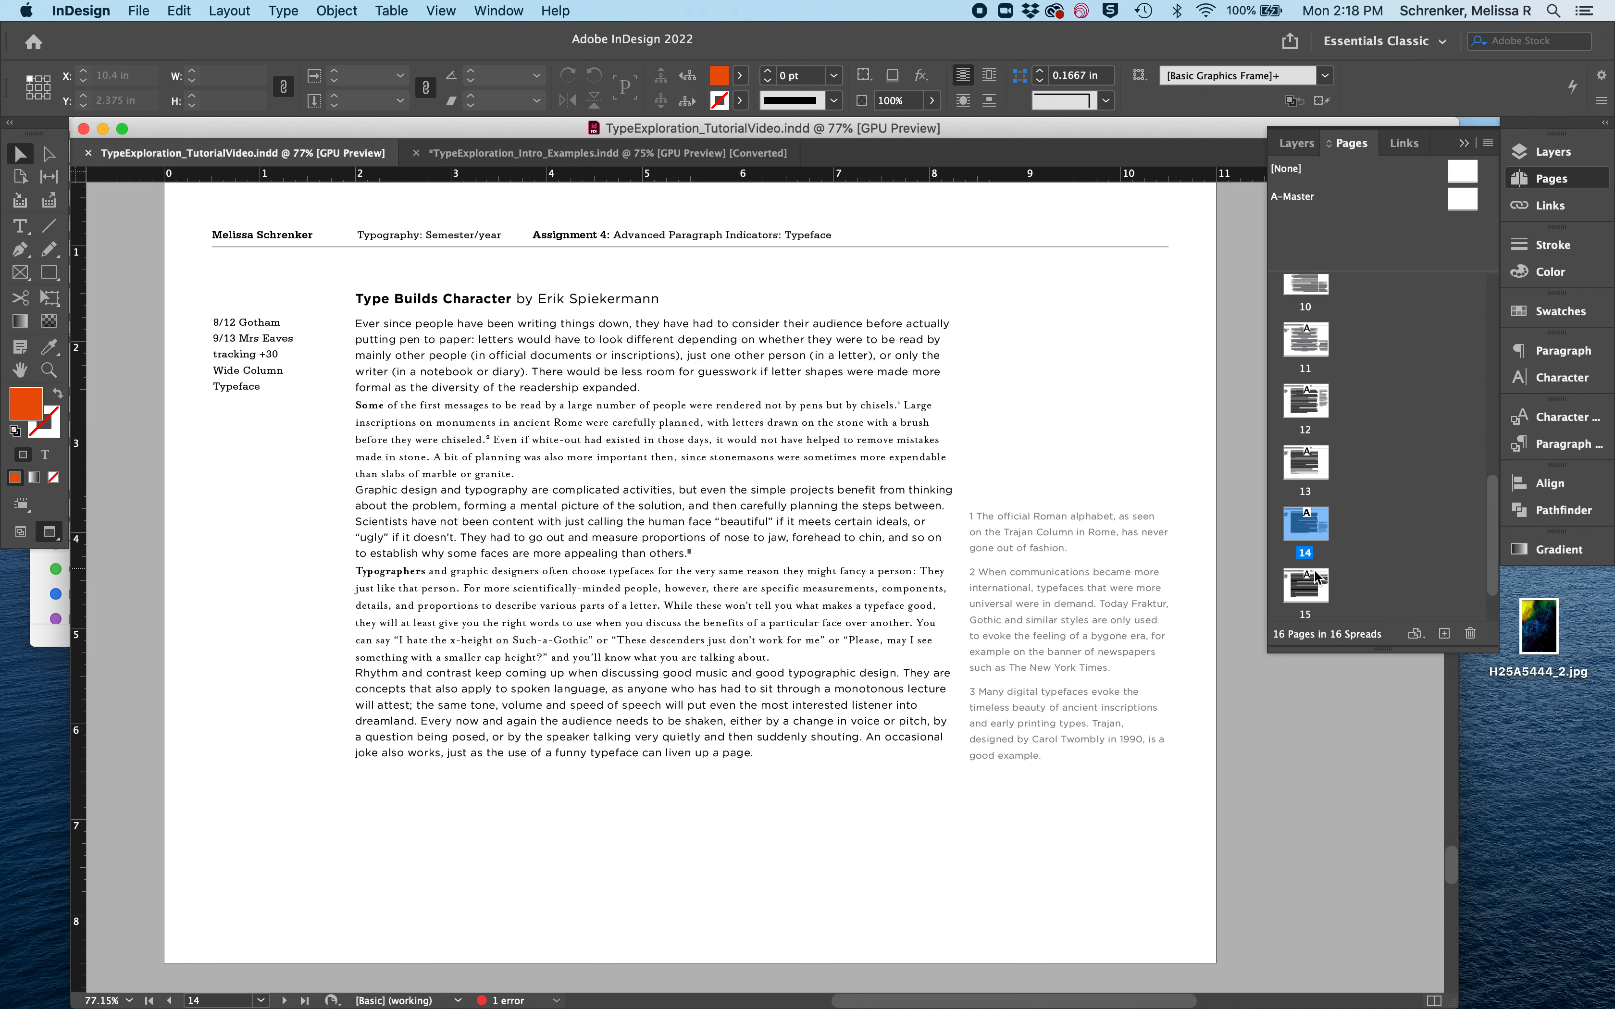
{"action": "double_click", "coordinate": [1309, 587]}
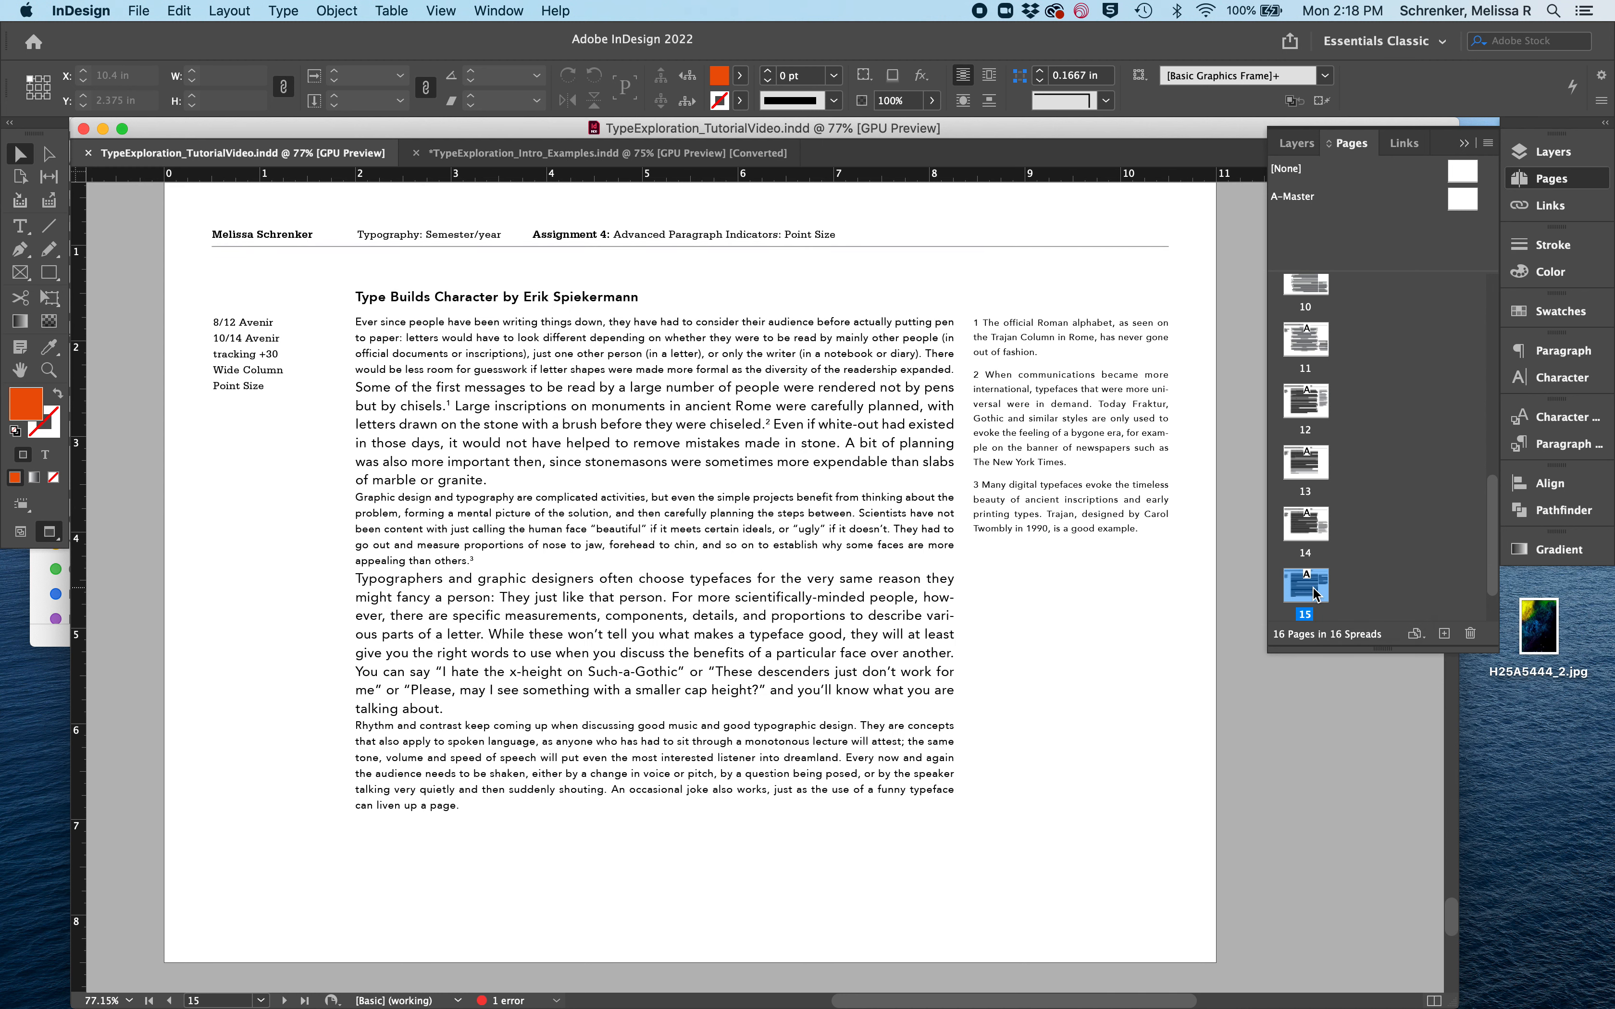